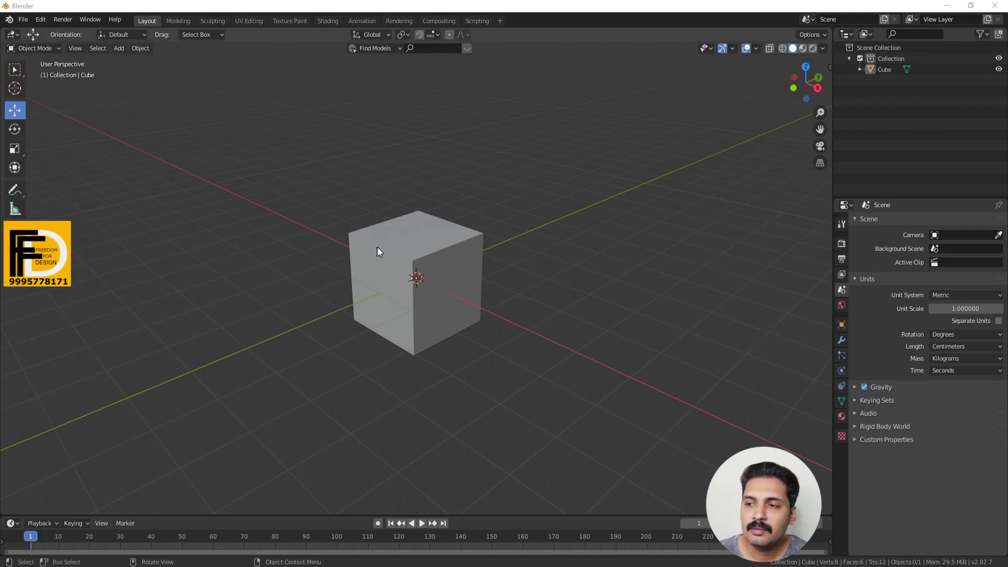
# Select the cube and open the list of modifiers available for it.
pyautogui.click(446, 270)
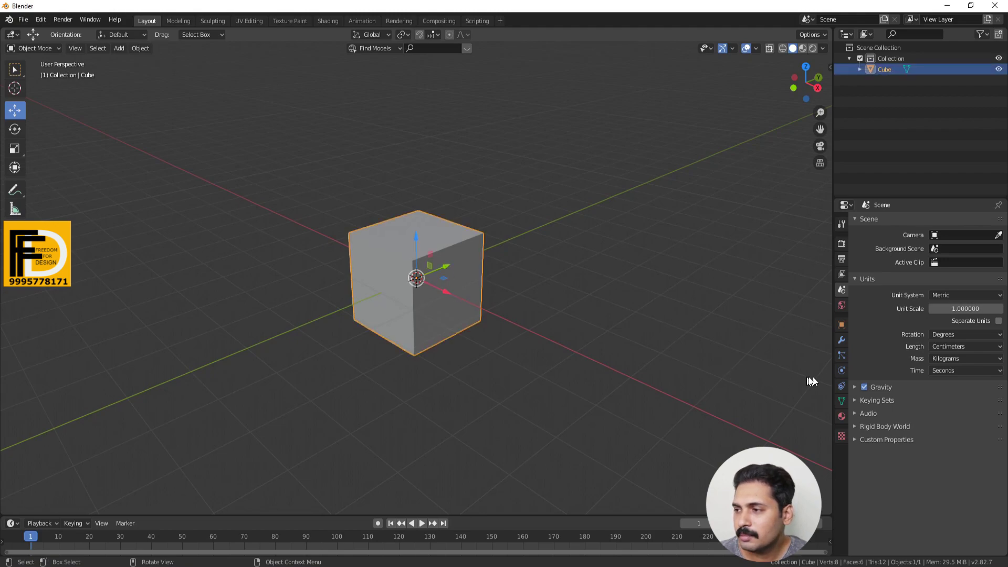
pyautogui.click(841, 341)
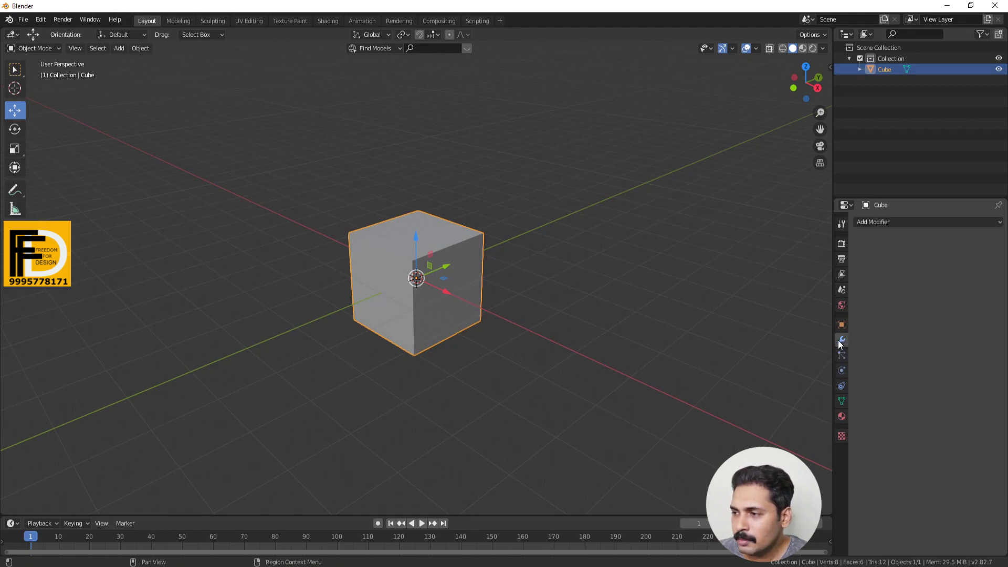
pyautogui.click(872, 222)
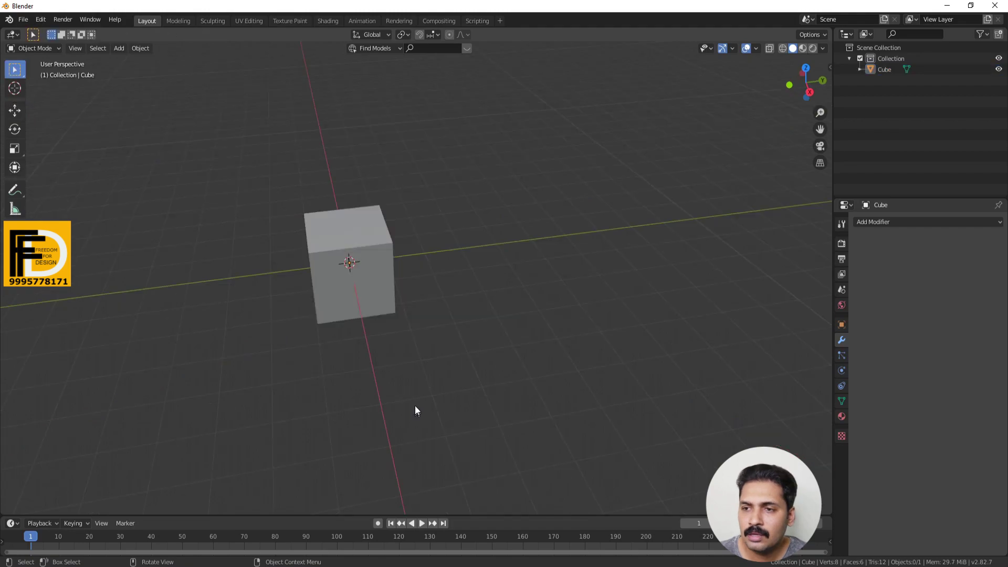
# Duplicate the cube and place the copy beside it along the global Y axis.
pyautogui.click(360, 243)
pyautogui.scroll(-2, 302, 337)
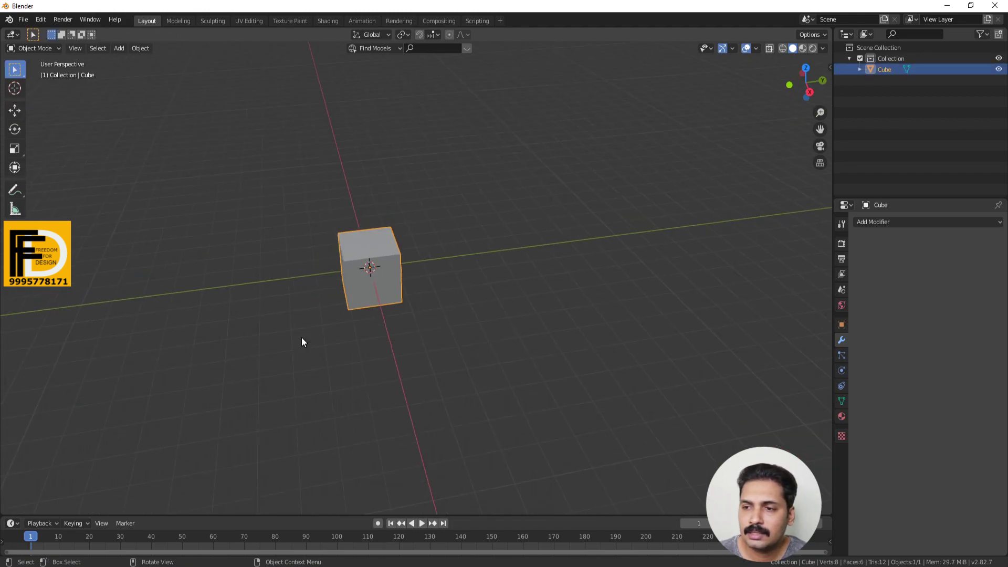
pyautogui.moveTo(446, 301); pyautogui.dragTo(344, 315, button='middle')
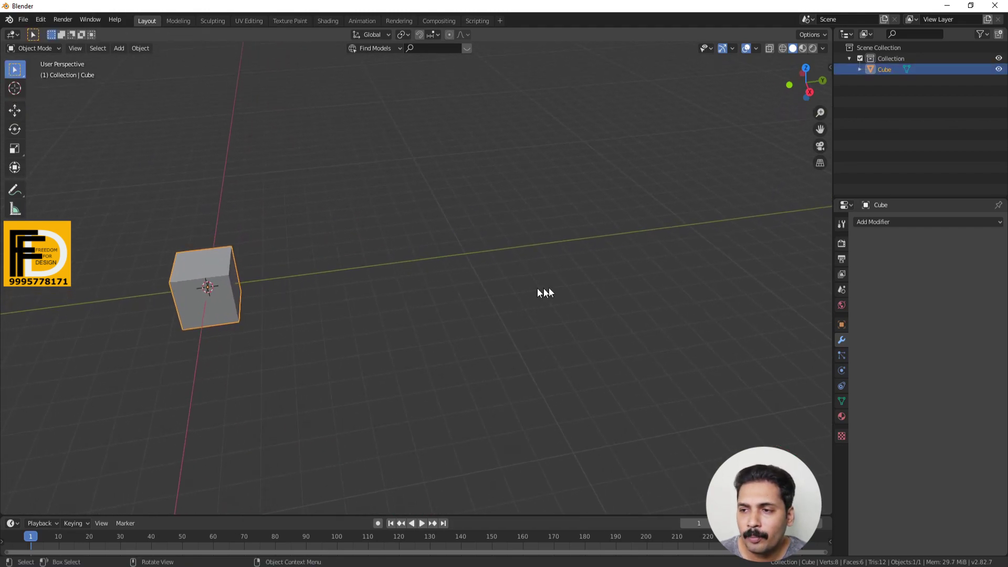
pyautogui.click(881, 224)
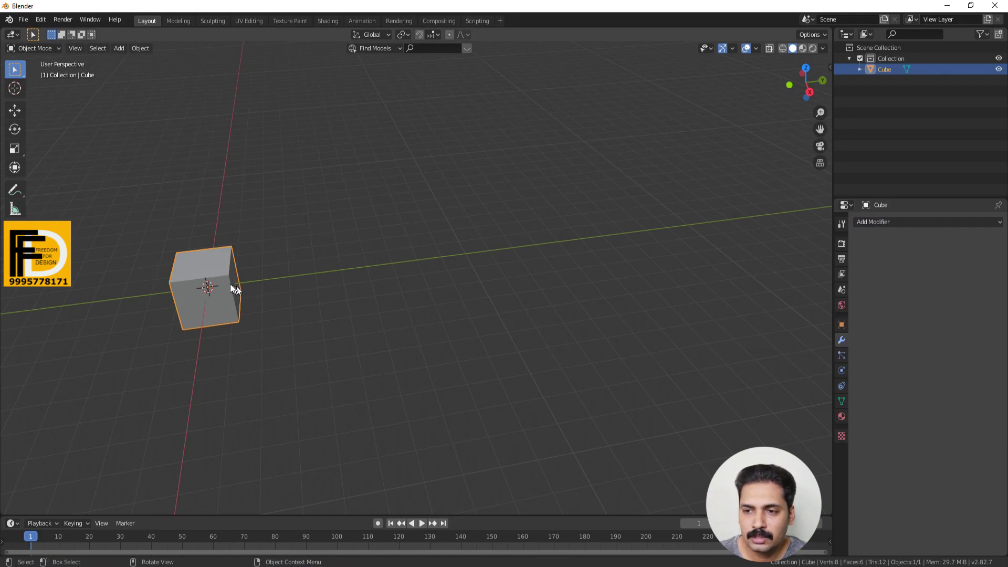
pyautogui.hotkey('shift', 'd')
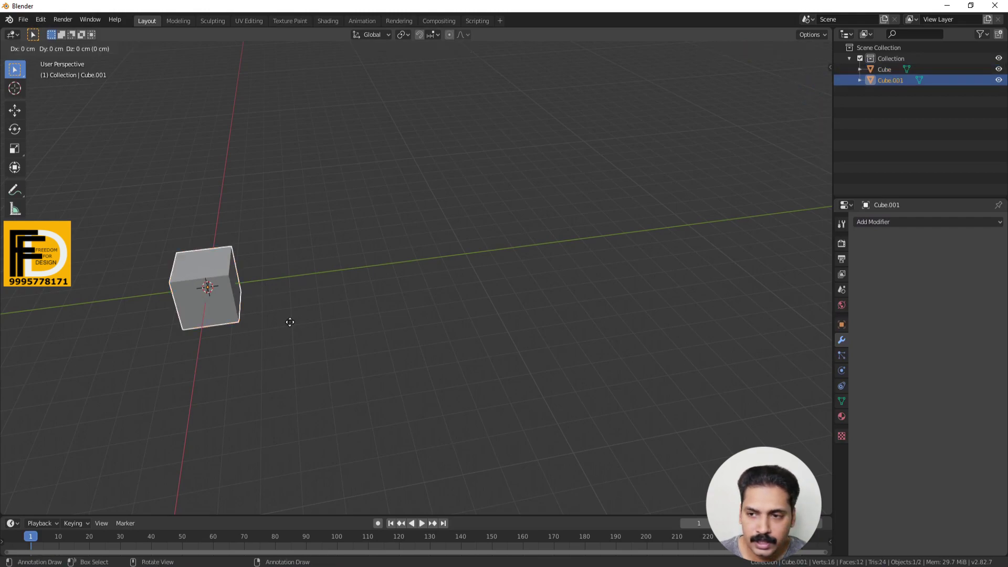
pyautogui.press('y')
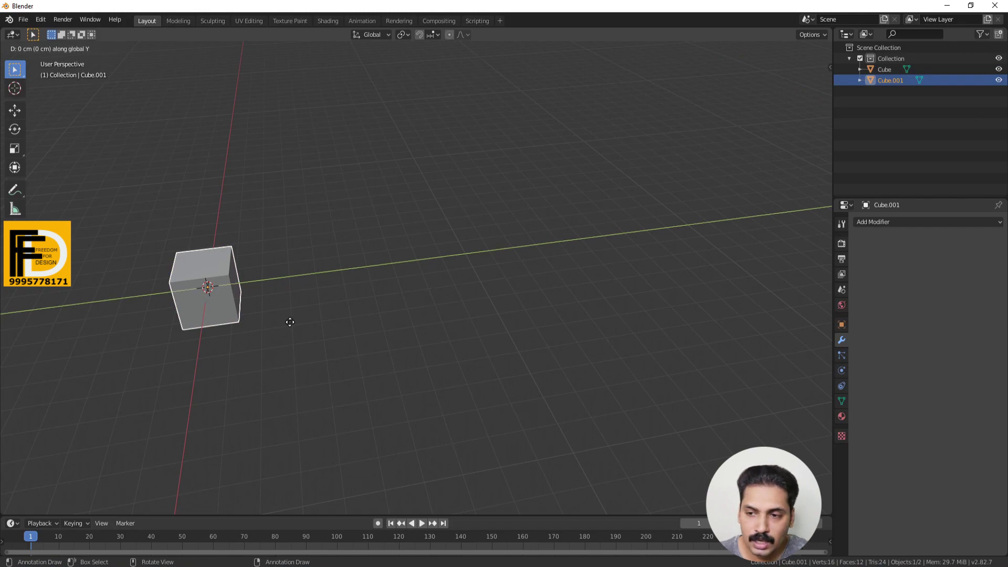
pyautogui.click(395, 310)
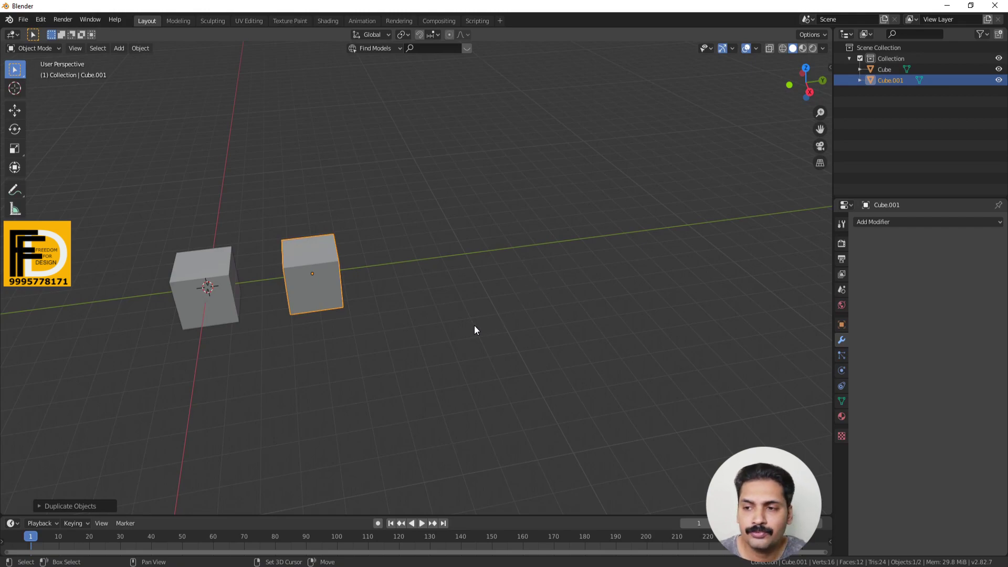
# Repeat the last duplication five times to extend the row of cubes along the Y axis.
pyautogui.hotkey('shift', 'r')
pyautogui.hotkey('shift', 'r')
pyautogui.hotkey('shift', 'r')
pyautogui.hotkey('shift', 'r')
pyautogui.hotkey('shift', 'r')
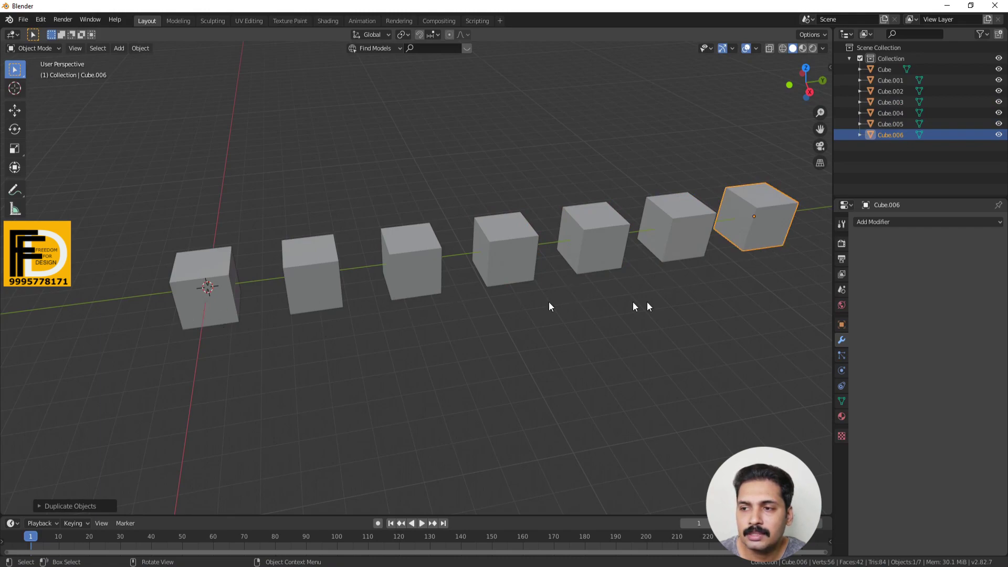
# Delete the six duplicated cubes, keeping only the original cube at the origin.
pyautogui.scroll(-3, 445, 312)
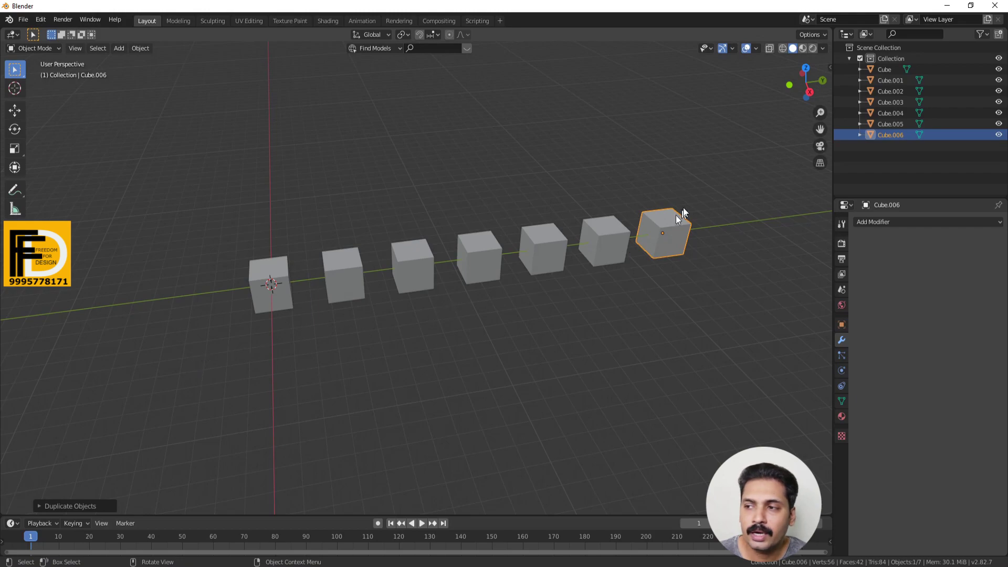
pyautogui.moveTo(693, 180); pyautogui.dragTo(340, 349)
pyautogui.press('Delete')
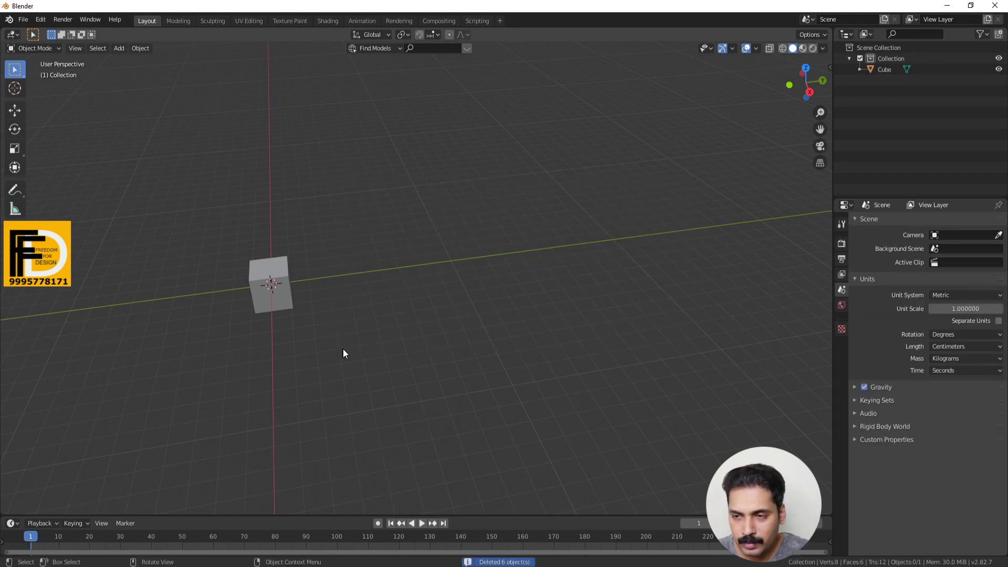
# Add an Array modifier from the Generate group to the original cube.
pyautogui.click(259, 269)
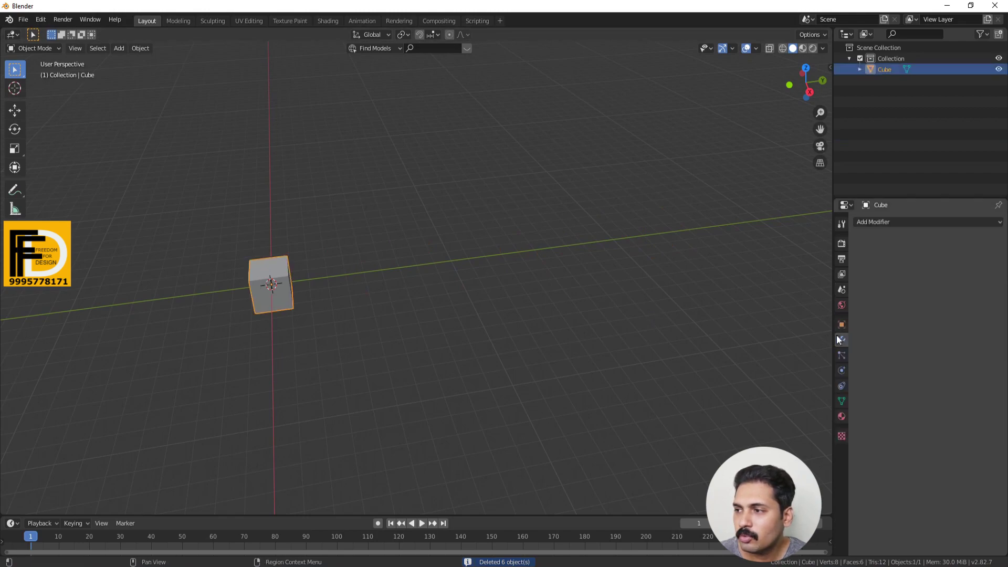
pyautogui.click(883, 220)
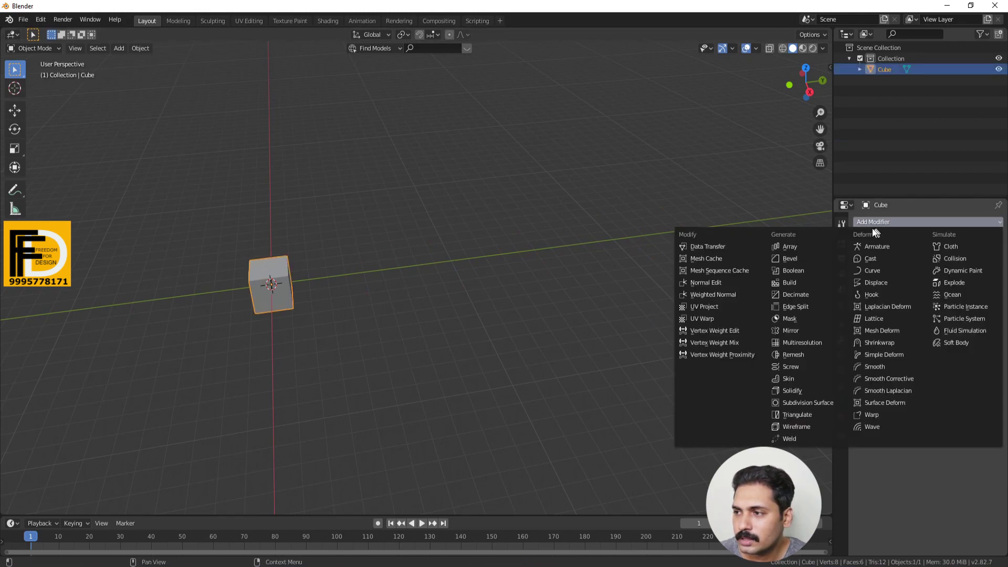
pyautogui.click(795, 247)
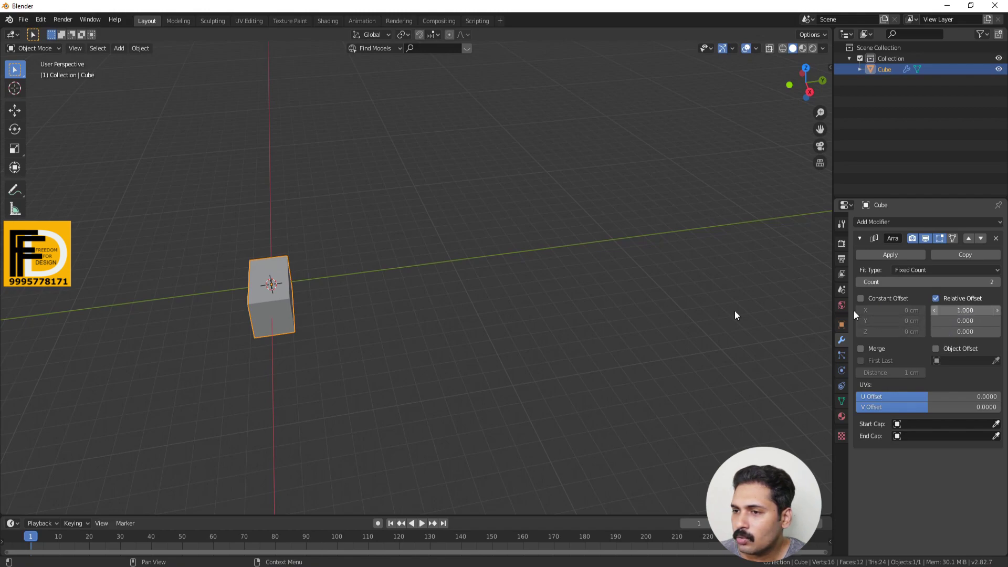
# Raise the cube's Array modifier count to 8.
pyautogui.moveTo(736, 312); pyautogui.dragTo(364, 363, button='middle')
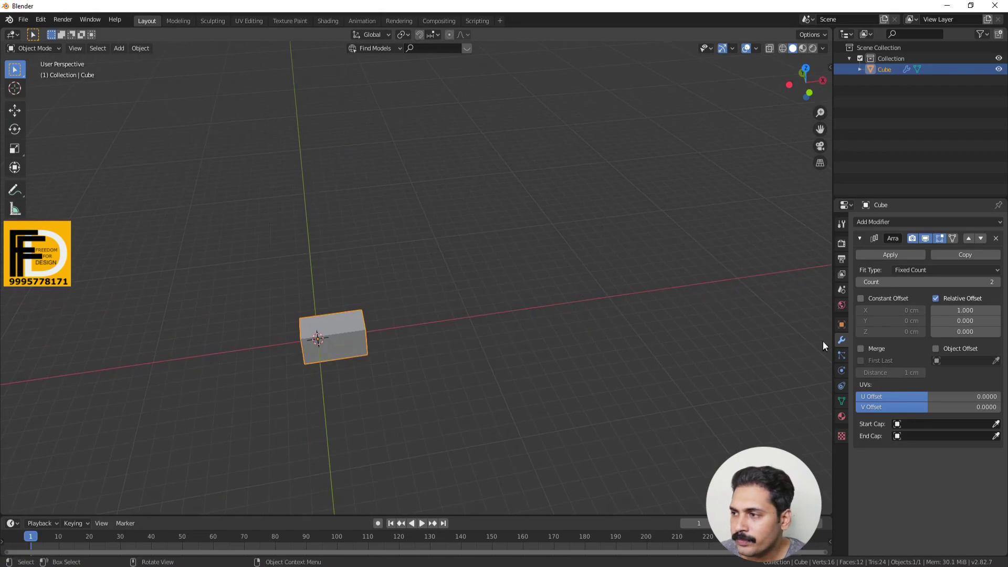
pyautogui.click(997, 282)
pyautogui.click(997, 282)
pyautogui.click(997, 282)
pyautogui.click(997, 282)
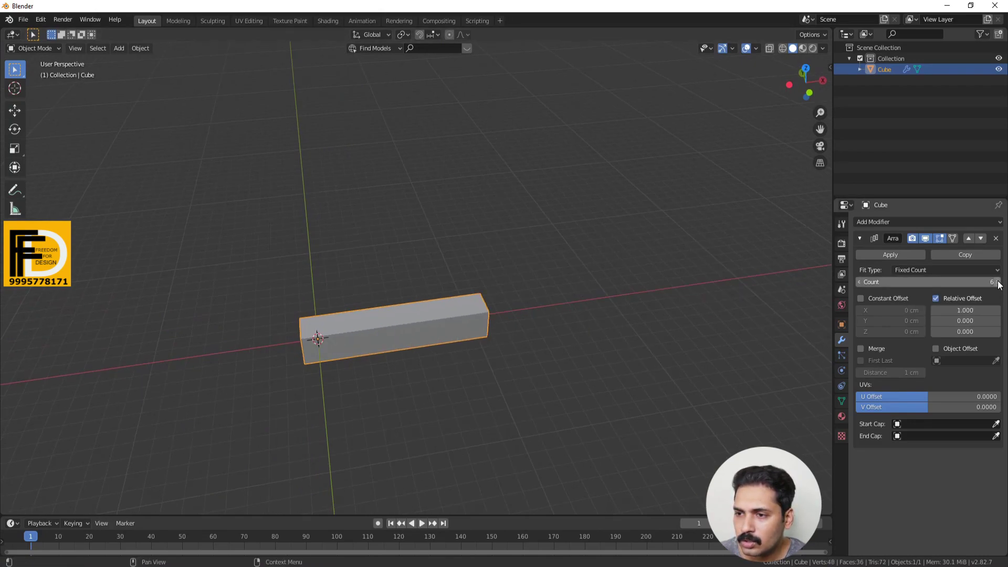
pyautogui.click(996, 282)
pyautogui.click(997, 282)
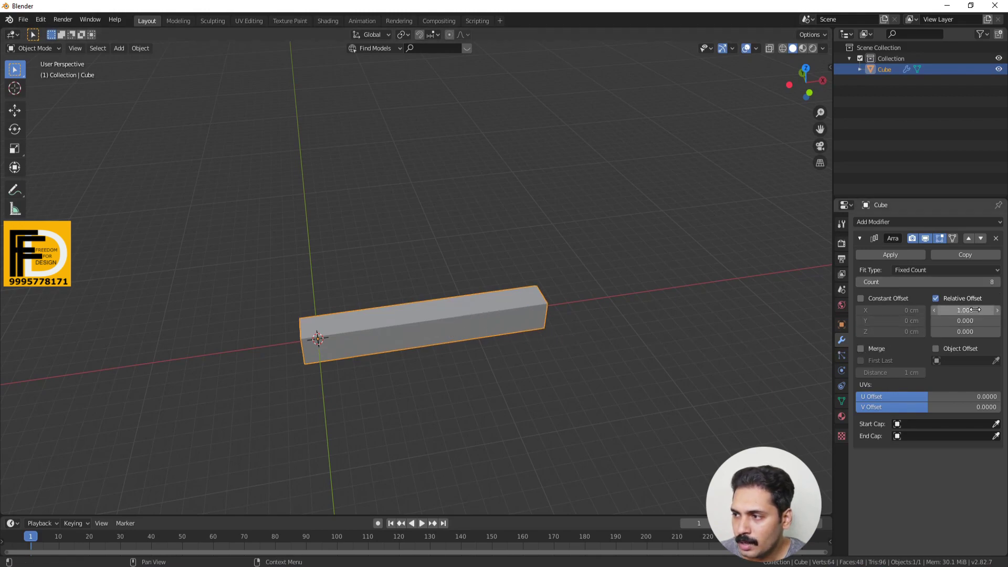
# Space out the arrayed cubes by setting the relative X offset to 2.8.
pyautogui.moveTo(968, 310); pyautogui.dragTo(1000, 310)
pyautogui.moveTo(718, 342); pyautogui.dragTo(348, 350, button='middle')
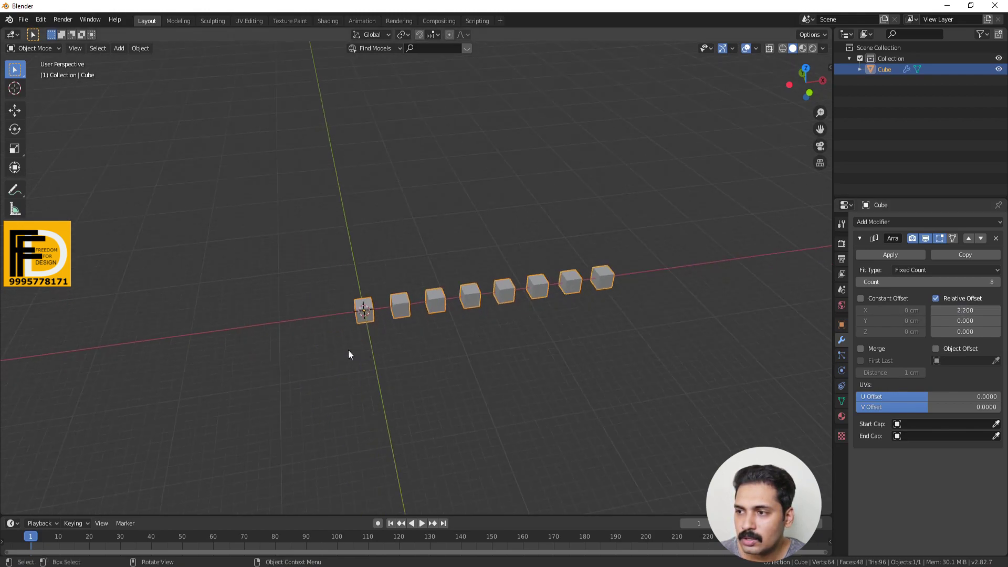
pyautogui.moveTo(403, 334); pyautogui.dragTo(364, 331, button='middle')
pyautogui.scroll(2, 446, 362)
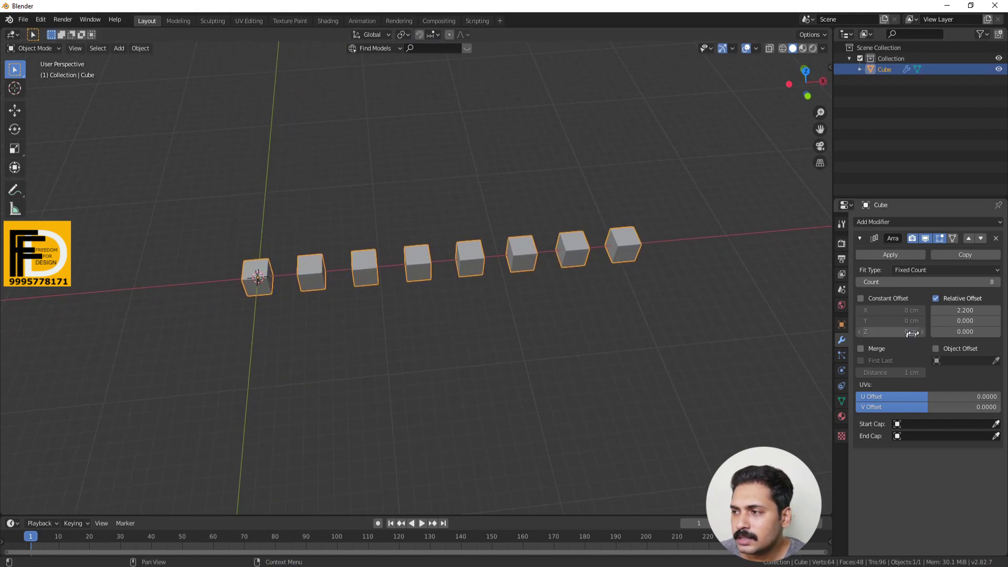
pyautogui.moveTo(965, 310); pyautogui.dragTo(990, 310)
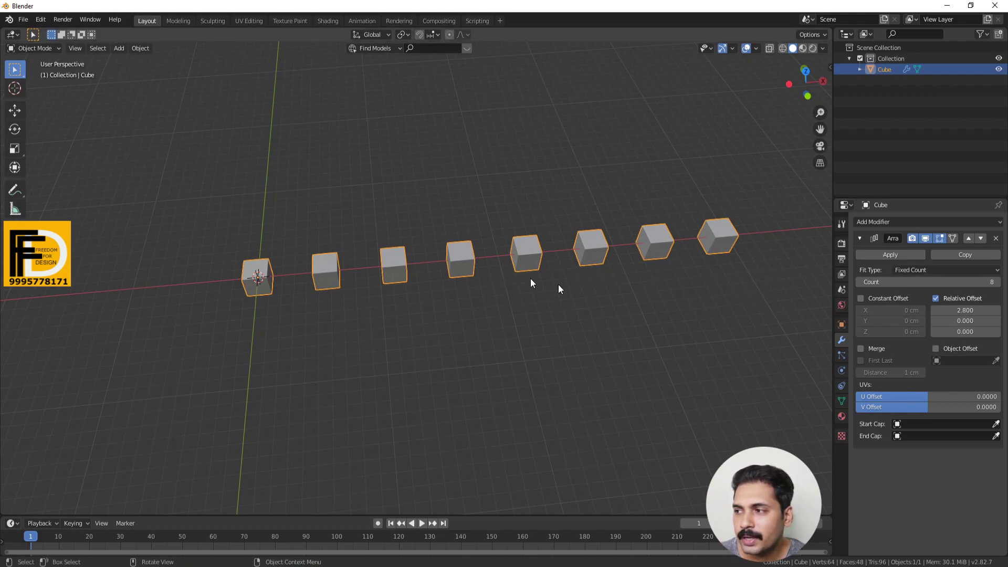
# Reduce the array count to 4 and set its relative offset to 0 in X and 3.7 in Y.
pyautogui.moveTo(865, 282)
pyautogui.mouseDown()
pyautogui.moveTo(819, 282)
pyautogui.moveTo(925, 282)
pyautogui.moveTo(872, 282)
pyautogui.mouseUp()
pyautogui.moveTo(959, 310); pyautogui.dragTo(935, 310)
pyautogui.click(970, 310)
pyautogui.write('0')
pyautogui.press('Return')
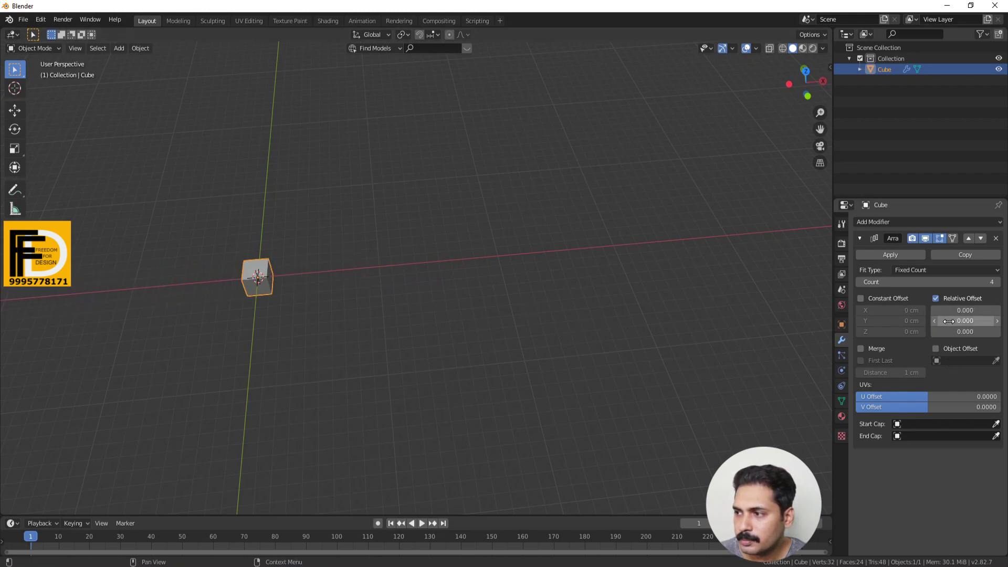
pyautogui.moveTo(961, 324); pyautogui.dragTo(1000, 324)
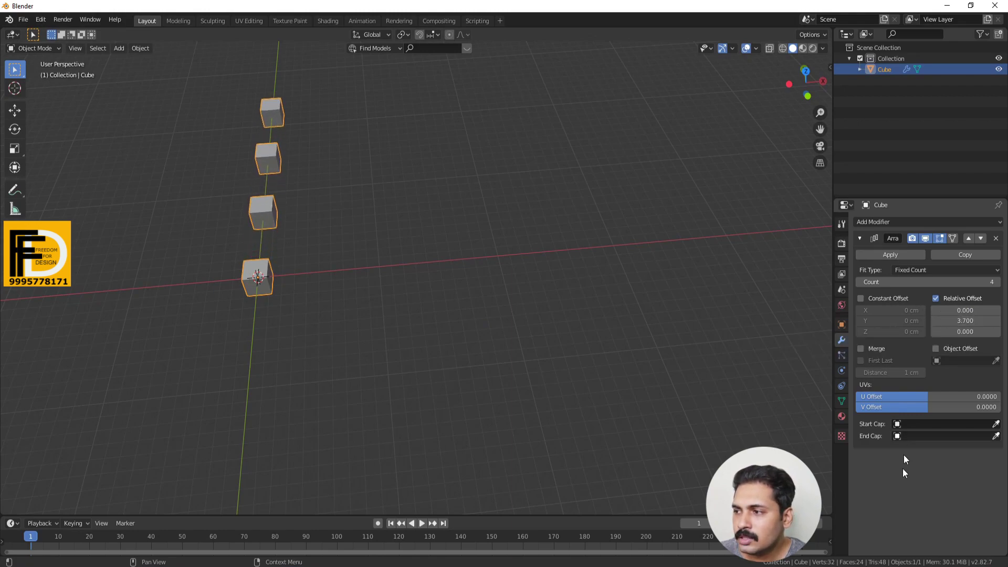
# Copy the Array modifier and set the copy's relative offset to 3.1 in X and 0 in Y to form a grid.
pyautogui.click(953, 255)
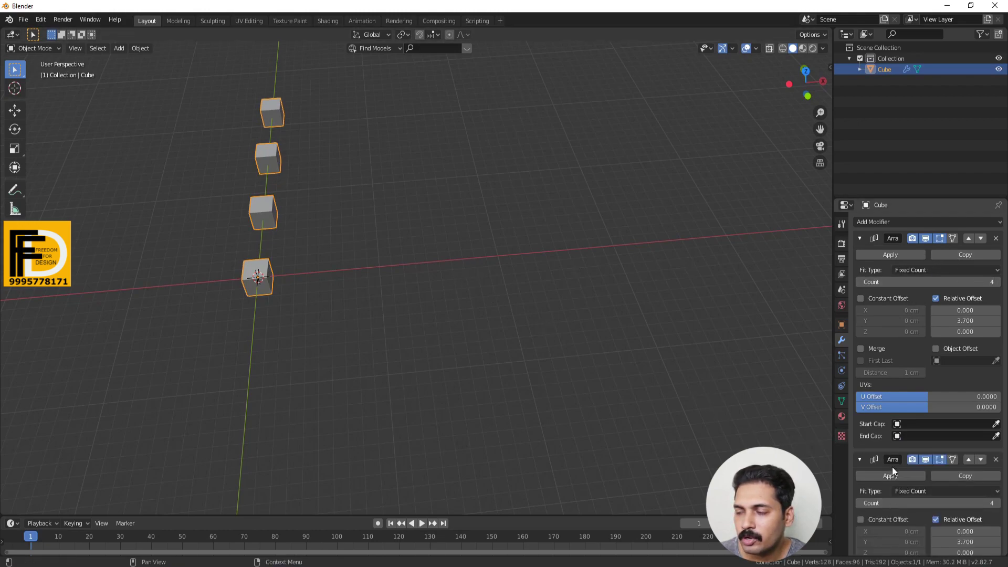
pyautogui.click(860, 238)
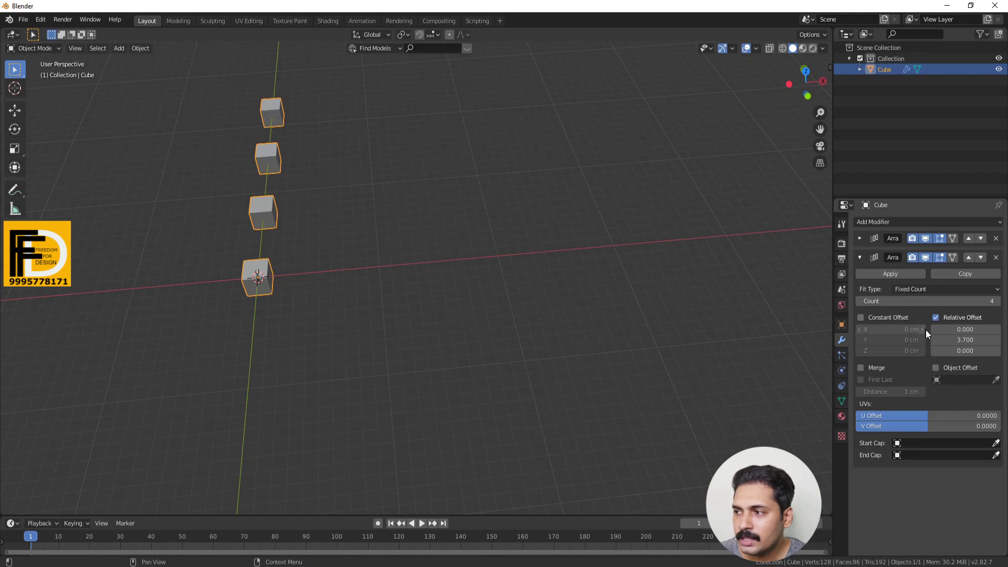
pyautogui.click(948, 340)
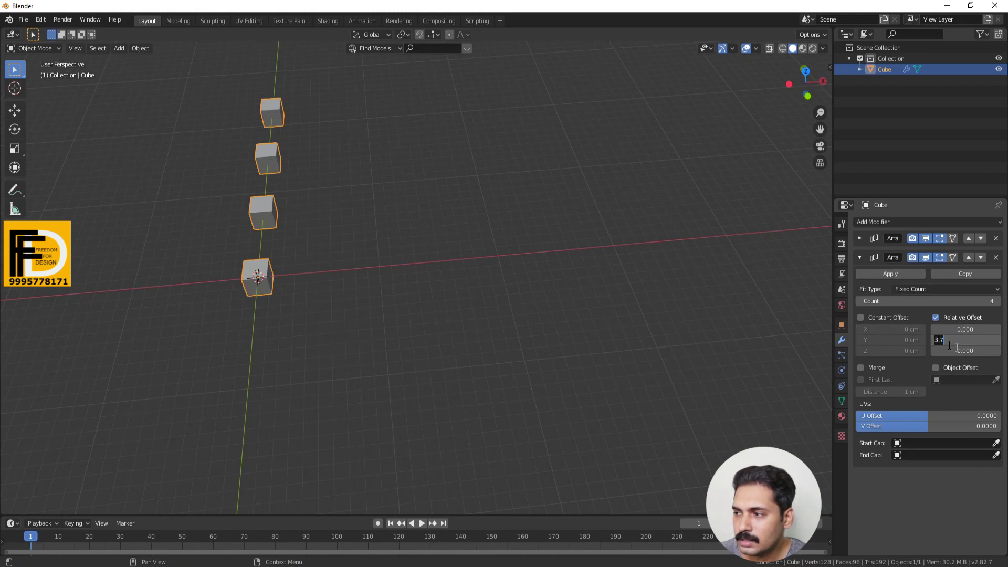
pyautogui.write('0')
pyautogui.press('Return')
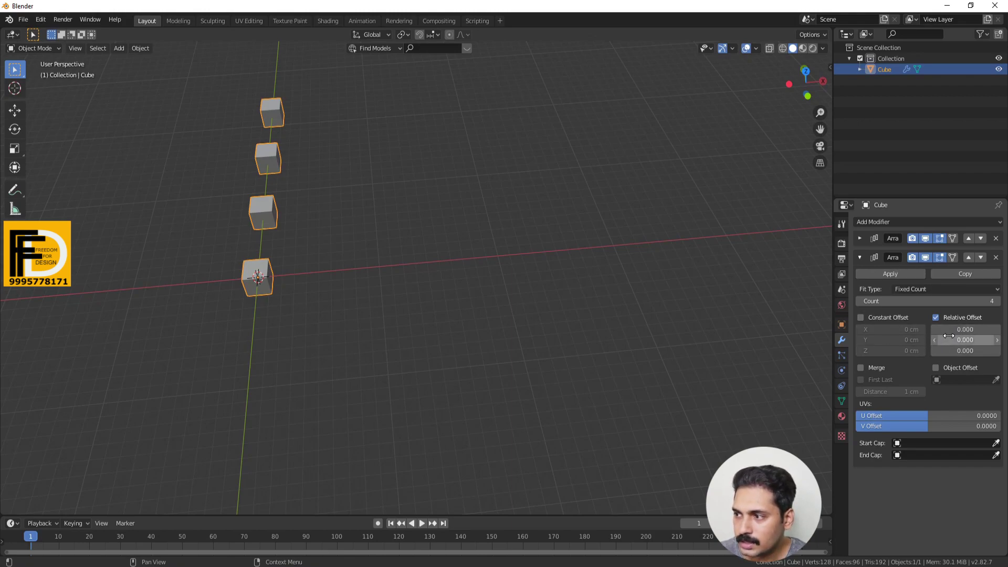
pyautogui.moveTo(965, 329); pyautogui.dragTo(999, 330)
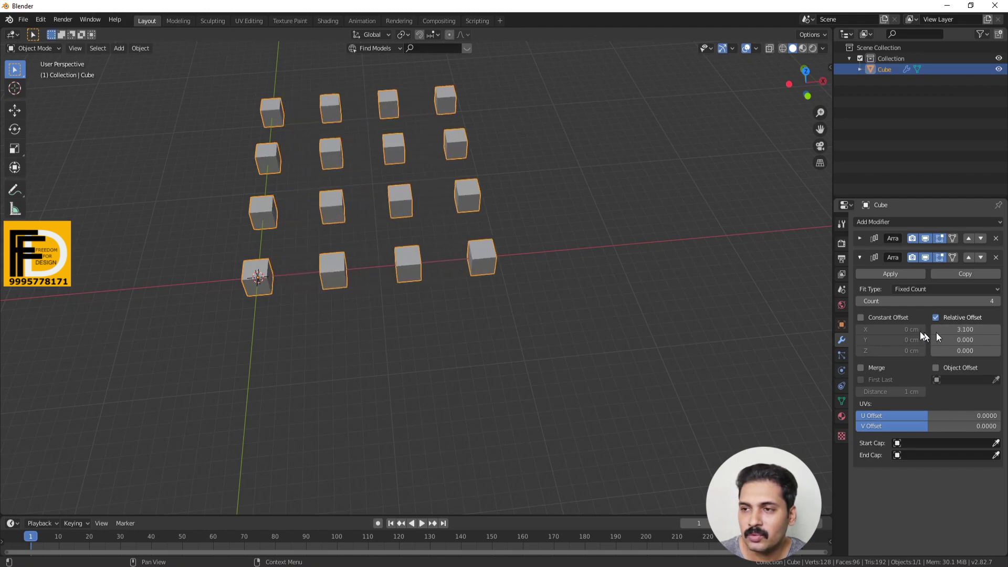
# Set the second Array modifier's relative offset to 0.7 in Y and 2.9 in Z.
pyautogui.moveTo(456, 337); pyautogui.dragTo(296, 273, button='middle')
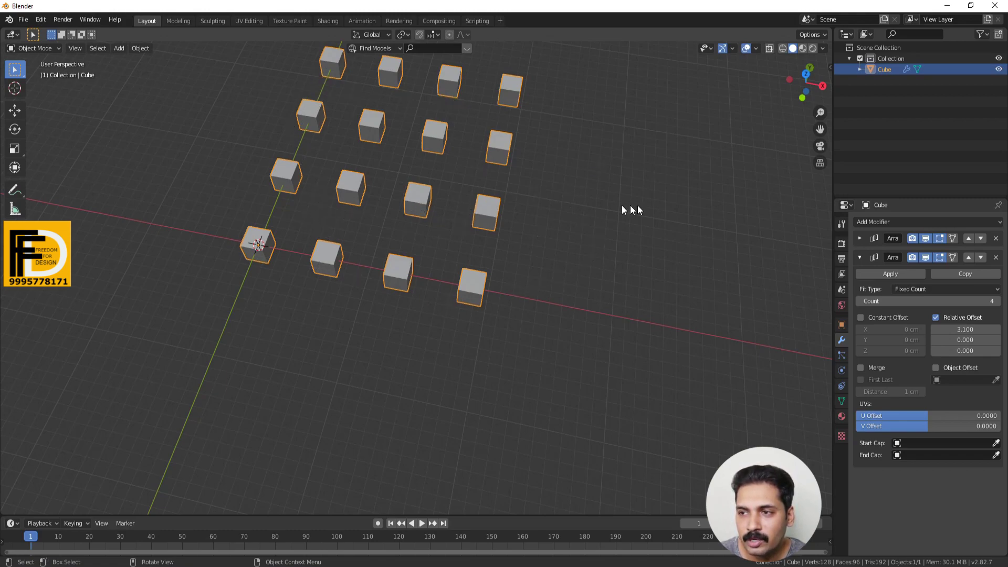
pyautogui.moveTo(293, 273); pyautogui.dragTo(328, 313, button='middle')
pyautogui.moveTo(438, 314); pyautogui.dragTo(367, 347, button='middle')
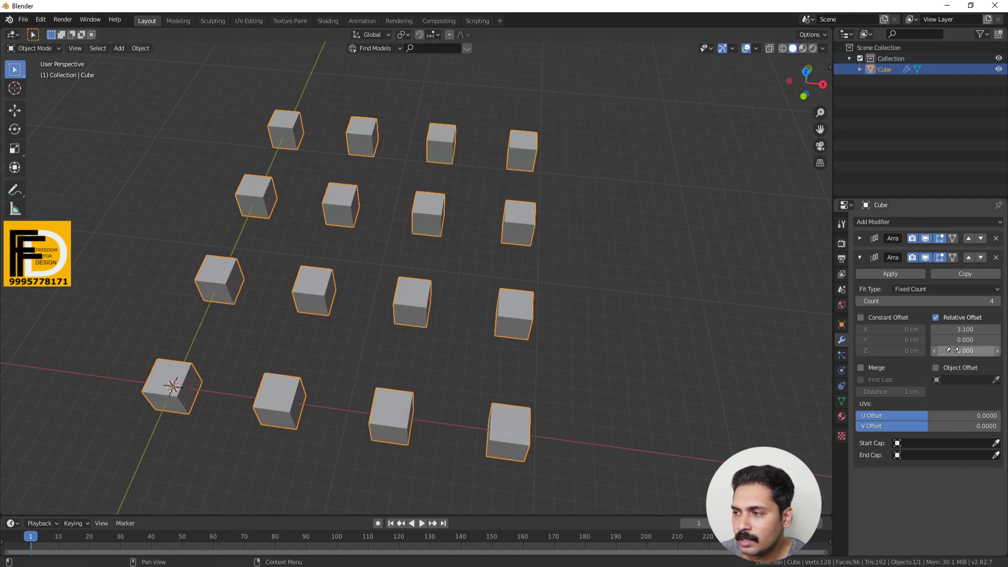
pyautogui.click(965, 340)
pyautogui.write('0.6')
pyautogui.press('Return')
pyautogui.click(997, 339)
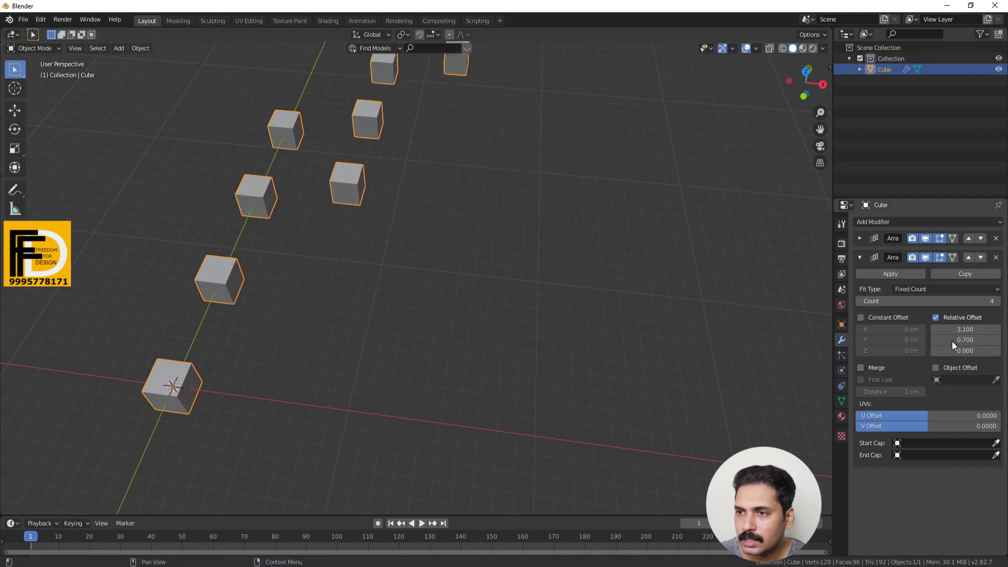
pyautogui.scroll(-3, 376, 302)
pyautogui.moveTo(376, 301); pyautogui.dragTo(524, 260, button='middle')
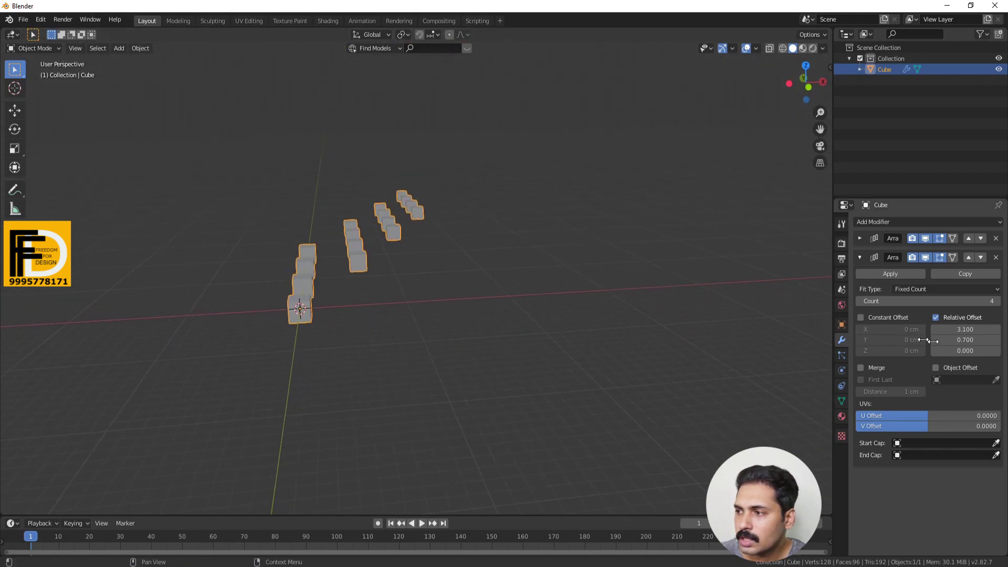
pyautogui.moveTo(966, 351); pyautogui.dragTo(987, 350)
# Remove the second Array modifier from the cube.
pyautogui.moveTo(362, 256); pyautogui.dragTo(351, 265, button='middle')
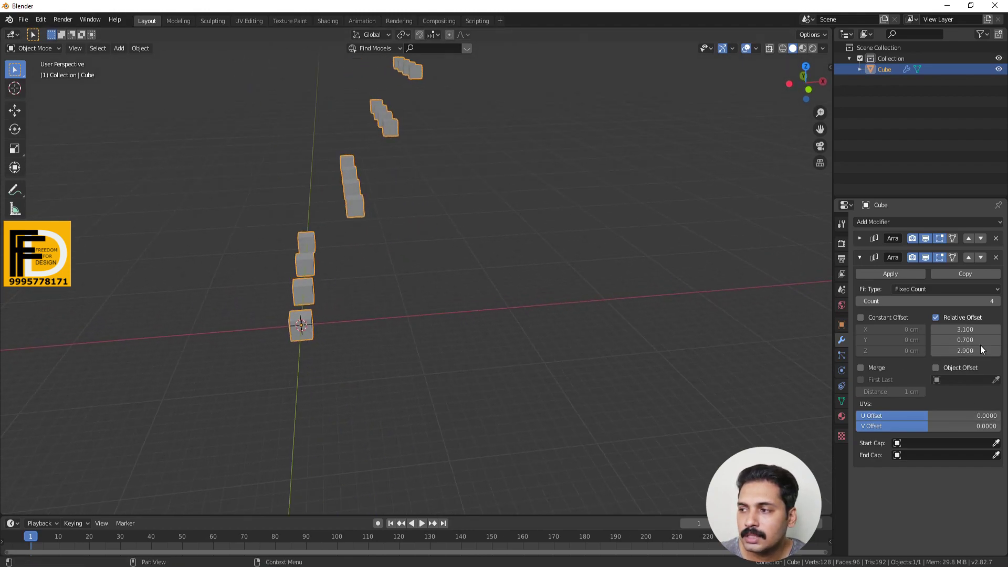
pyautogui.moveTo(311, 348); pyautogui.dragTo(377, 293, button='middle')
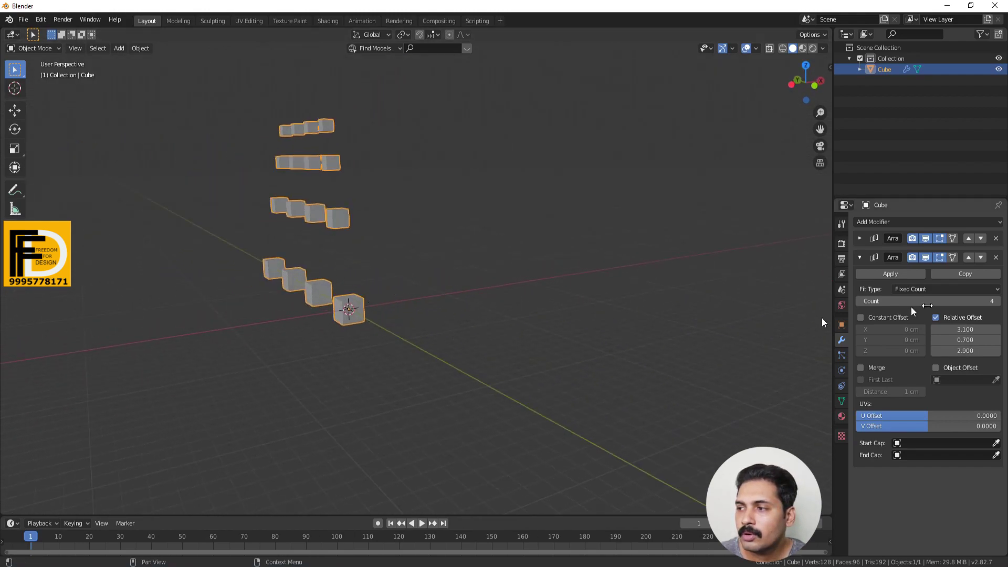
pyautogui.click(996, 257)
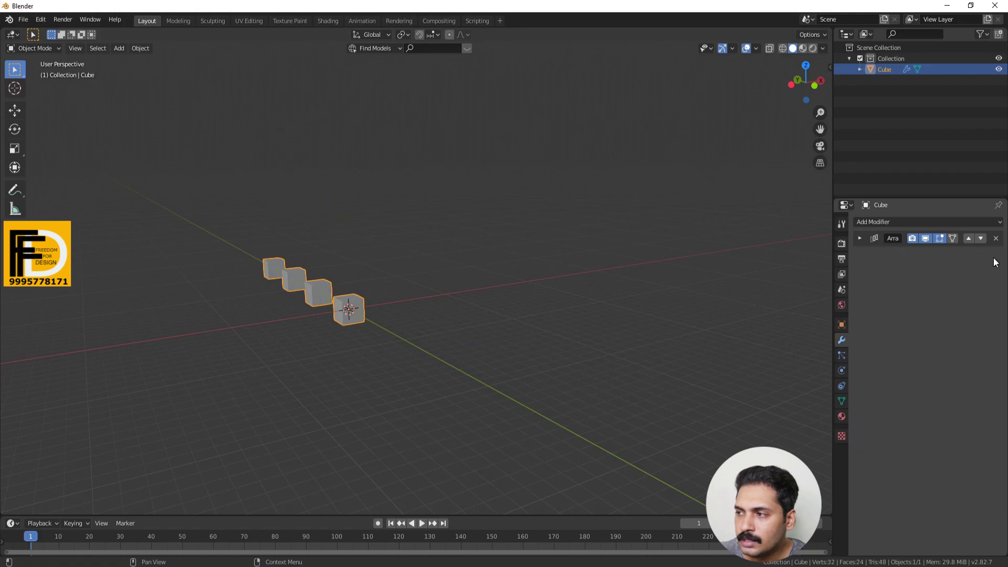
# Remove the remaining Array modifier from the cube.
pyautogui.click(996, 237)
pyautogui.scroll(3, 394, 300)
pyautogui.moveTo(383, 322)
pyautogui.mouseDown(button='middle')
pyautogui.moveTo(341, 351)
pyautogui.moveTo(439, 288)
pyautogui.moveTo(395, 336)
pyautogui.moveTo(414, 362)
pyautogui.moveTo(398, 313)
pyautogui.mouseUp(button='middle')
pyautogui.scroll(5, 450, 331)
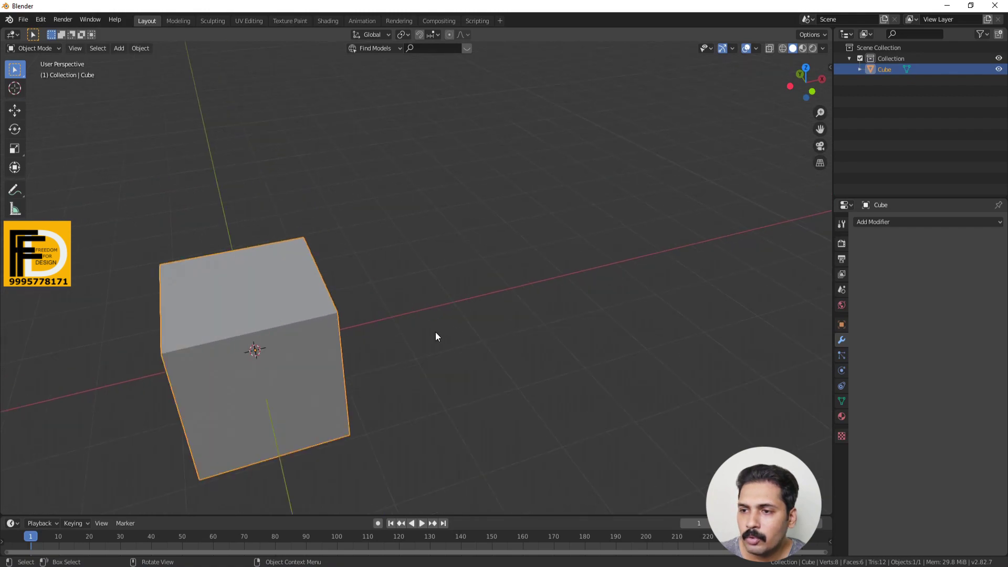
pyautogui.scroll(-4, 325, 320)
pyautogui.moveTo(388, 345); pyautogui.dragTo(434, 326, button='middle')
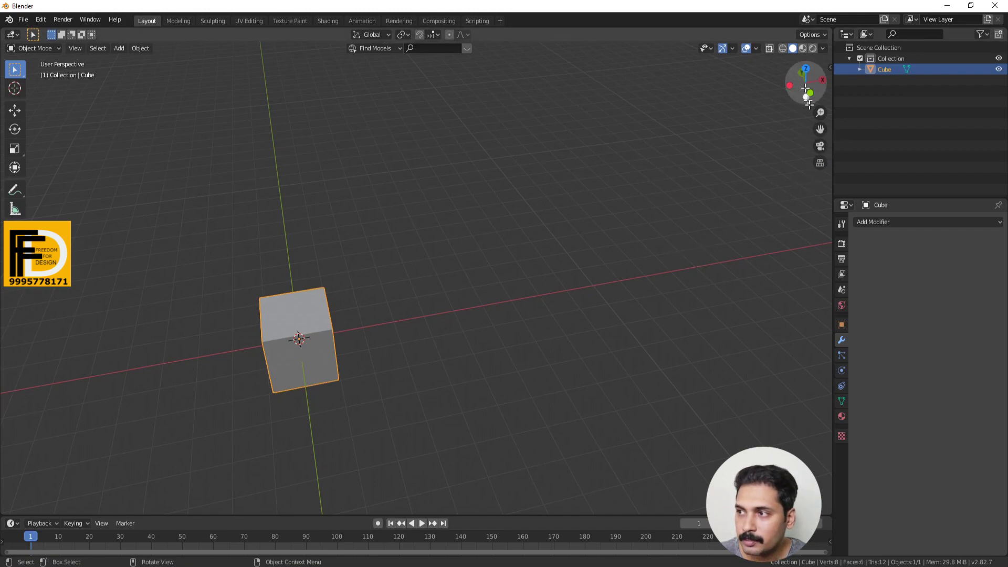
# Show the cube's transform properties and set its Y dimension to 20 cm to form a thin wall.
pyautogui.press('n')
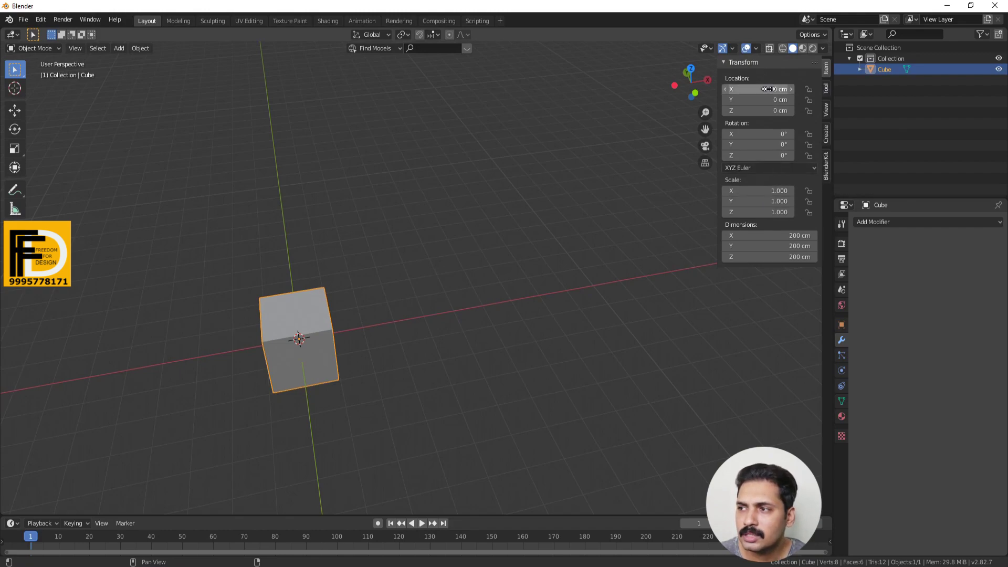
pyautogui.press('n')
pyautogui.press('n')
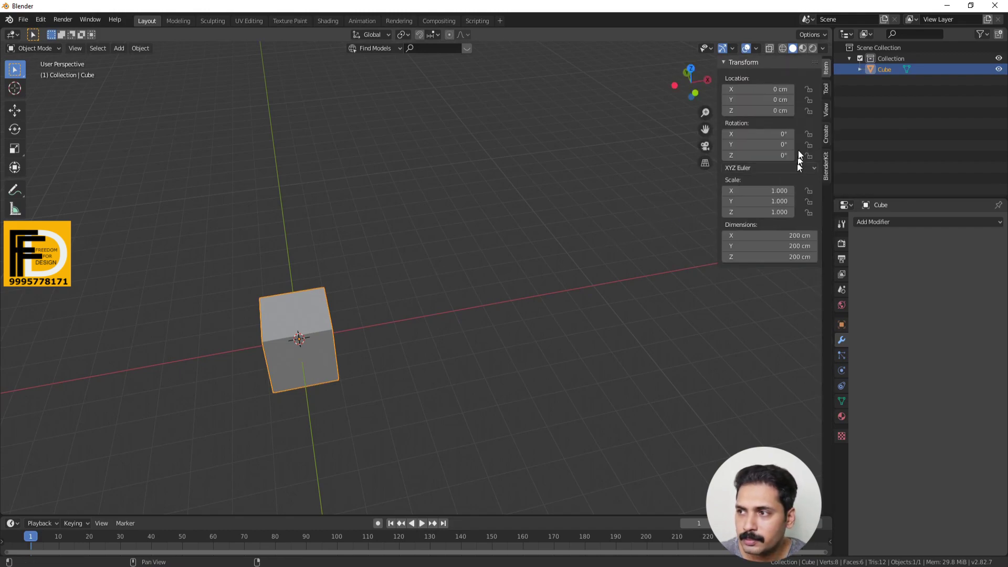
pyautogui.press('n')
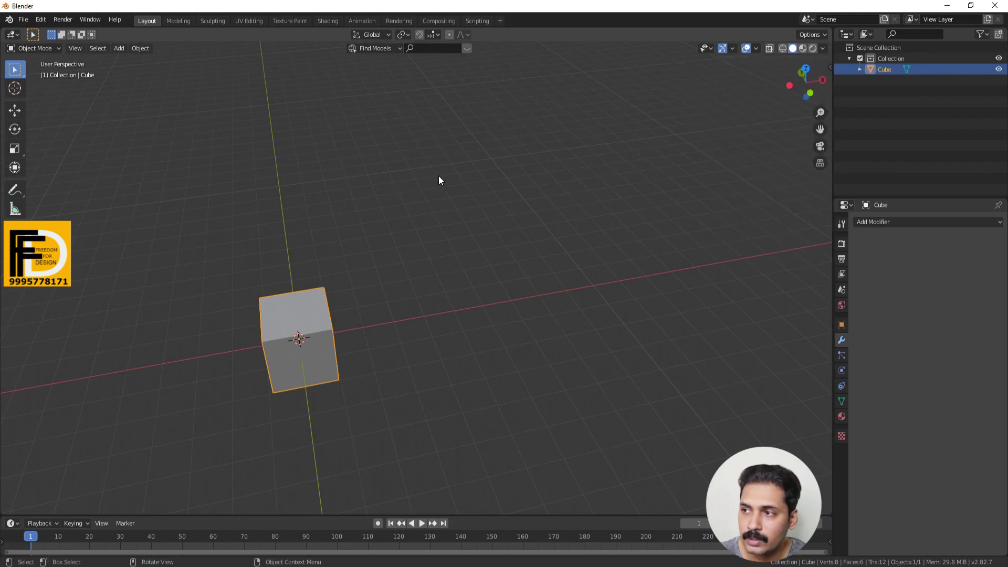
pyautogui.press('n')
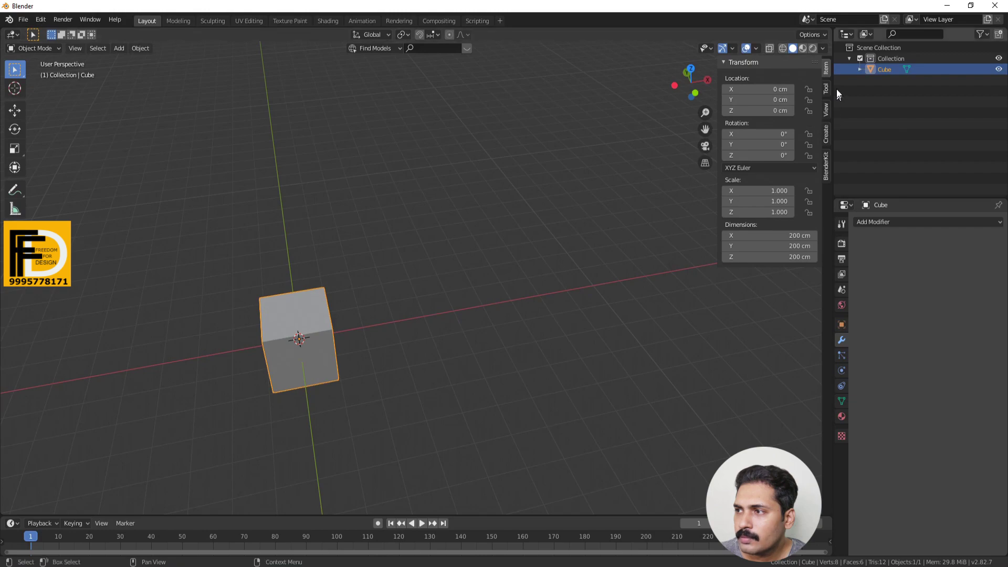
pyautogui.click(786, 247)
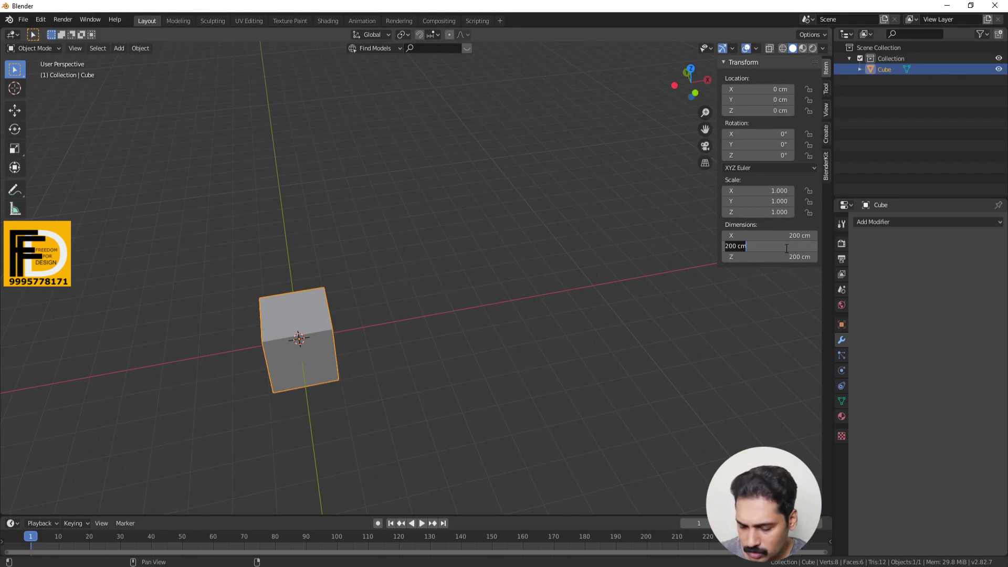
pyautogui.write('20')
pyautogui.press('Return')
pyautogui.click(585, 334)
pyautogui.moveTo(585, 334); pyautogui.dragTo(455, 352, button='middle')
pyautogui.click(458, 336)
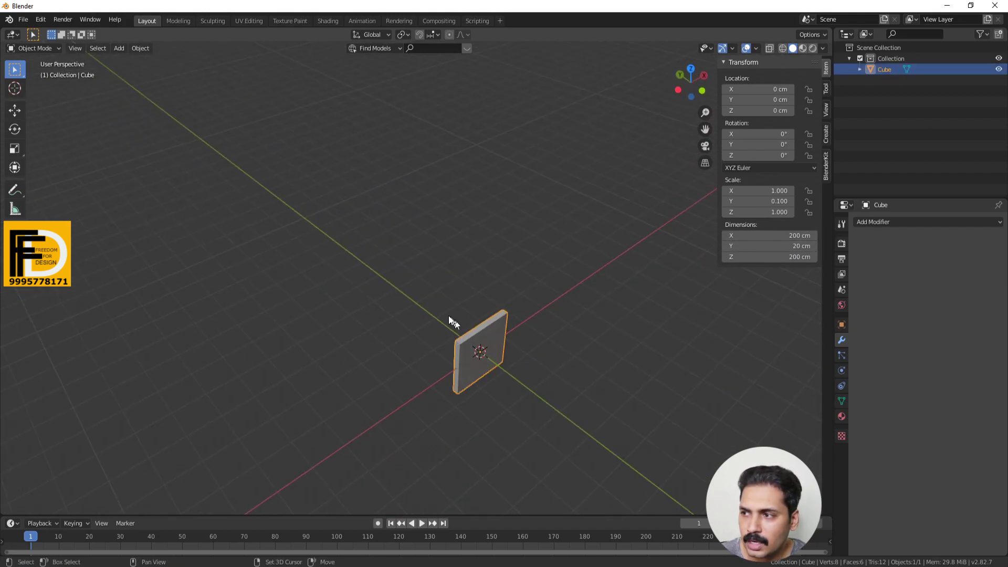
pyautogui.keyDown('shift'); pyautogui.moveTo(448, 316); pyautogui.dragTo(374, 276, button='middle'); pyautogui.keyUp('shift')
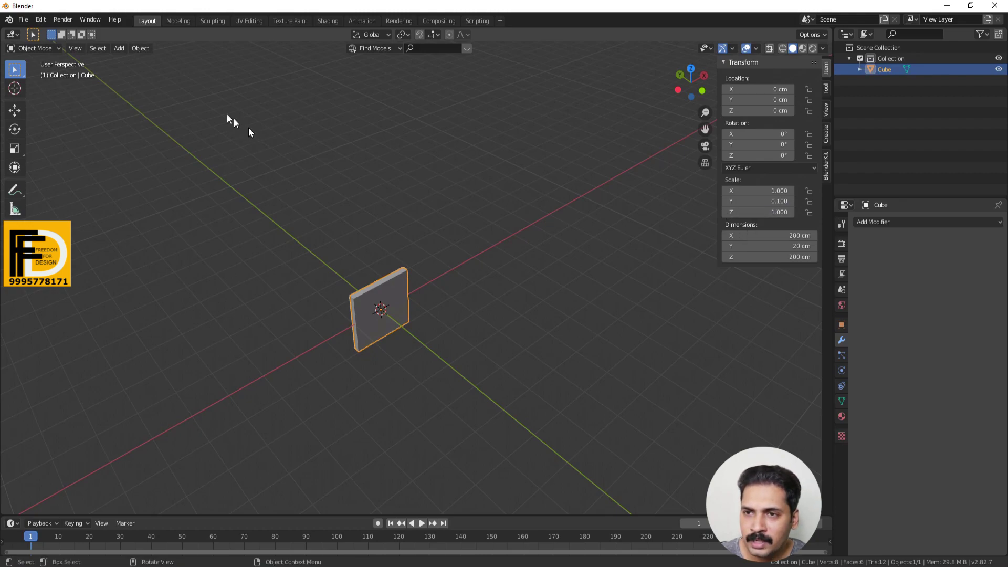
# Apply the thin wall's scale so its scale values reset to 1, and deselect it.
pyautogui.click(412, 272)
pyautogui.click(394, 294)
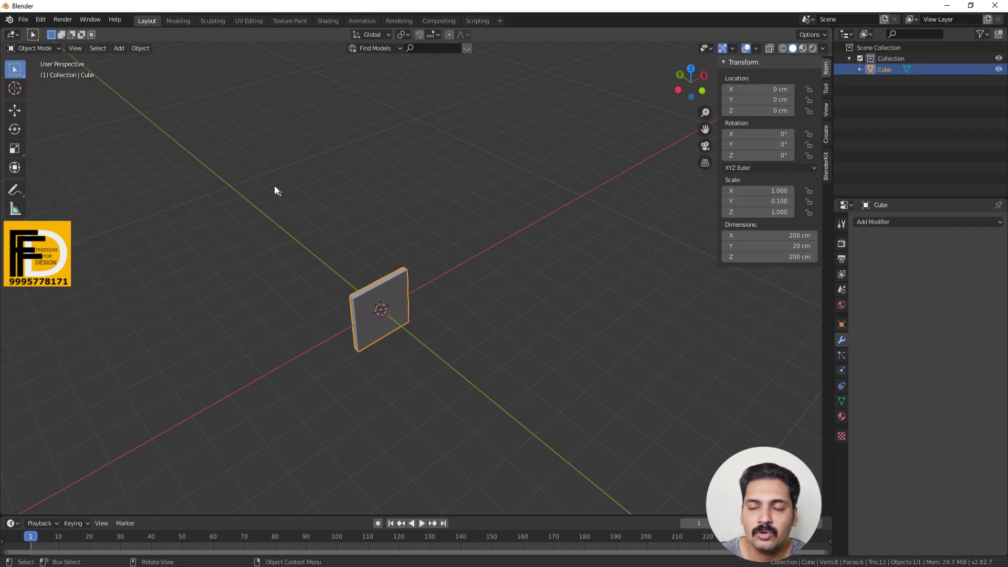
pyautogui.click(140, 49)
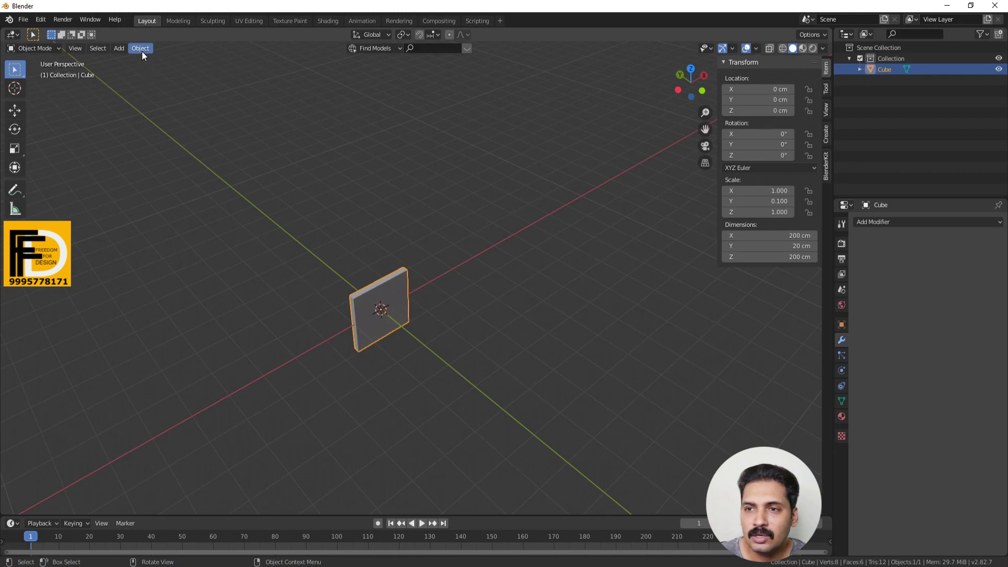
pyautogui.moveTo(167, 103)
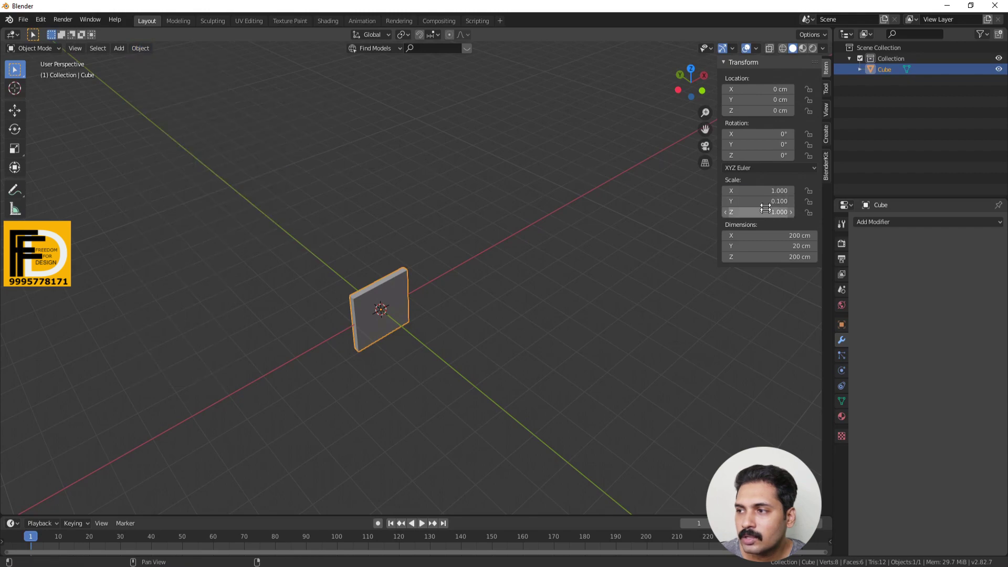
pyautogui.click(147, 46)
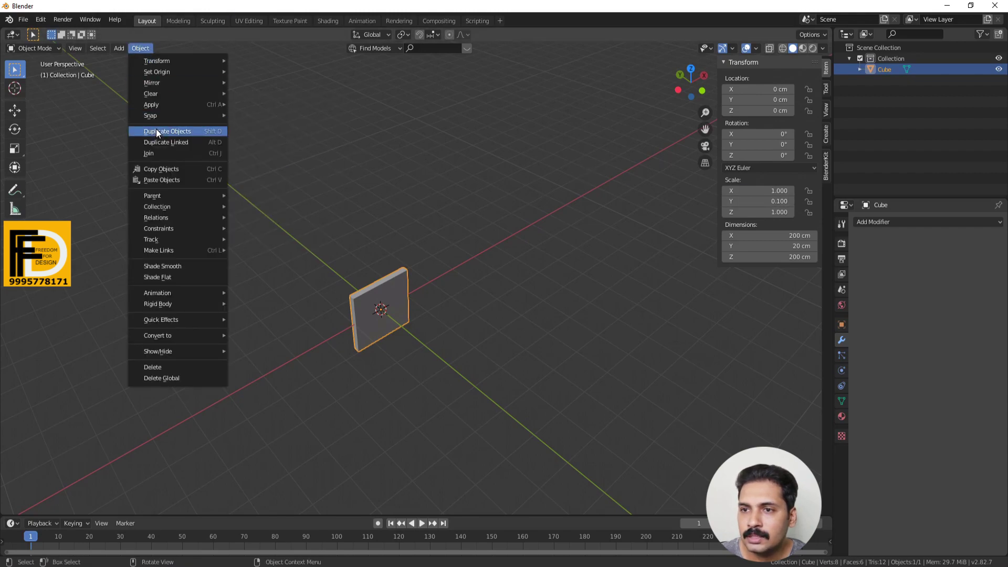
pyautogui.click(285, 136)
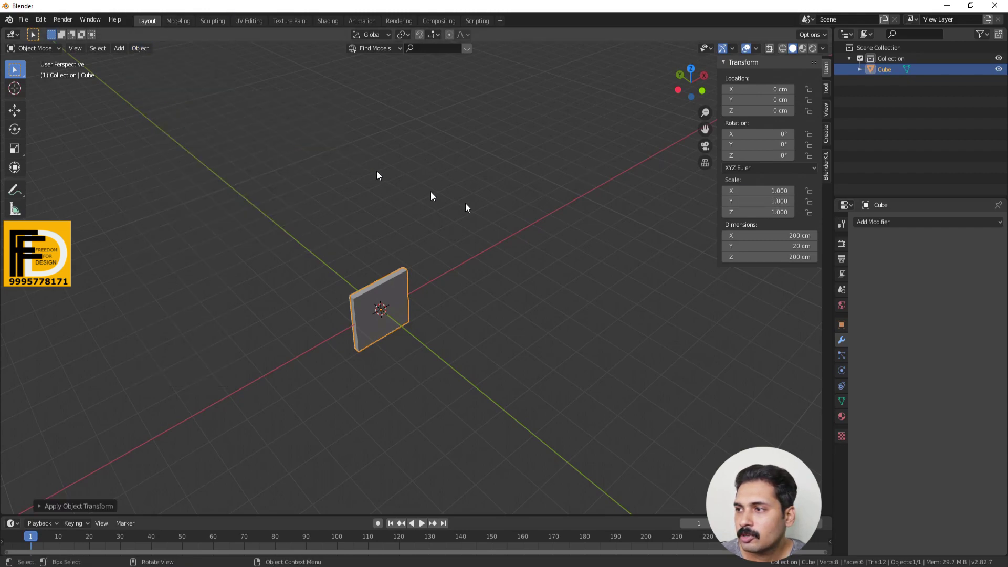
pyautogui.click(480, 282)
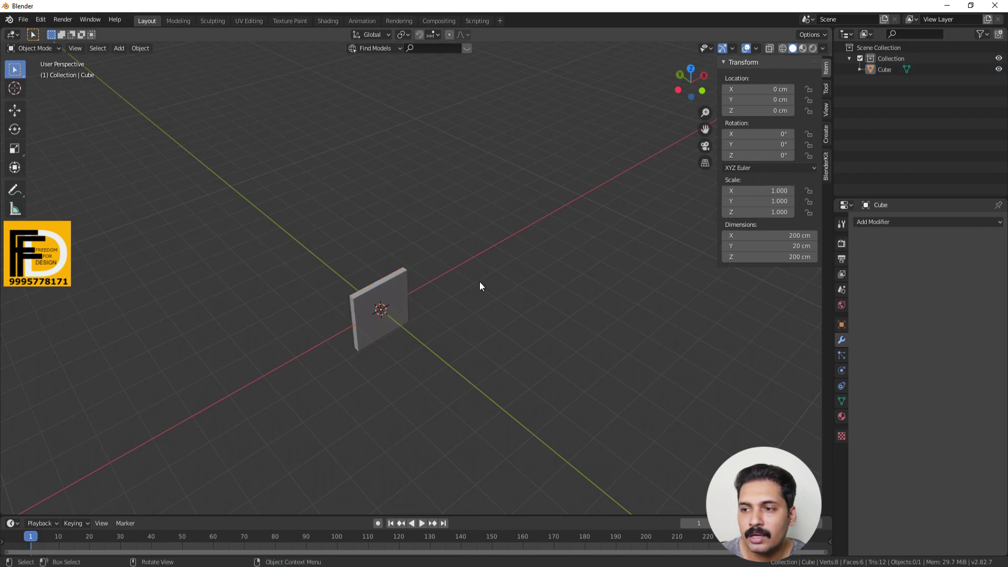
# Delete the extra object and add a new mesh cube at the wall's centre.
pyautogui.scroll(3, 399, 310)
pyautogui.scroll(2, 385, 319)
pyautogui.scroll(-2, 370, 314)
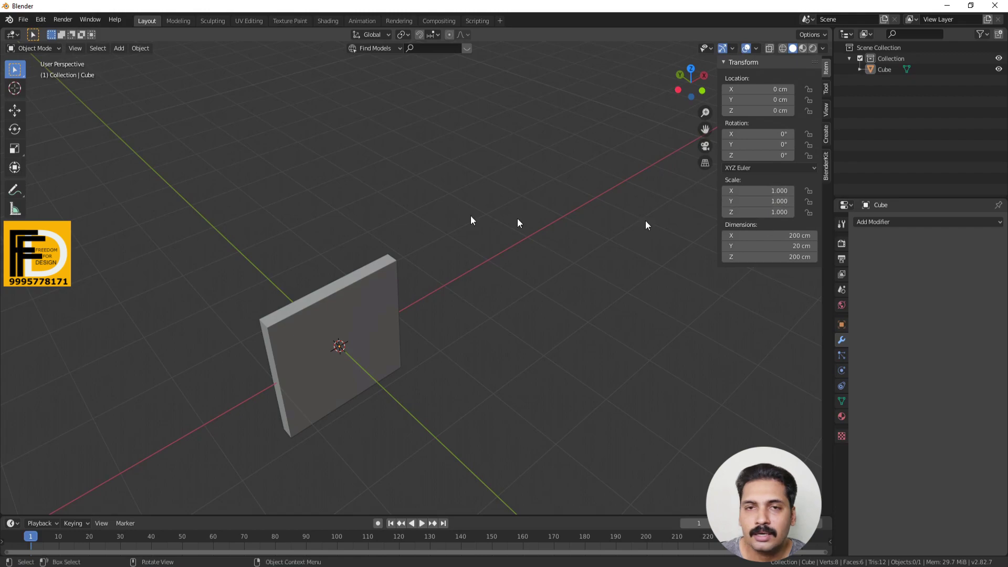
pyautogui.scroll(-3, 247, 227)
pyautogui.press('Delete')
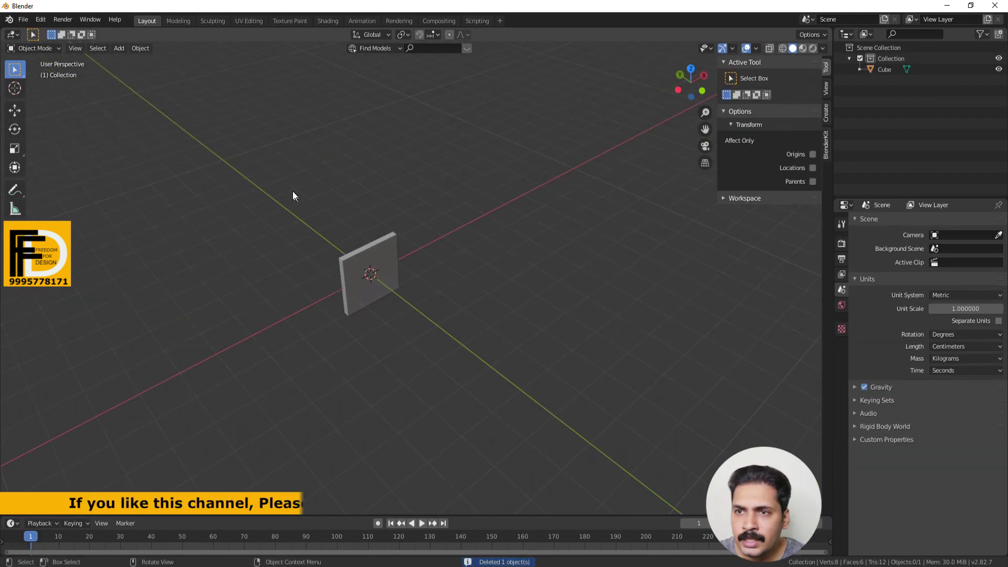
pyautogui.scroll(4, 370, 276)
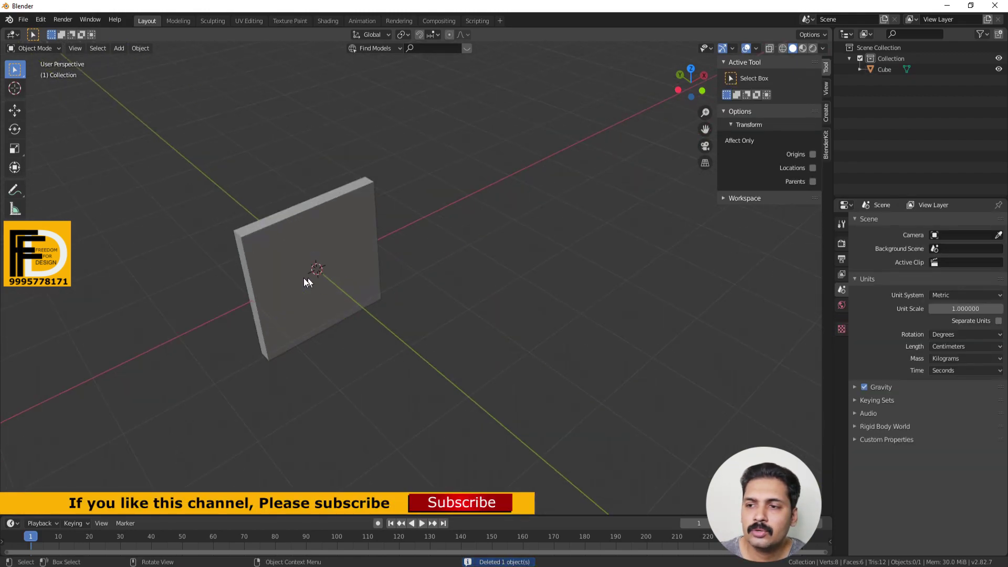
pyautogui.moveTo(270, 270); pyautogui.dragTo(232, 147, button='middle')
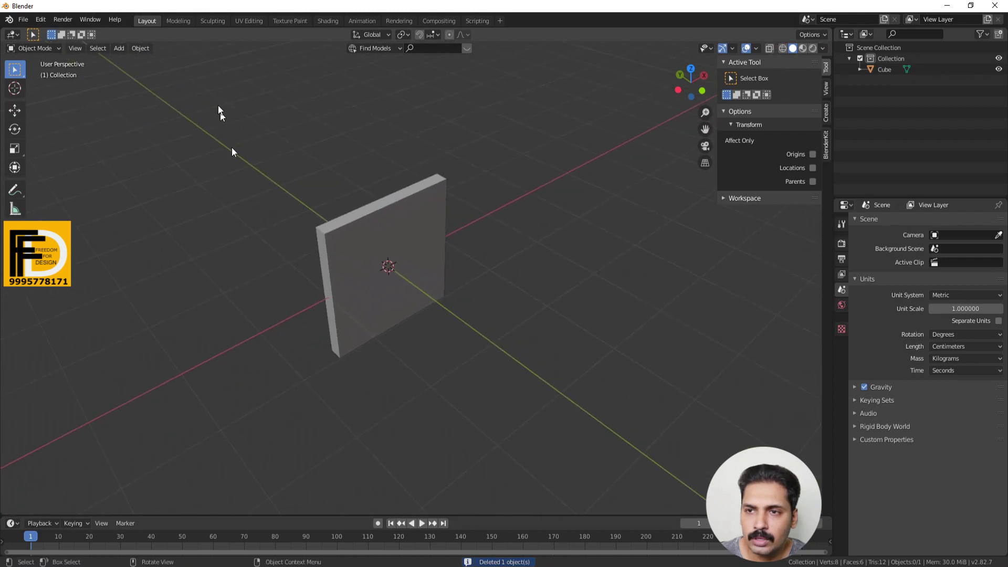
pyautogui.click(119, 48)
pyautogui.moveTo(137, 62)
pyautogui.click(232, 70)
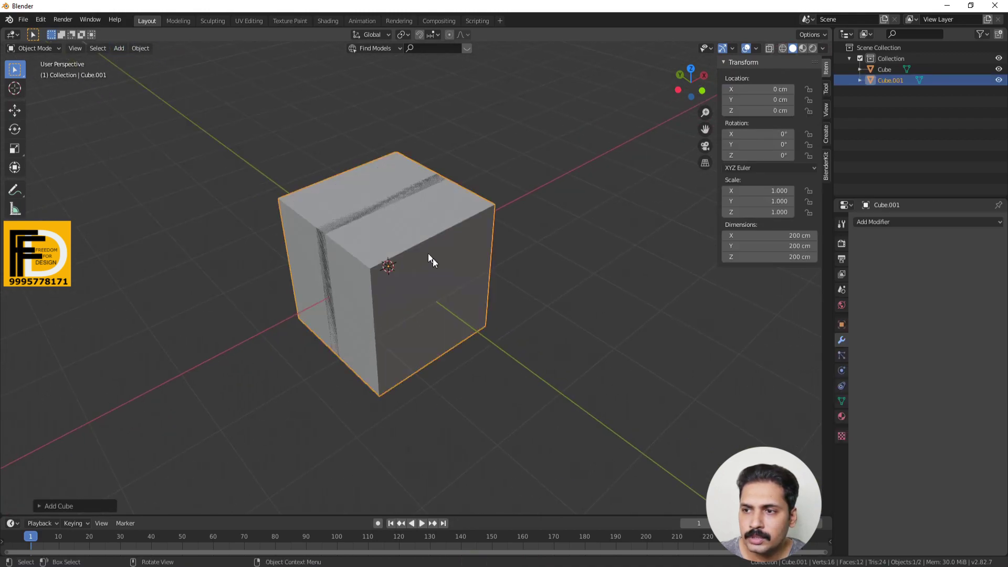
# Scale the new cube down uniformly to about 0.425 and frame it in the view.
pyautogui.press('s')
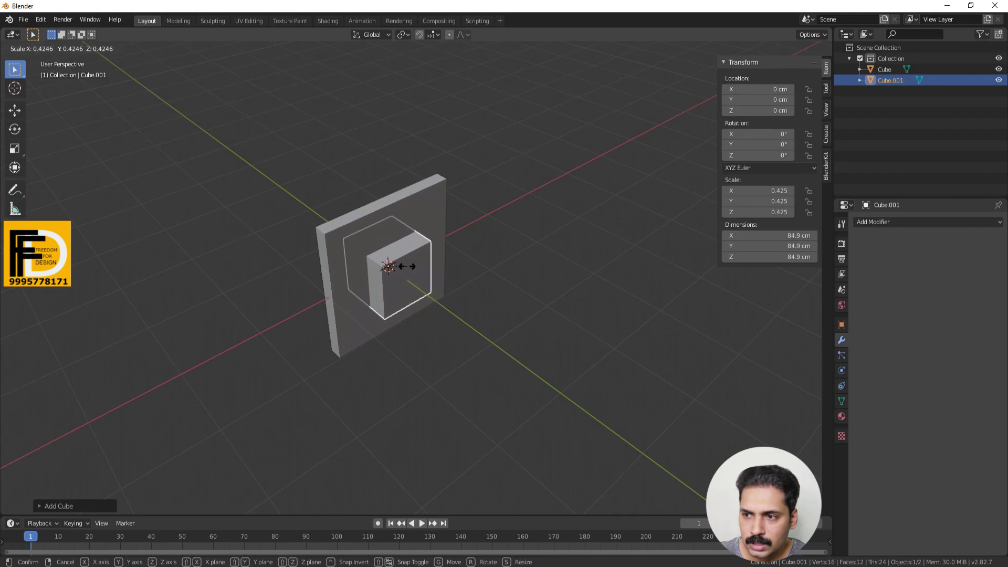
pyautogui.click(403, 270)
pyautogui.click(553, 288)
pyautogui.moveTo(552, 288); pyautogui.dragTo(410, 299, button='middle')
pyautogui.scroll(-5, 445, 279)
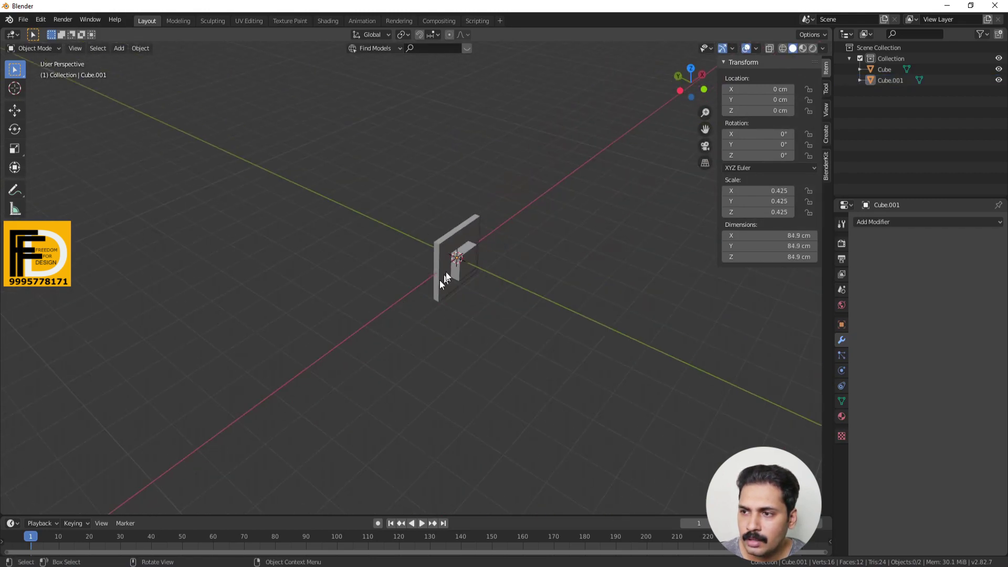
pyautogui.click(474, 259)
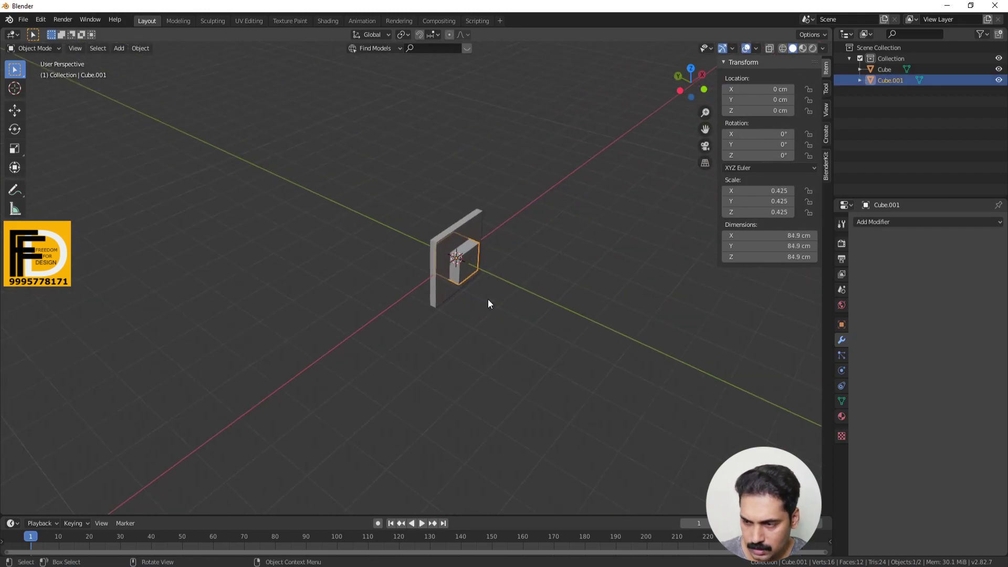
pyautogui.press('KP_Decimal')
pyautogui.scroll(-5, 388, 319)
pyautogui.moveTo(387, 318); pyautogui.dragTo(417, 341, button='middle')
pyautogui.scroll(2, 418, 341)
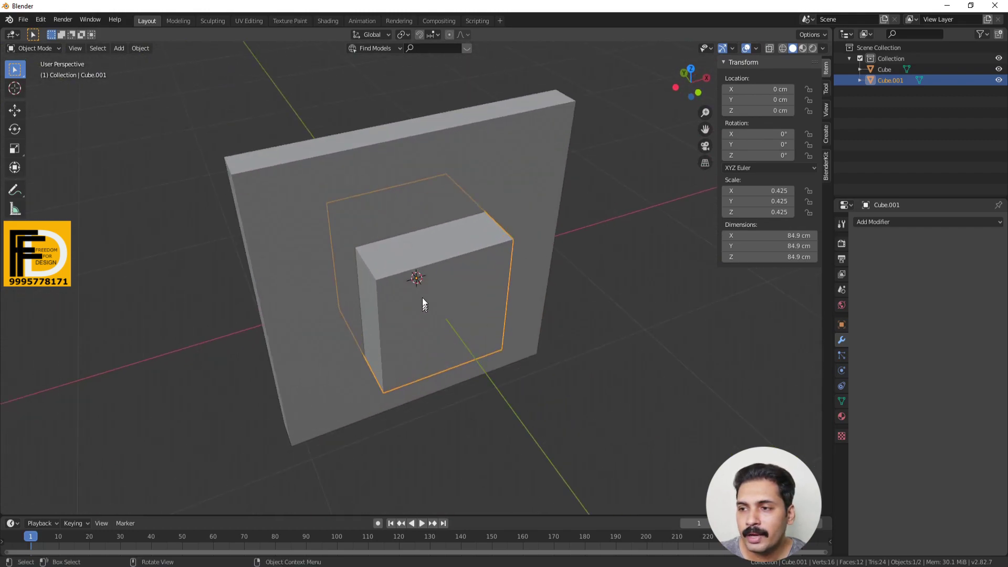
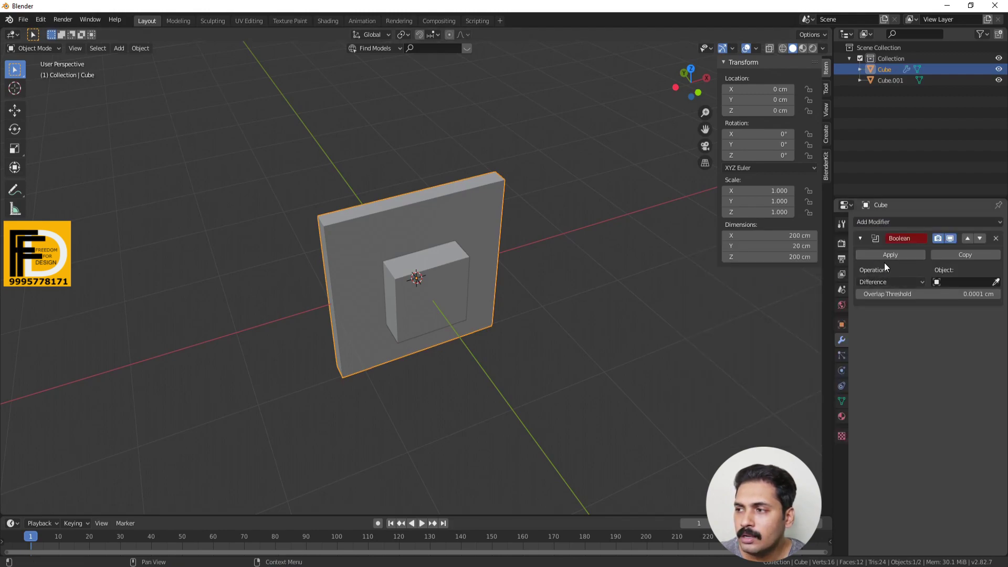
# Pick the small cube Cube.001 as the object of the wall's Boolean Difference modifier.
pyautogui.click(996, 284)
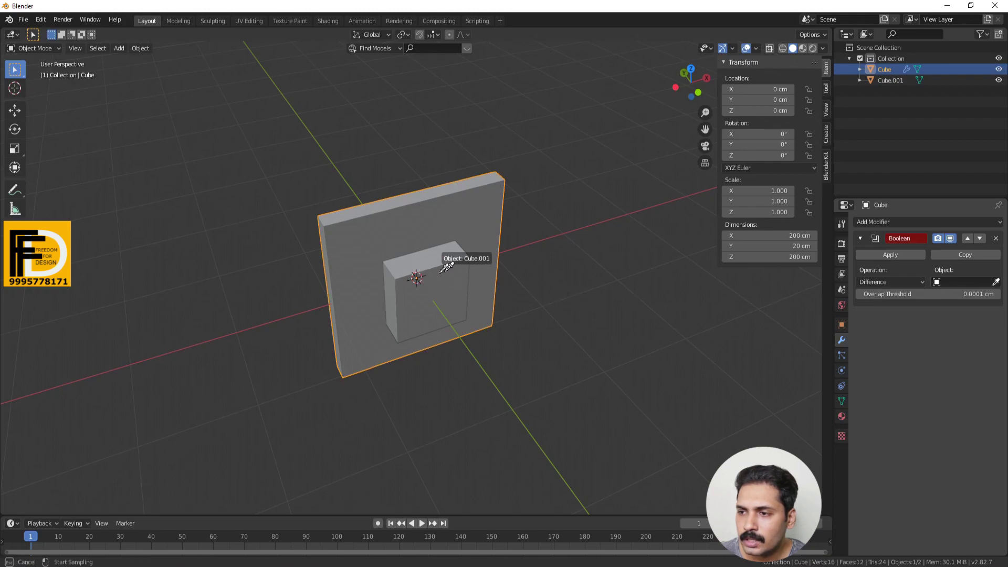
pyautogui.click(452, 294)
pyautogui.moveTo(538, 361); pyautogui.dragTo(401, 286, button='middle')
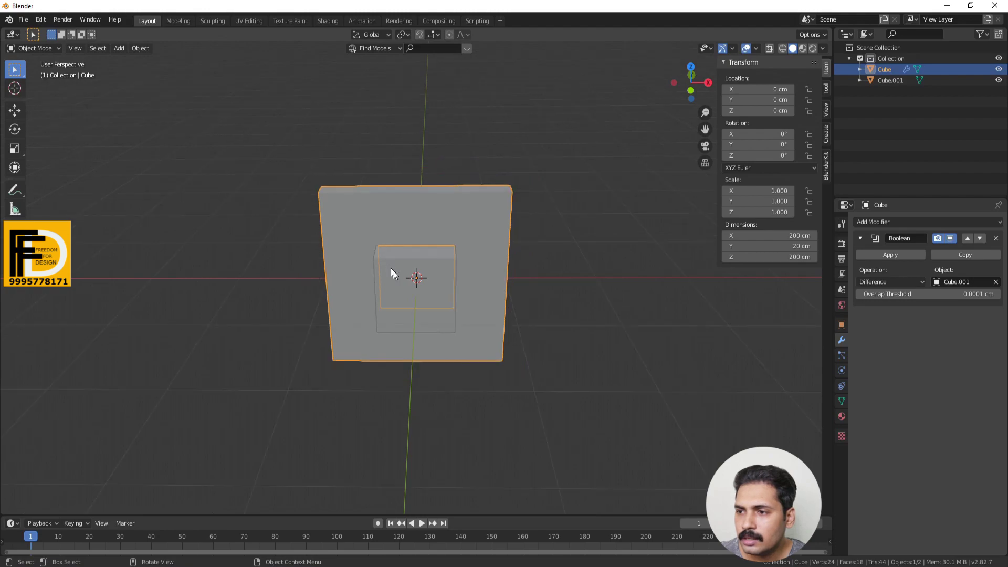
pyautogui.moveTo(250, 337); pyautogui.dragTo(257, 382, button='middle')
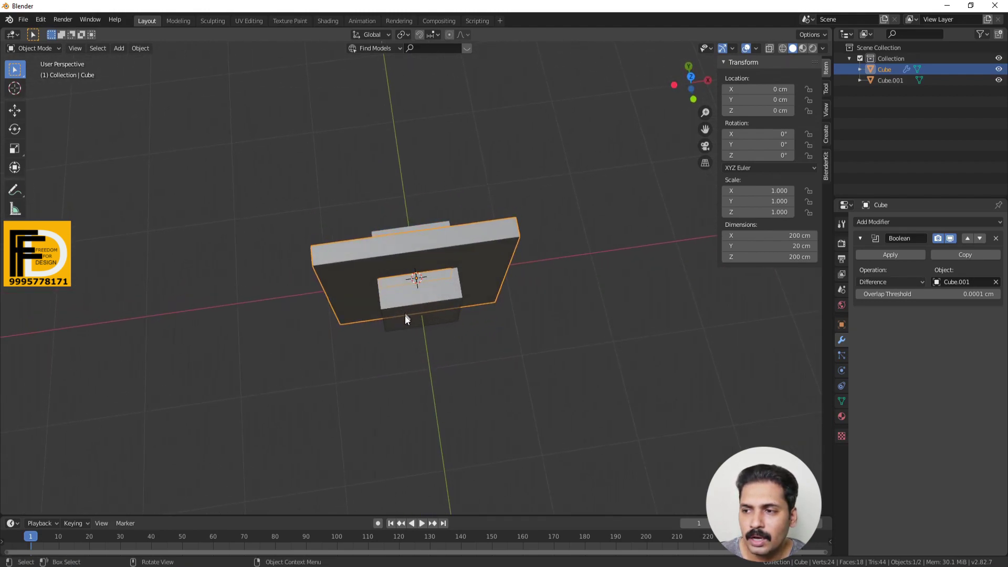
pyautogui.moveTo(406, 318); pyautogui.dragTo(514, 315, button='middle')
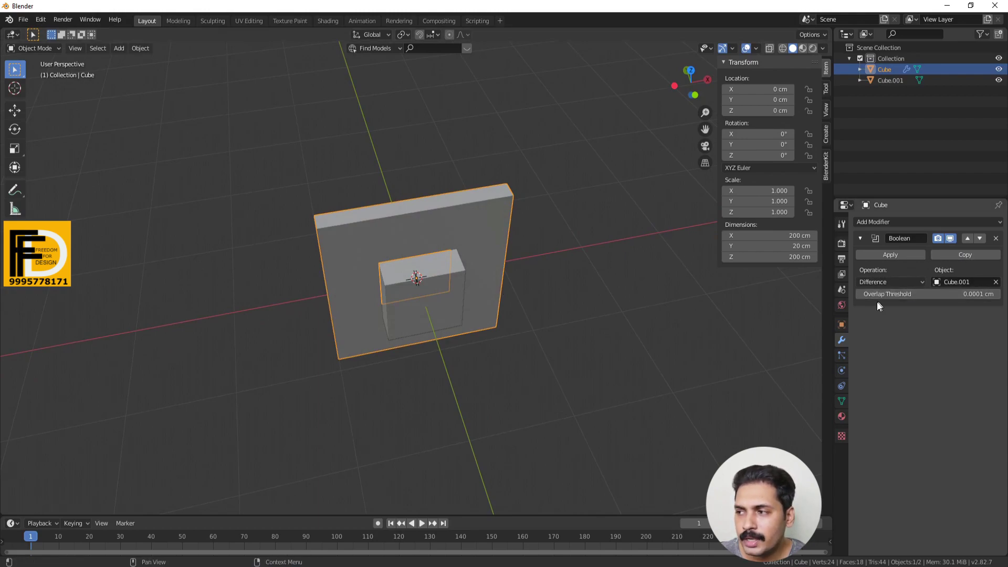
# Move the small cutting cube to about X -21.2 cm, Y 2.5 cm and Z -2.2 cm, and select the wall.
pyautogui.click(449, 284)
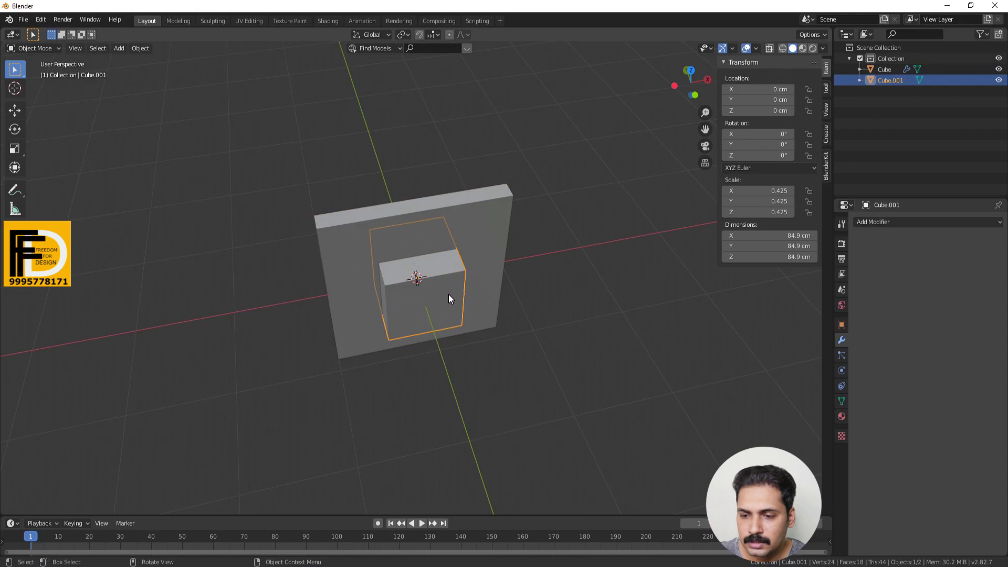
pyautogui.press('g')
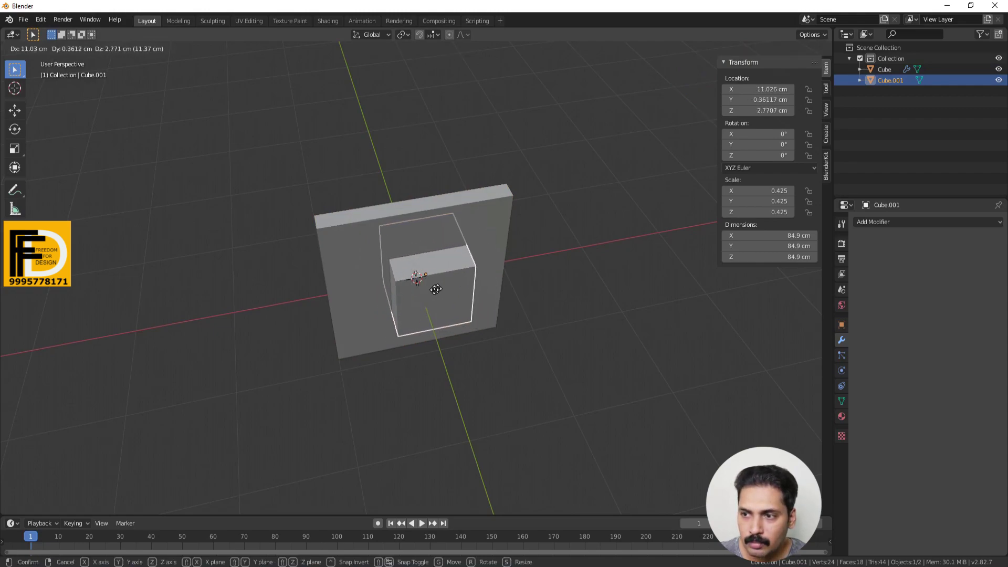
pyautogui.click(469, 308)
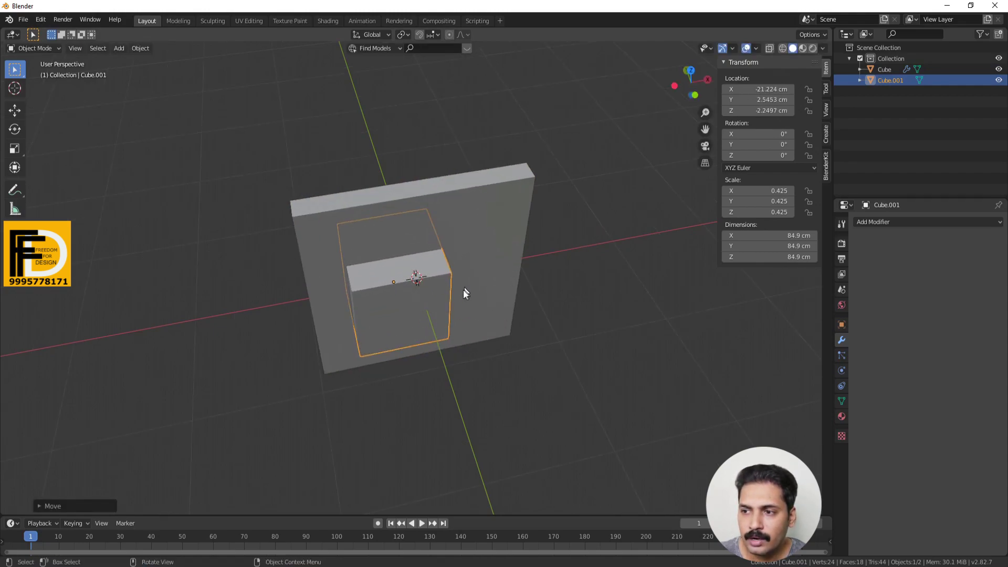
pyautogui.click(467, 254)
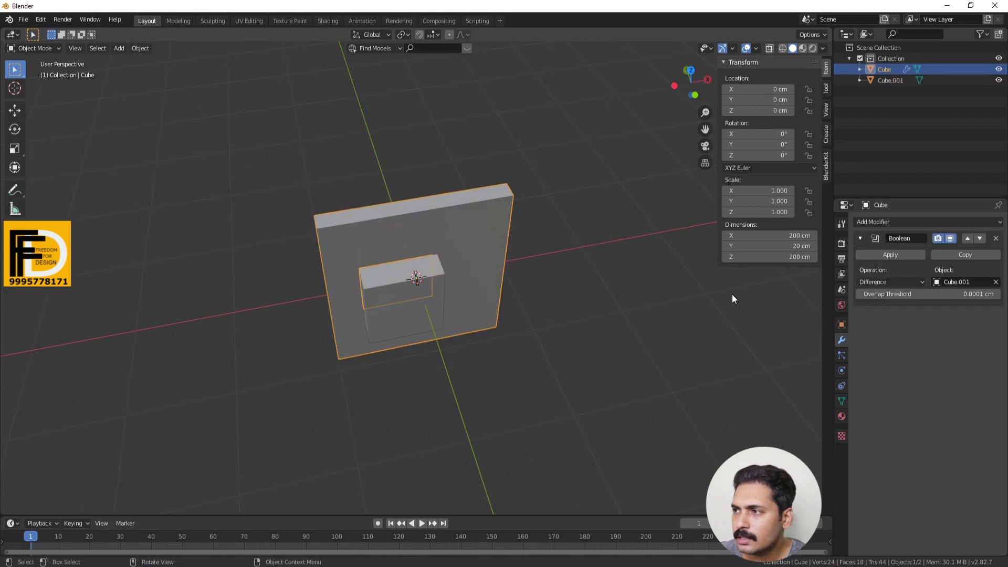
# Hide the cutting cube Cube.001 in the viewport to expose the opening in the wall.
pyautogui.click(392, 288)
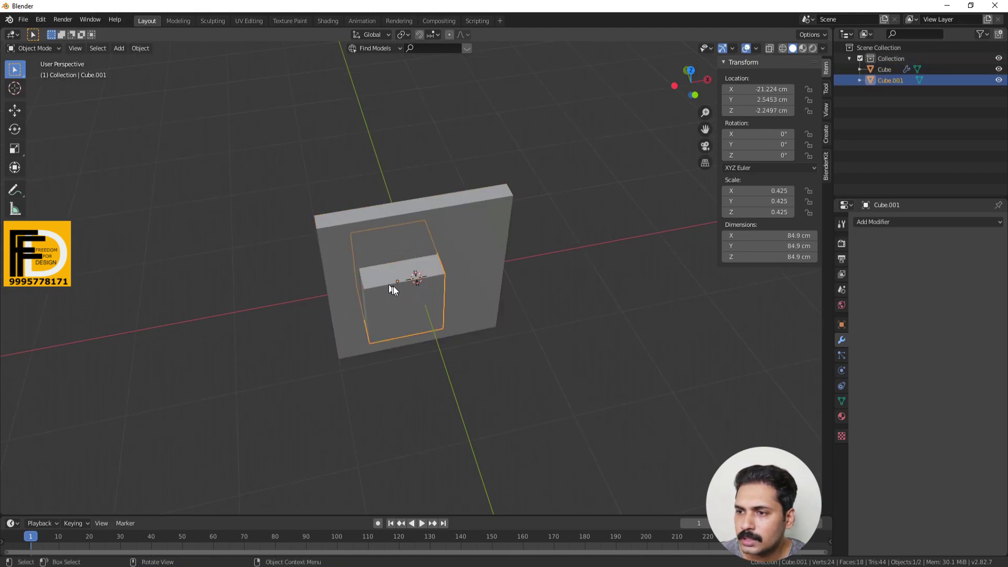
pyautogui.click(998, 80)
pyautogui.moveTo(572, 277); pyautogui.dragTo(313, 289, button='middle')
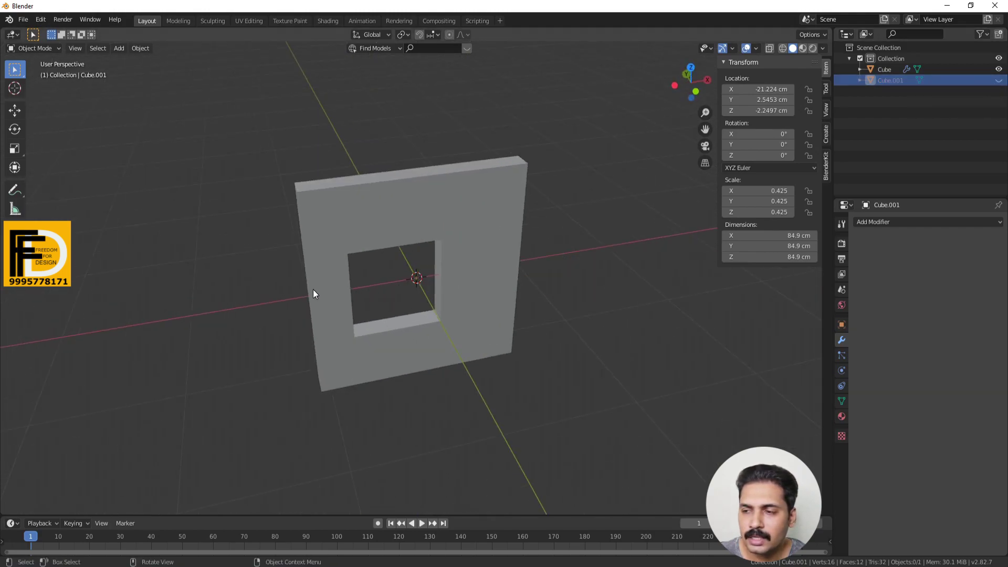
# Select the wall, view its opening from another angle, and show the cutting cube Cube.001 in the viewport again.
pyautogui.scroll(2, 376, 302)
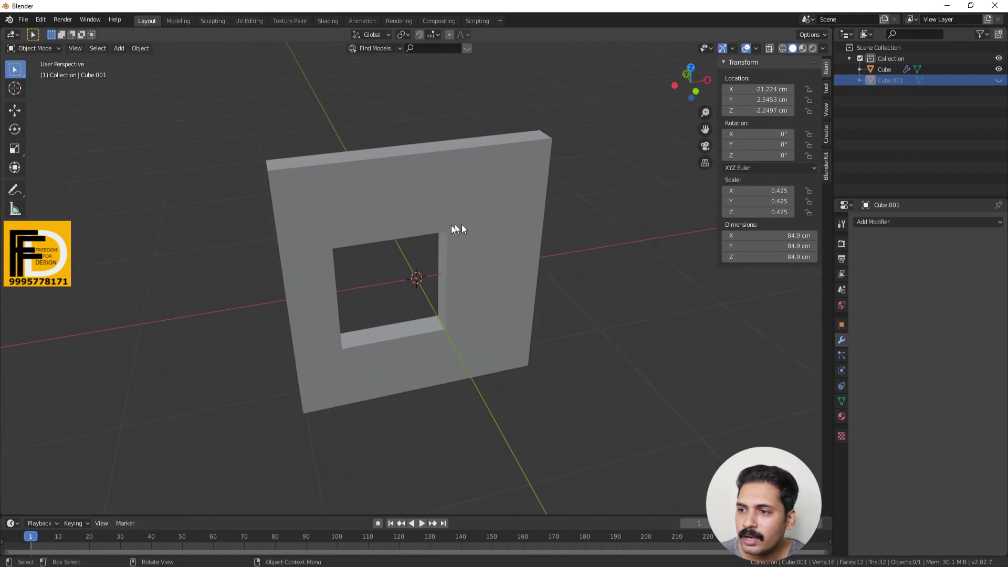
pyautogui.scroll(-2, 461, 225)
pyautogui.click(462, 255)
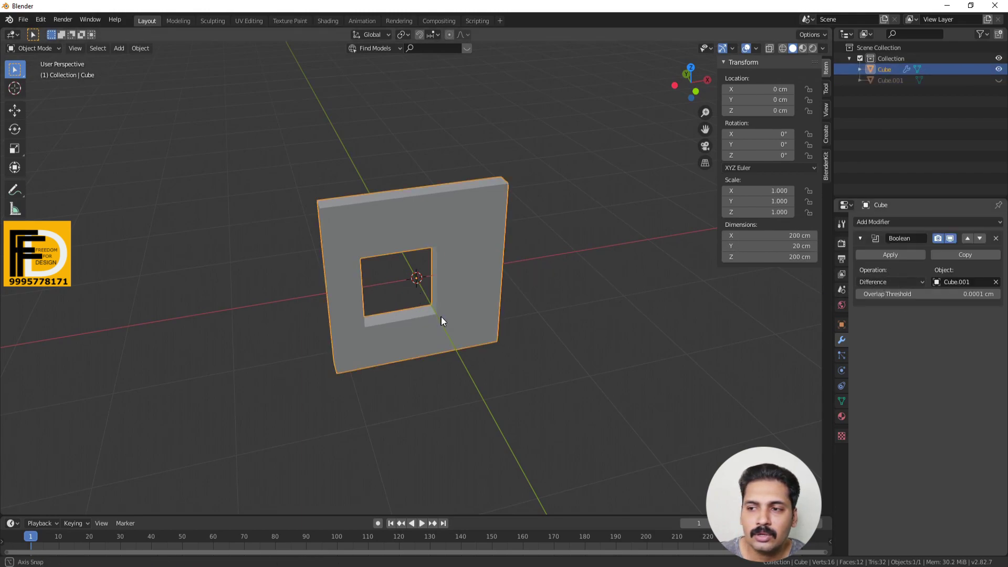
pyautogui.moveTo(441, 316); pyautogui.dragTo(452, 298, button='middle')
pyautogui.scroll(3, 387, 297)
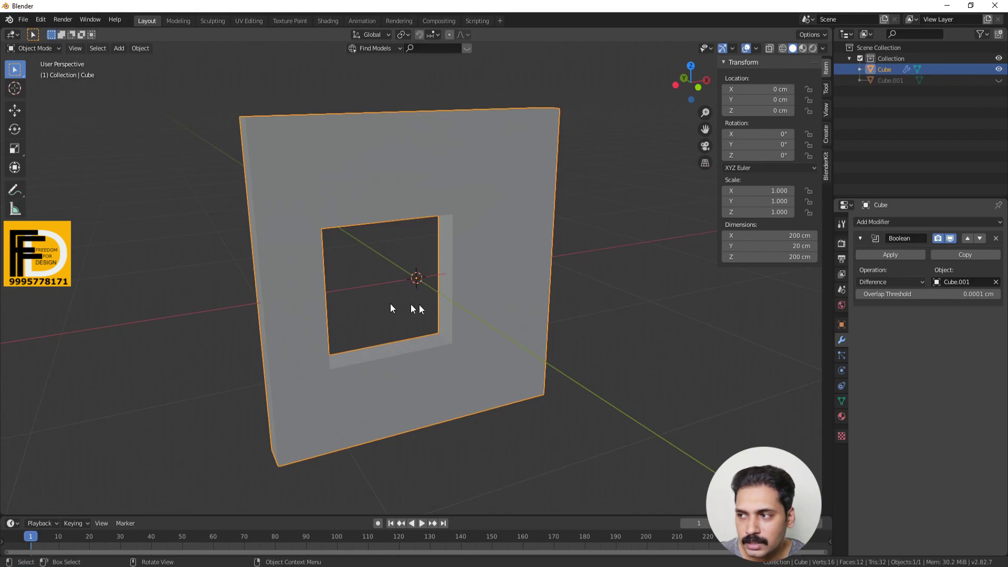
pyautogui.click(999, 80)
pyautogui.click(576, 237)
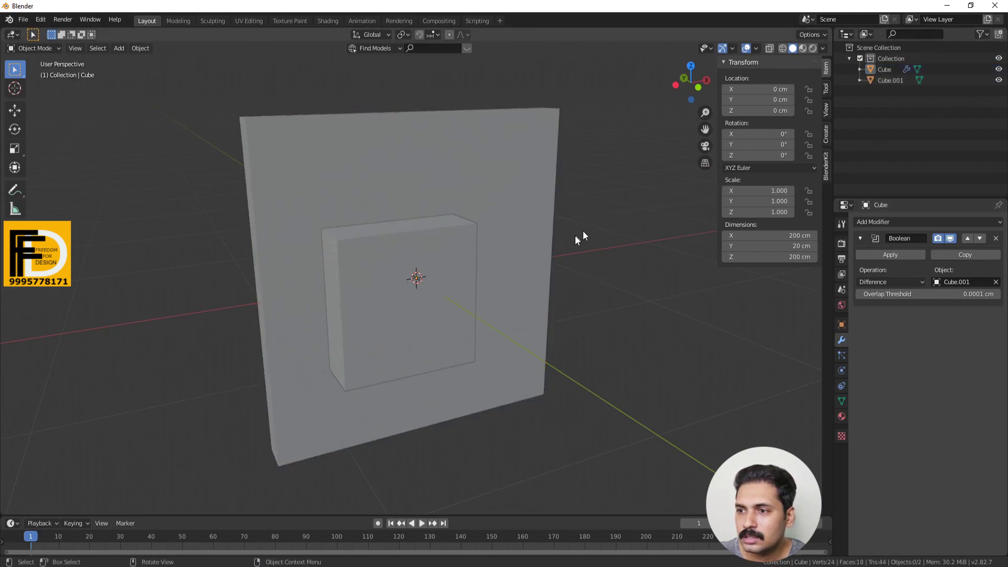
# Apply the wall's Boolean modifier and delete the cutting cube Cube.001.
pyautogui.click(896, 254)
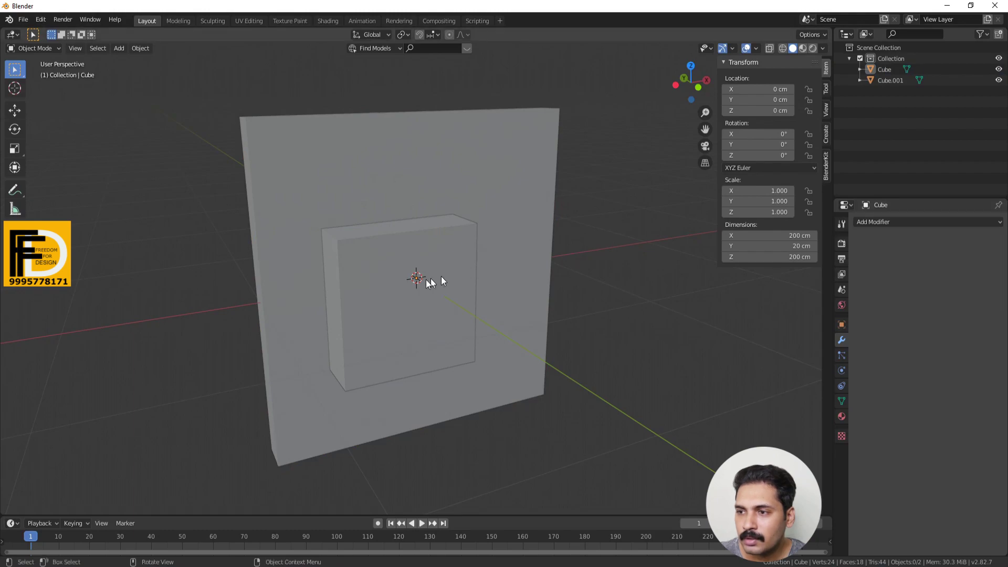
pyautogui.click(395, 285)
pyautogui.press('Delete')
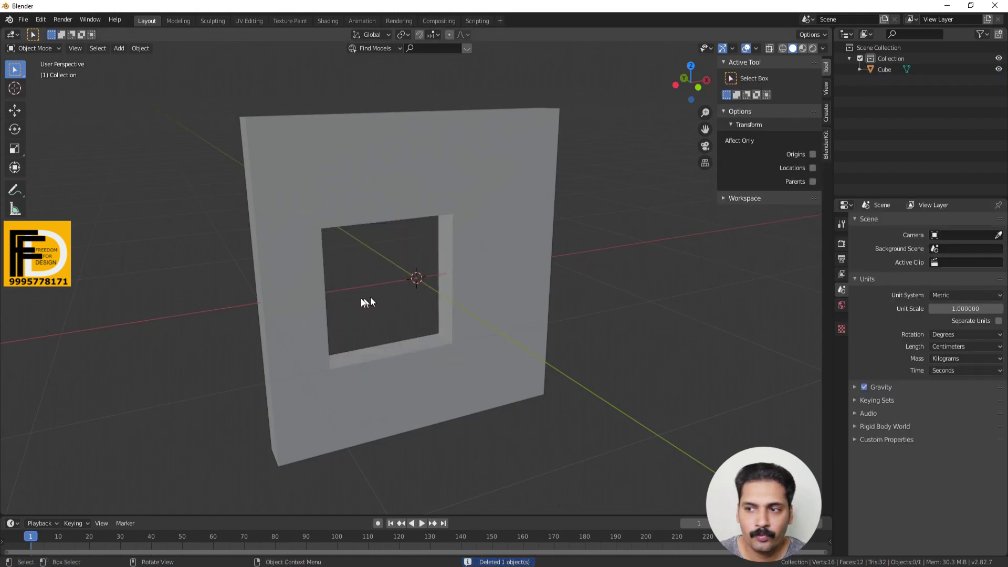
pyautogui.scroll(-3, 370, 297)
pyautogui.moveTo(399, 295)
pyautogui.mouseDown(button='middle')
pyautogui.moveTo(397, 321)
pyautogui.moveTo(397, 298)
pyautogui.mouseUp(button='middle')
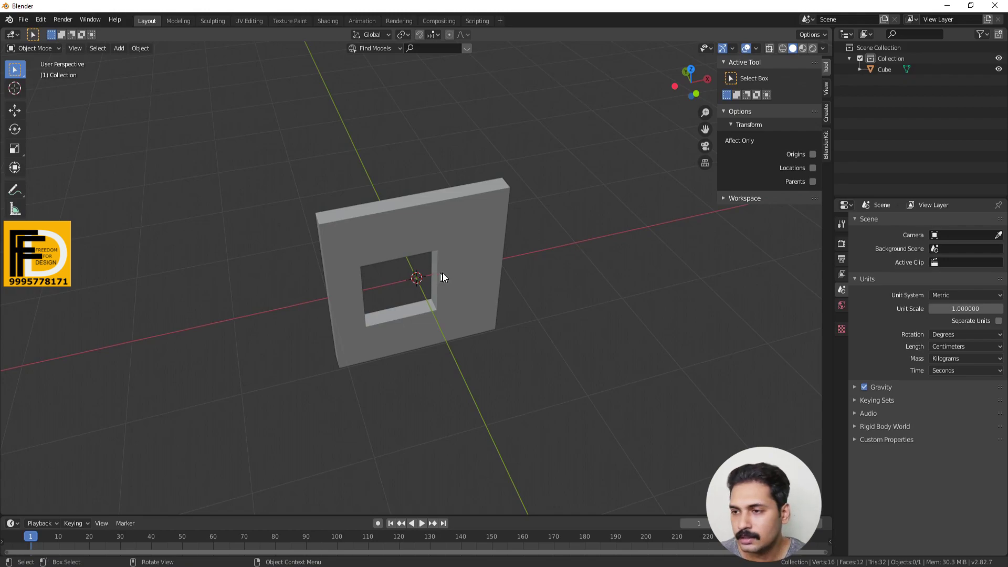
pyautogui.scroll(2, 443, 276)
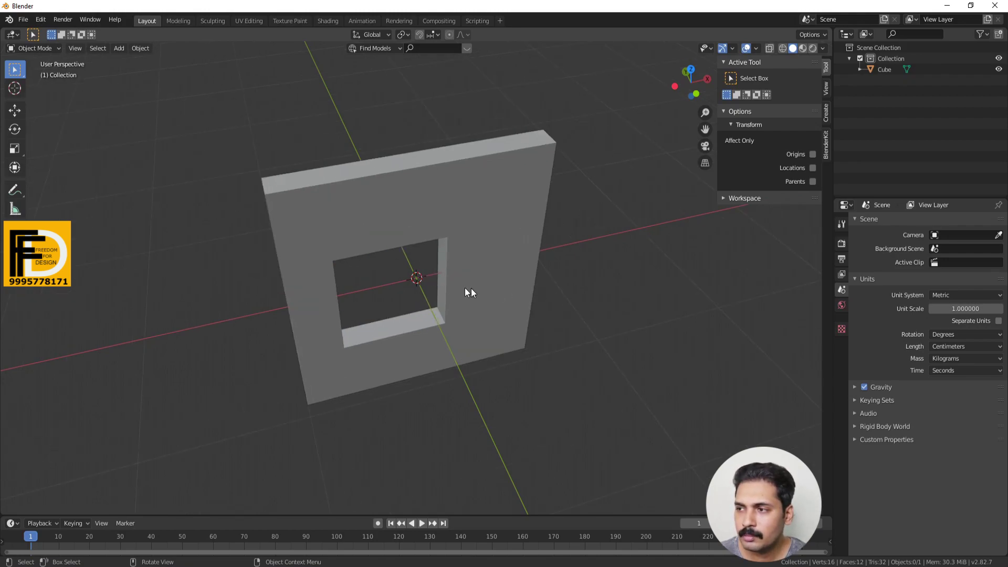
# Undo the deletion of the cutting cube and the applying of the wall's Boolean modifier.
pyautogui.hotkey('ctrl', 'z')
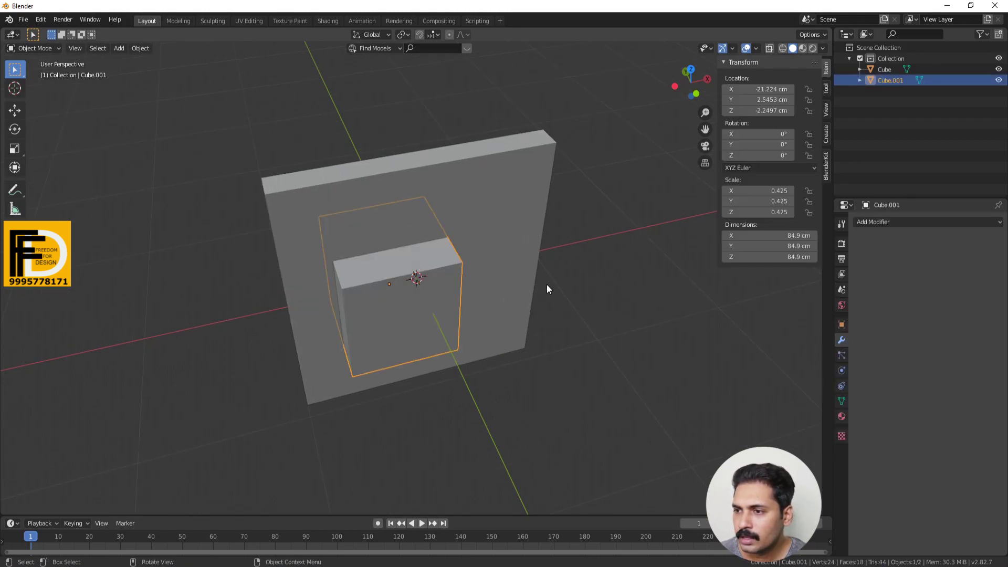
pyautogui.click(502, 269)
pyautogui.hotkey('ctrl', 'z')
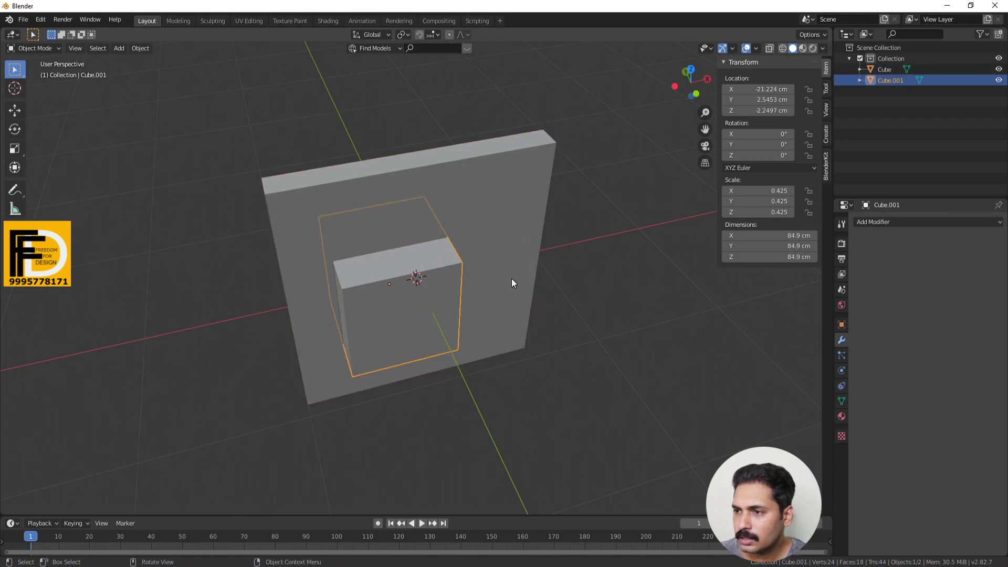
pyautogui.hotkey('ctrl', 'shift', 'z')
pyautogui.hotkey('ctrl', 'z')
pyautogui.hotkey('ctrl', 'shift', 'z')
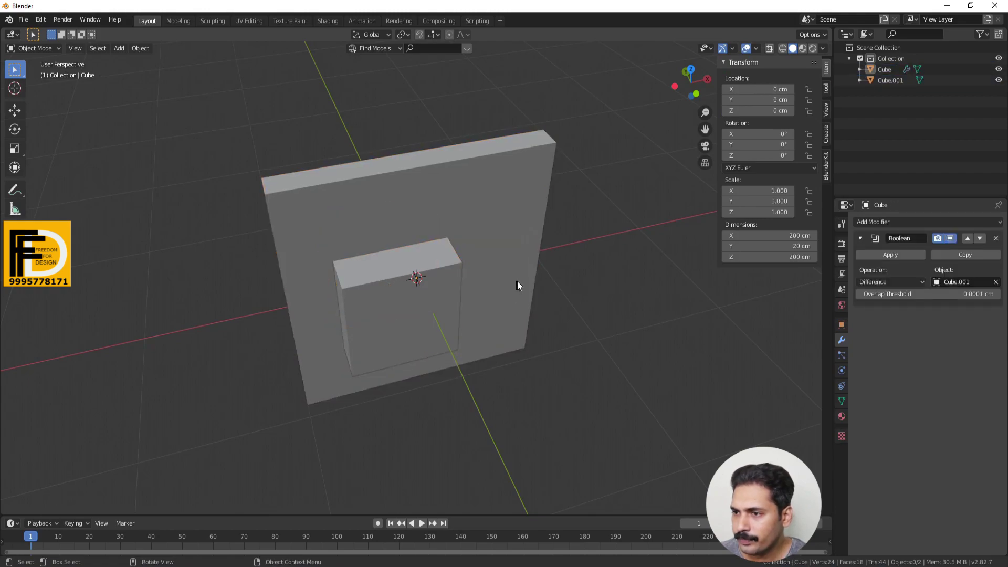
# Lengthen the wall along X to 750 cm by moving the vertices at its end away from the cutting cube in Edit Mode.
pyautogui.scroll(-3, 543, 239)
pyautogui.press('Tab')
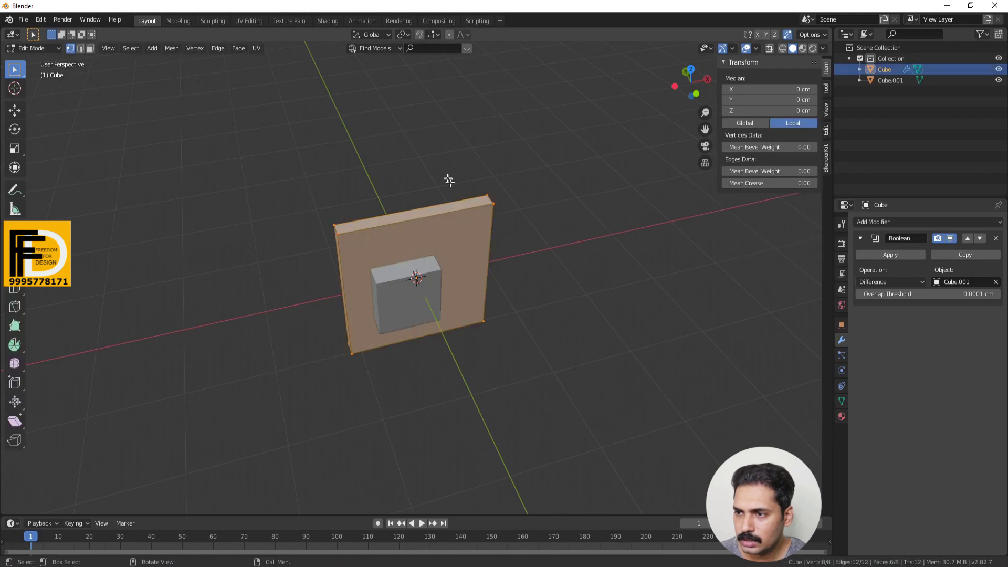
pyautogui.moveTo(448, 163); pyautogui.dragTo(565, 462)
pyautogui.press('g')
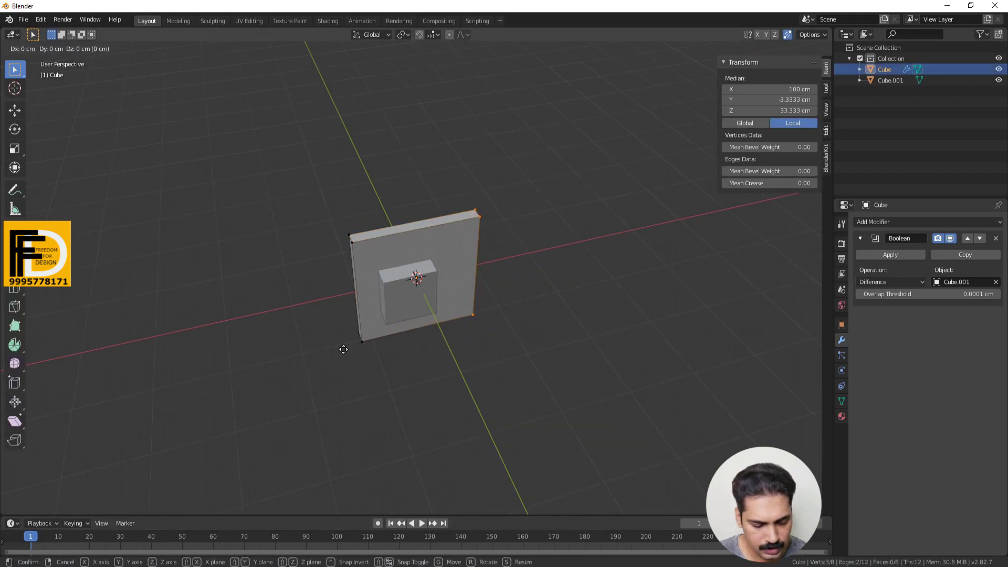
pyautogui.click(615, 338)
pyautogui.press('Tab')
# Duplicate the cutting cube about 130 cm along X and repeat the duplication to make four copies along the wall.
pyautogui.click(396, 306)
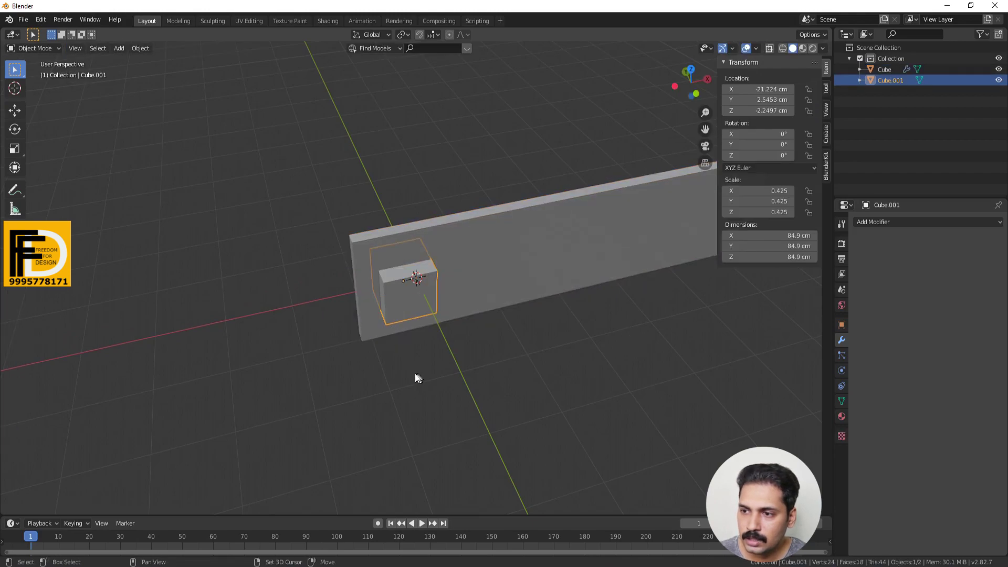
pyautogui.moveTo(415, 374); pyautogui.dragTo(319, 357, button='middle')
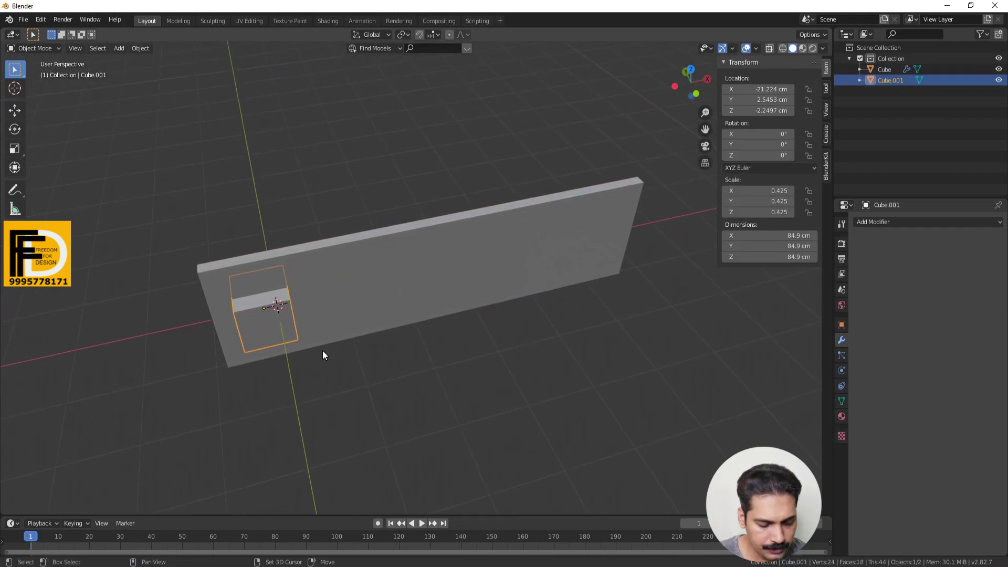
pyautogui.hotkey('shift', 'd')
pyautogui.press('x')
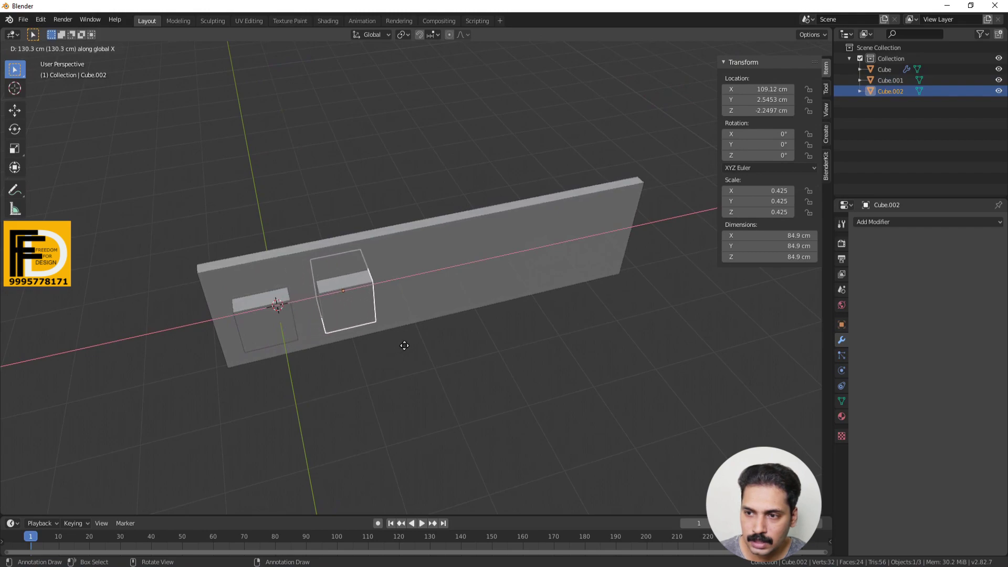
pyautogui.click(398, 348)
pyautogui.hotkey('shift', 'r')
pyautogui.hotkey('shift', 'r')
pyautogui.hotkey('shift', 'r')
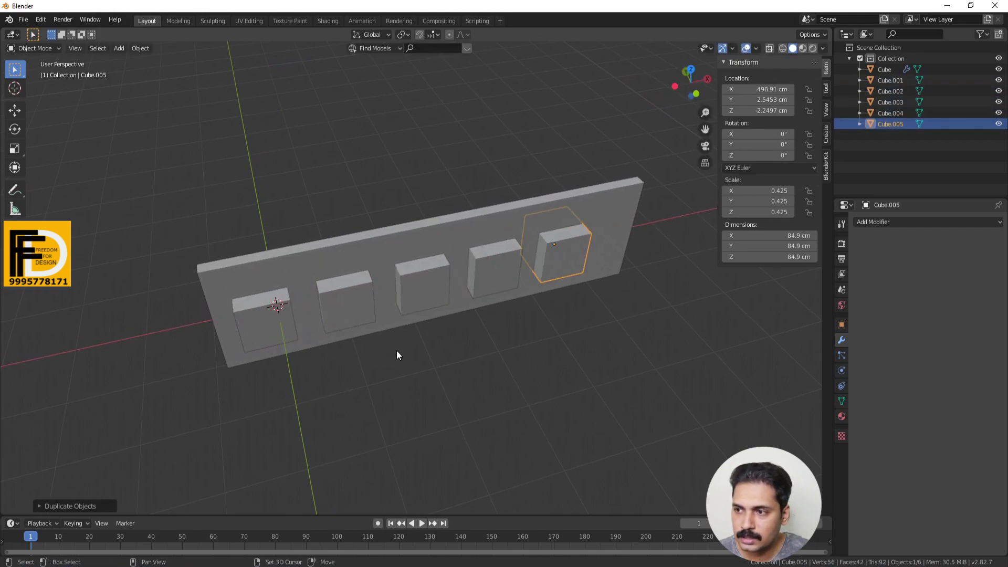
pyautogui.click(421, 363)
pyautogui.moveTo(413, 359); pyautogui.dragTo(411, 333, button='middle')
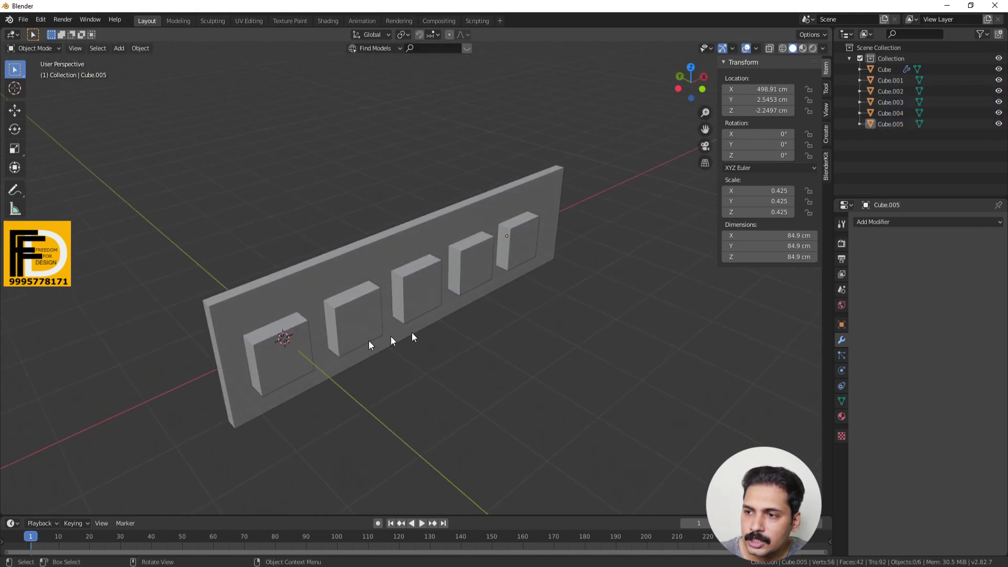
# Copy the wall's Boolean Difference modifier and set the copy's object to the second cutting cube, Cube.002.
pyautogui.click(381, 273)
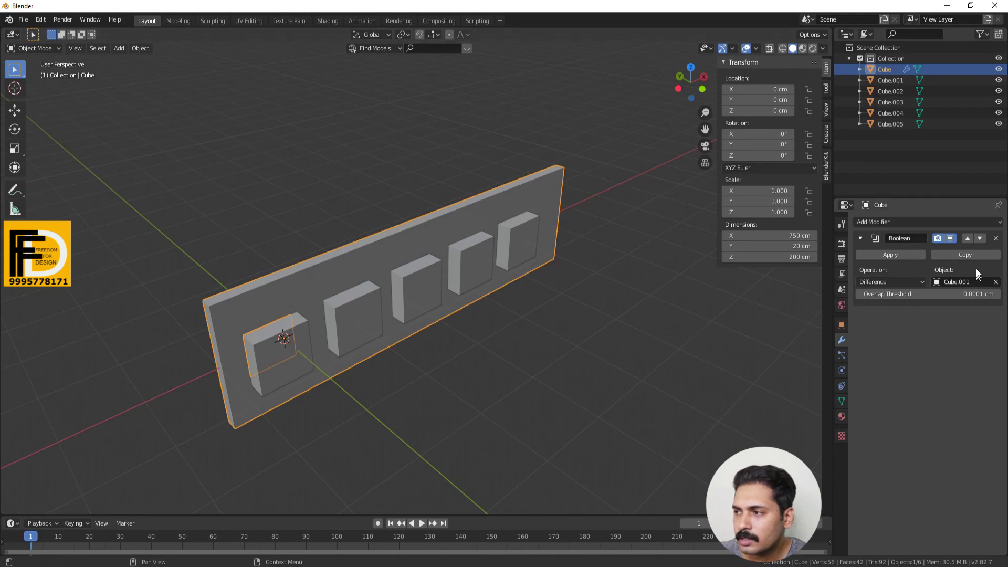
pyautogui.click(965, 254)
pyautogui.click(994, 362)
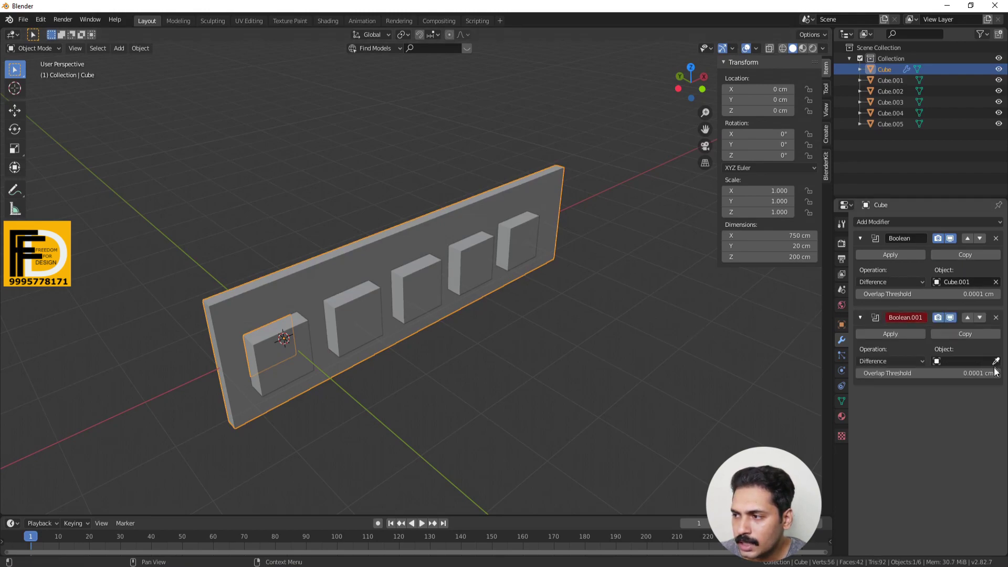
pyautogui.click(996, 361)
pyautogui.click(357, 294)
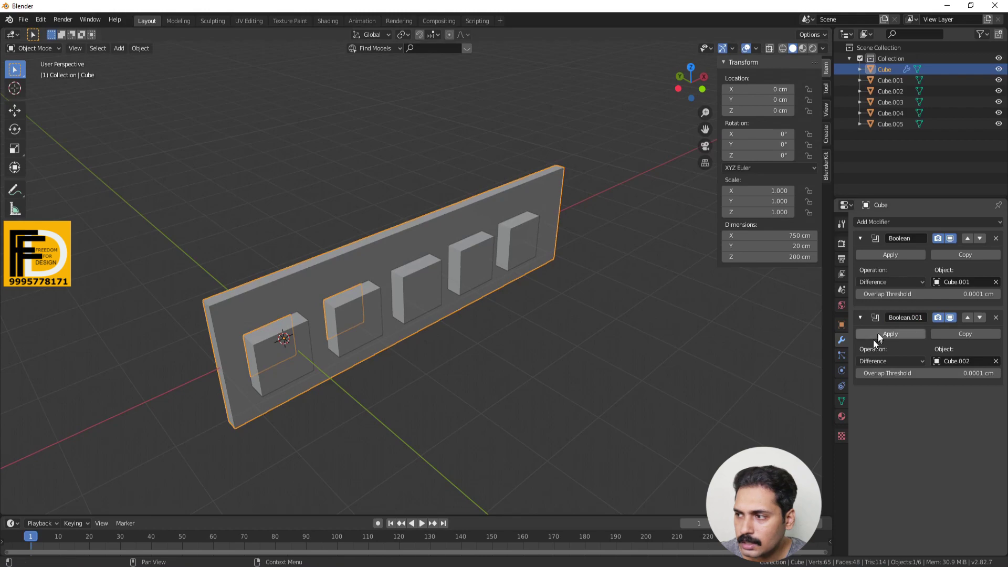
# Copy the second Boolean modifier and replace the copy's object with the third cutting cube, Cube.003.
pyautogui.click(954, 334)
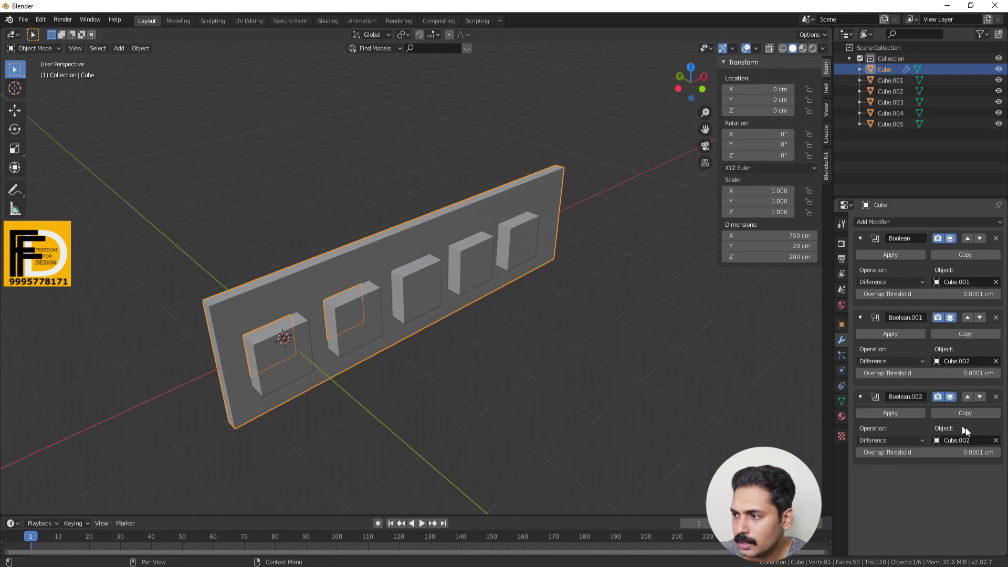
pyautogui.click(996, 440)
pyautogui.click(996, 440)
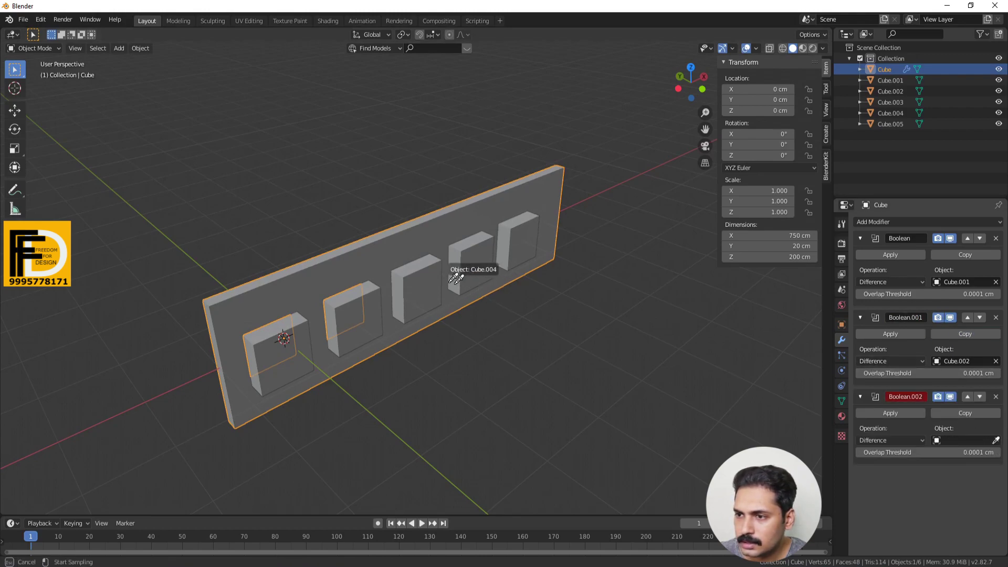
pyautogui.click(435, 292)
# Copy the third Boolean modifier and replace the copy's object with the fourth cutting cube, Cube.004.
pyautogui.click(972, 413)
pyautogui.scroll(-3, 818, 390)
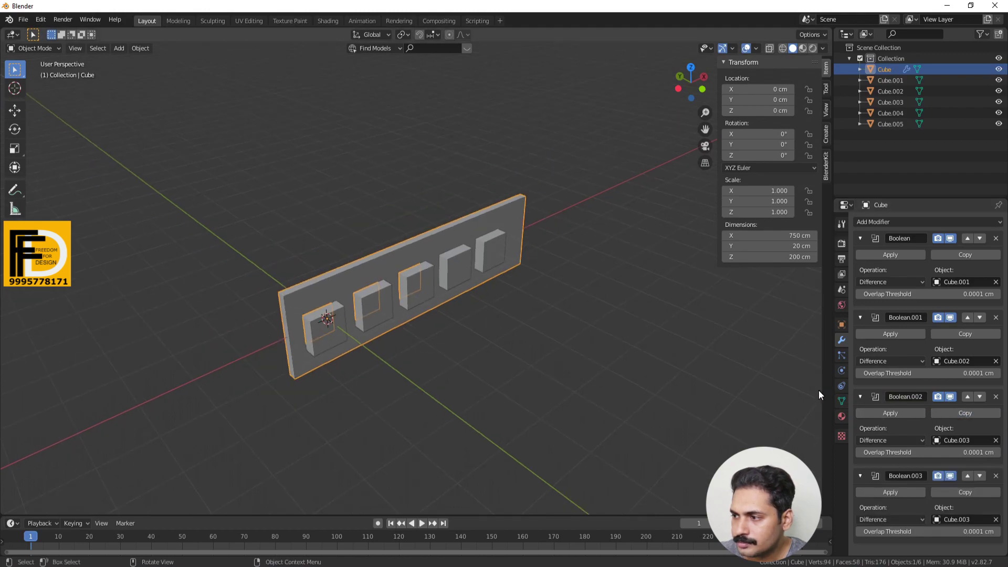
pyautogui.click(996, 519)
pyautogui.click(996, 519)
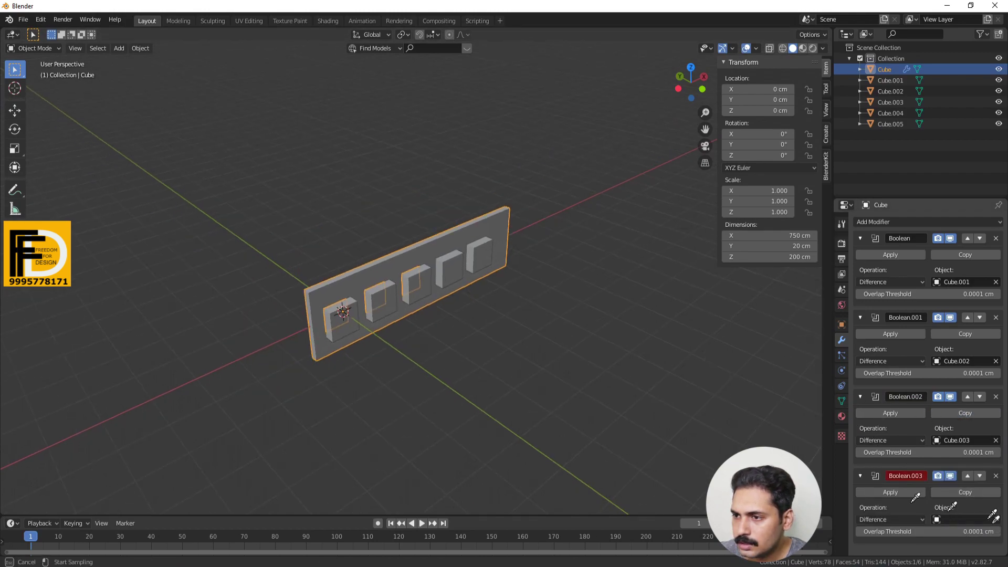
pyautogui.click(452, 273)
pyautogui.scroll(-1, 785, 379)
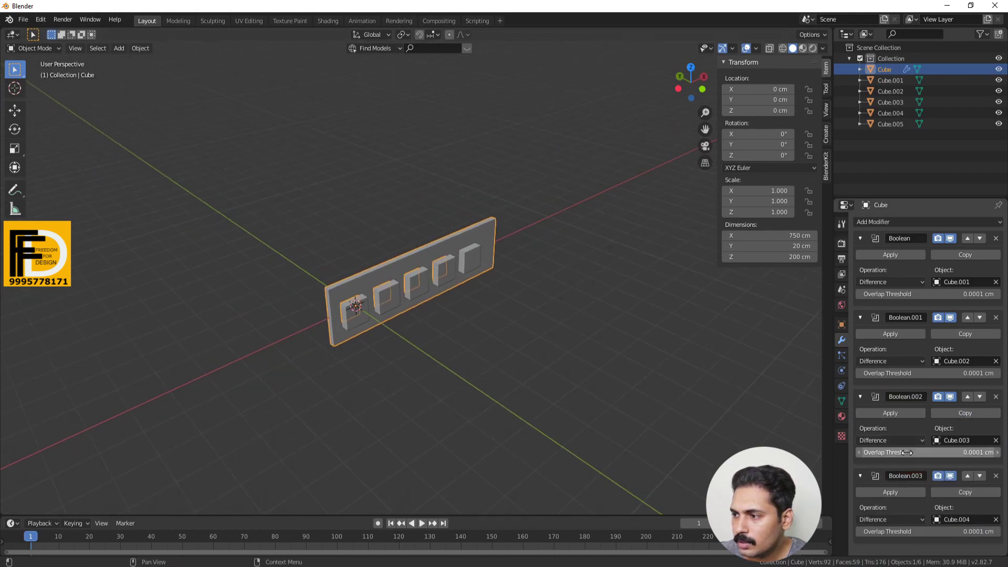
# Copy the fourth Boolean modifier and replace the copy's object with the fifth cutting cube, Cube.005.
pyautogui.click(951, 491)
pyautogui.scroll(-3, 939, 474)
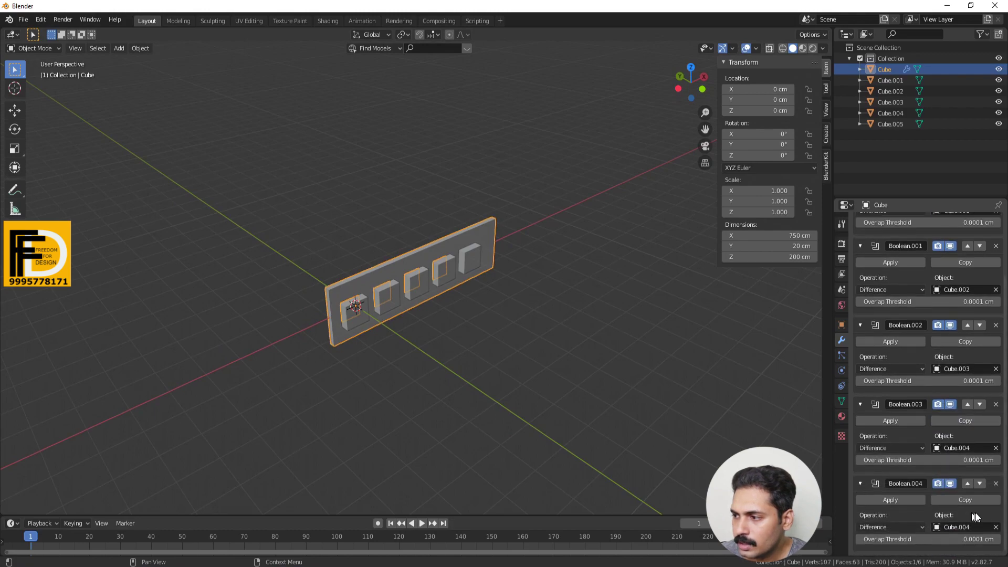
pyautogui.click(996, 527)
pyautogui.click(996, 527)
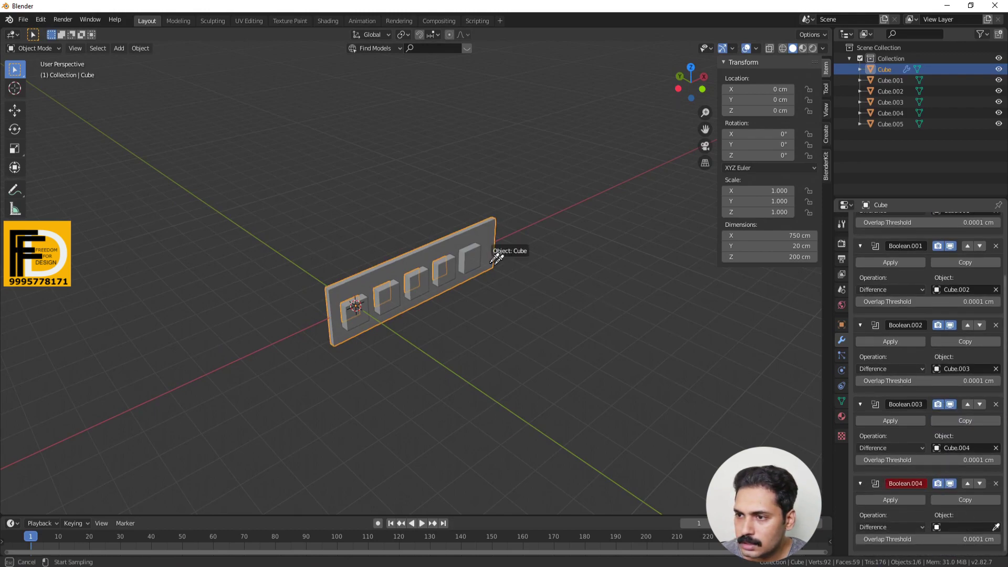
pyautogui.click(472, 261)
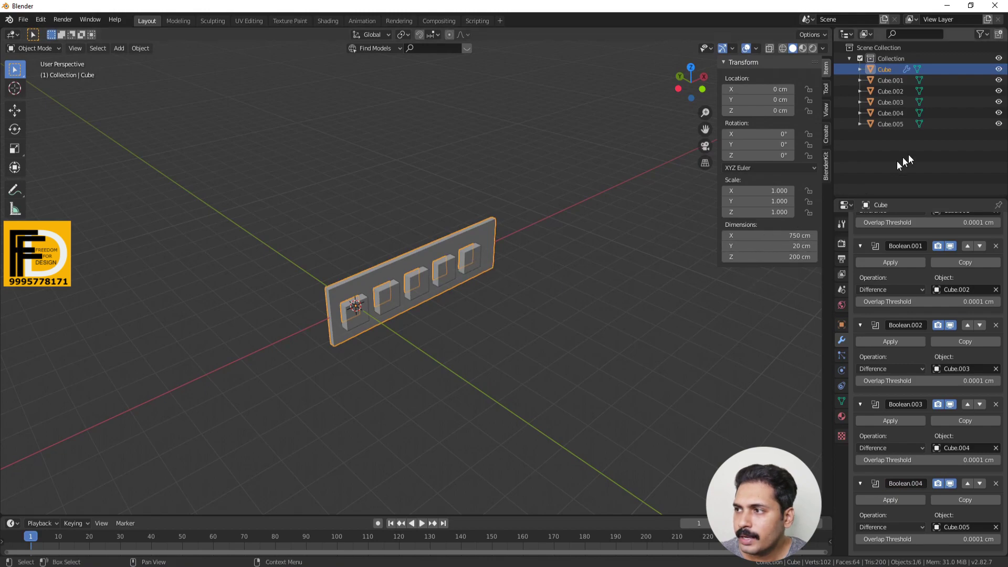
# Hide the cutting cubes Cube.001 to Cube.005 in the viewport, keeping the wall shown, to view the openings.
pyautogui.click(999, 69)
pyautogui.click(999, 80)
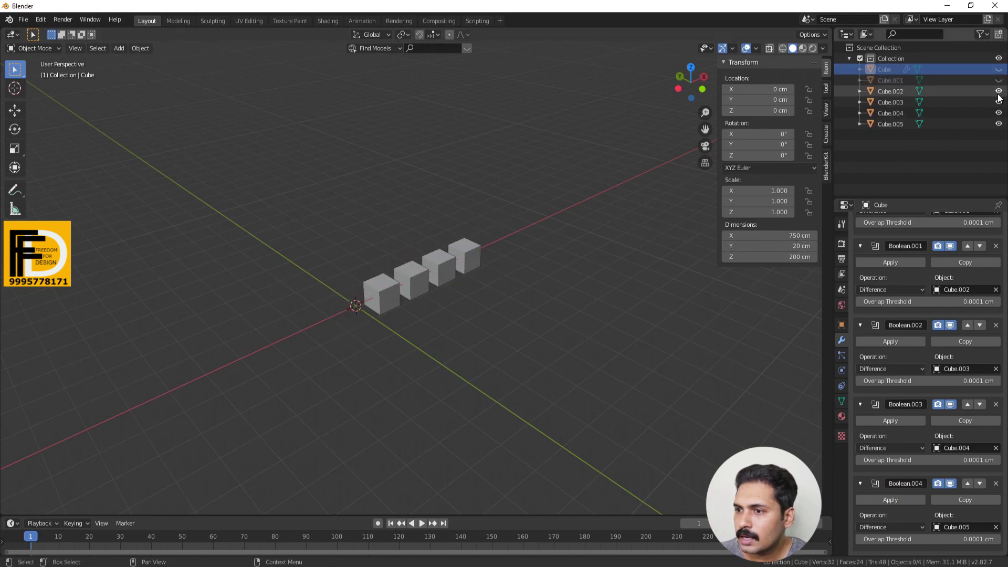
pyautogui.click(999, 69)
pyautogui.click(999, 91)
pyautogui.click(1000, 101)
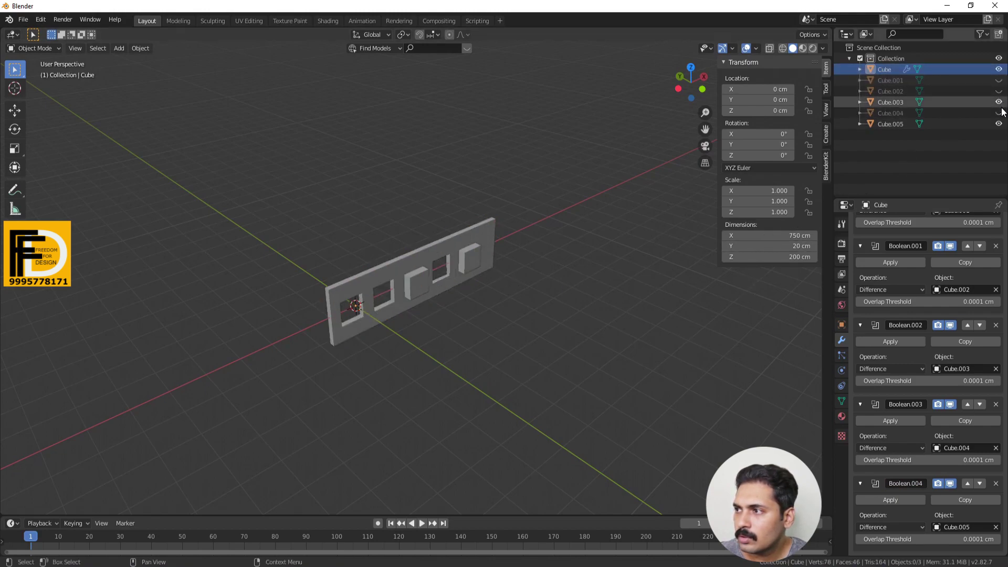
pyautogui.click(1000, 113)
pyautogui.click(999, 124)
pyautogui.scroll(5, 385, 323)
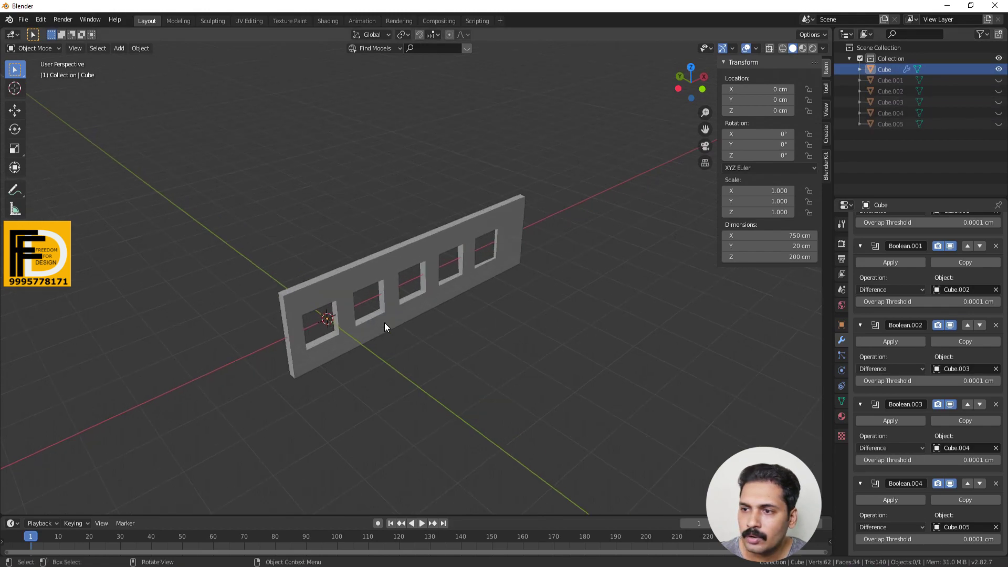
# Show all five cutting cubes, Cube.001 to Cube.005, in the viewport again.
pyautogui.click(1000, 124)
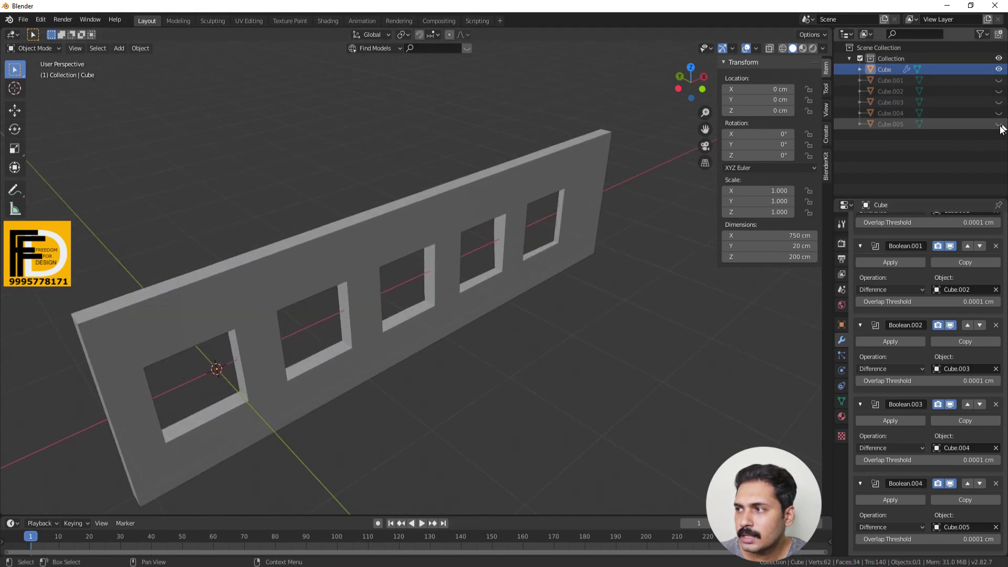
pyautogui.click(1000, 113)
pyautogui.click(1000, 102)
pyautogui.click(999, 91)
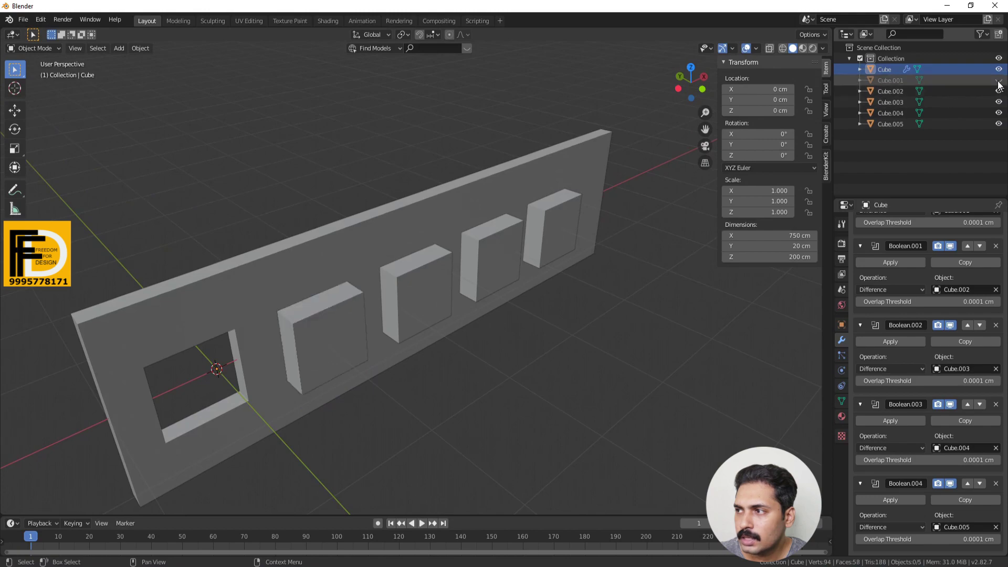
pyautogui.click(1000, 80)
pyautogui.scroll(-3, 474, 260)
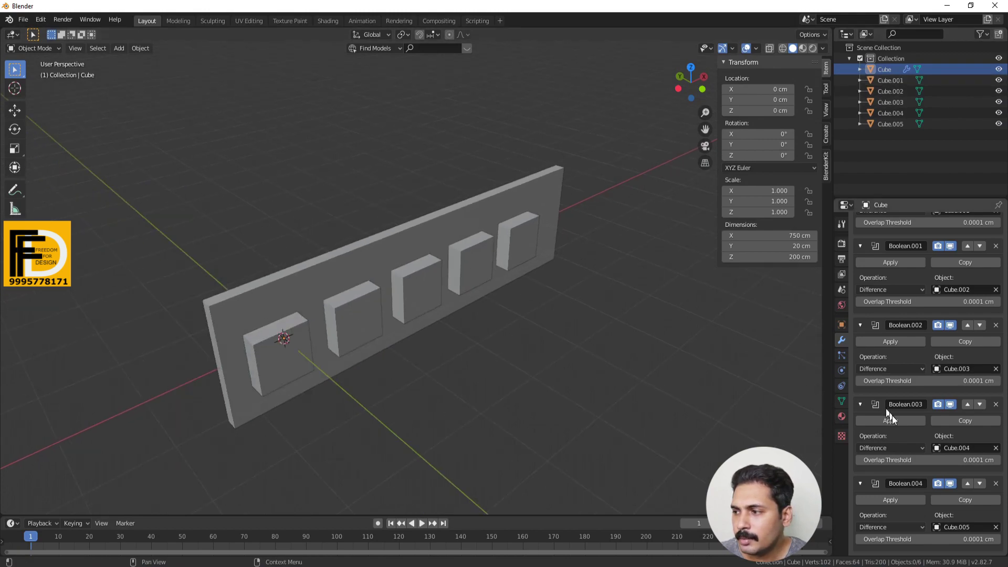
# Remove the four copied Boolean modifiers, Boolean.001 to Boolean.004, from the wall, keeping only the first one.
pyautogui.click(995, 528)
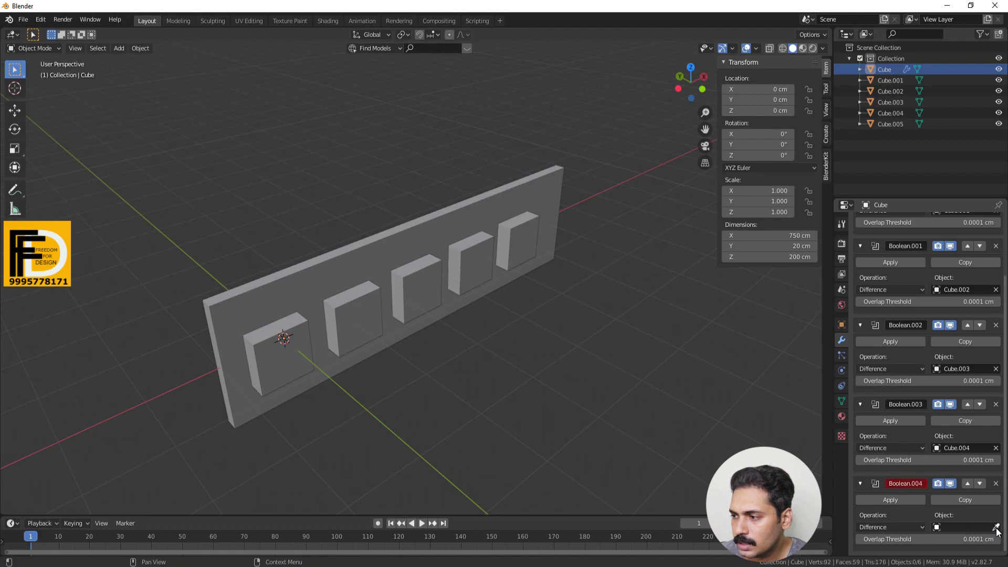
pyautogui.click(996, 483)
pyautogui.click(995, 478)
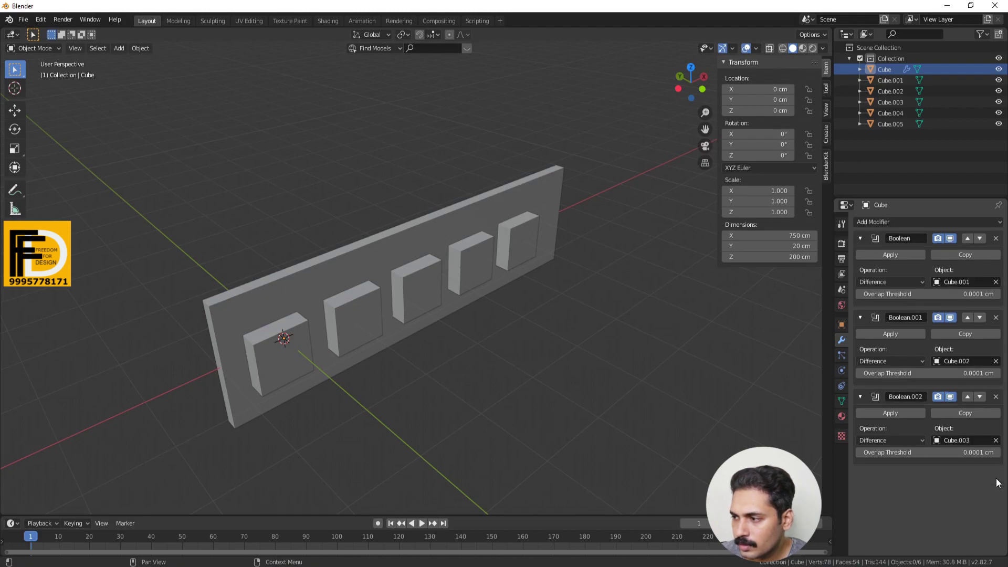
pyautogui.click(995, 441)
pyautogui.click(995, 397)
pyautogui.click(995, 361)
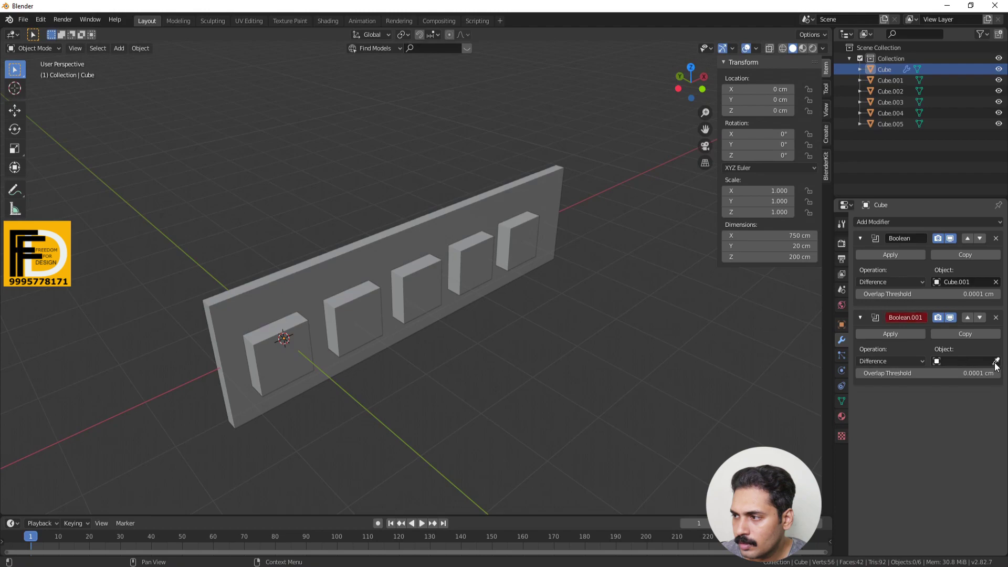
pyautogui.click(996, 317)
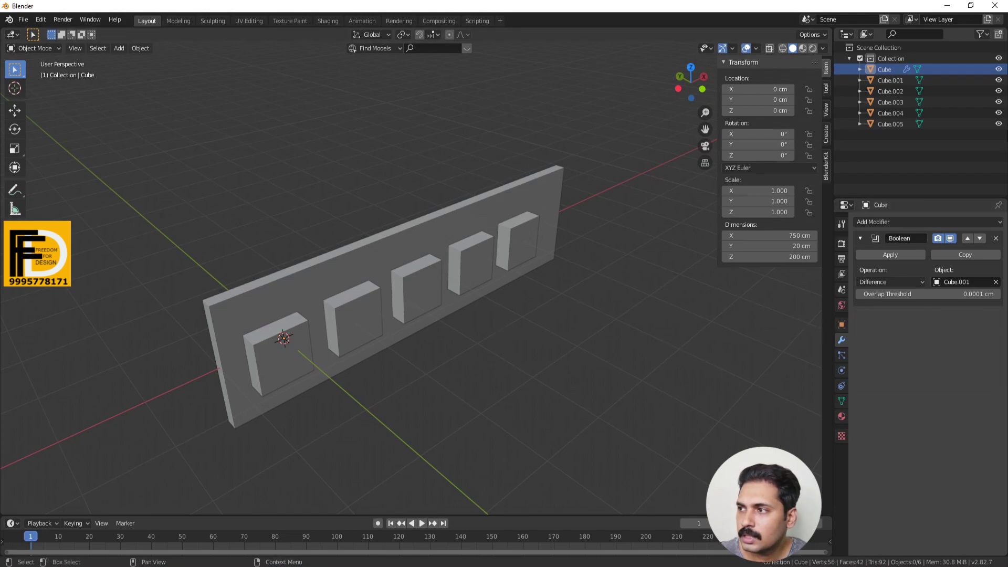
# Hide cutting cubes Cube.001 to Cube.005 in the viewport to view the wall with only the first Boolean.
pyautogui.click(999, 124)
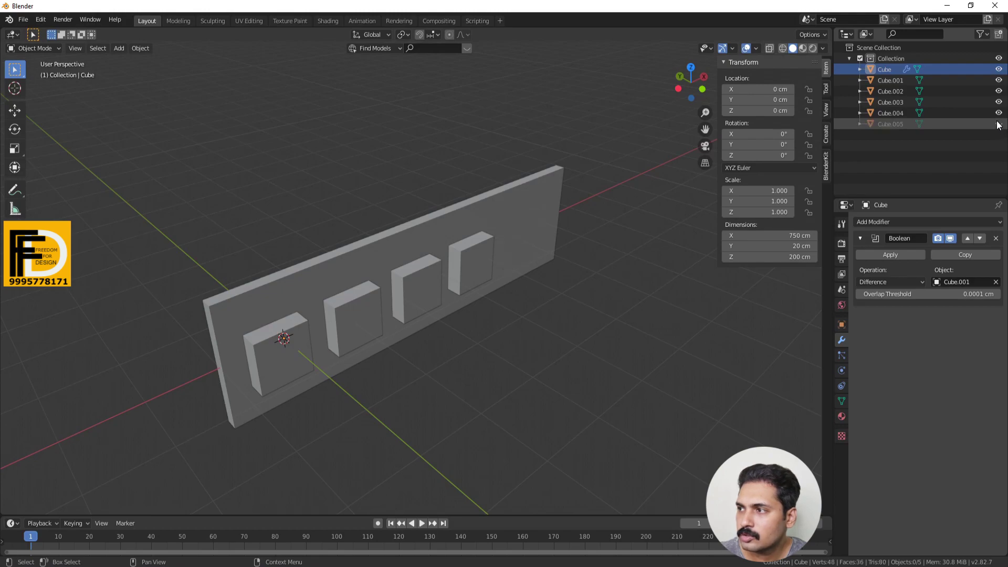
pyautogui.click(998, 113)
pyautogui.click(998, 102)
pyautogui.click(999, 91)
pyautogui.click(998, 80)
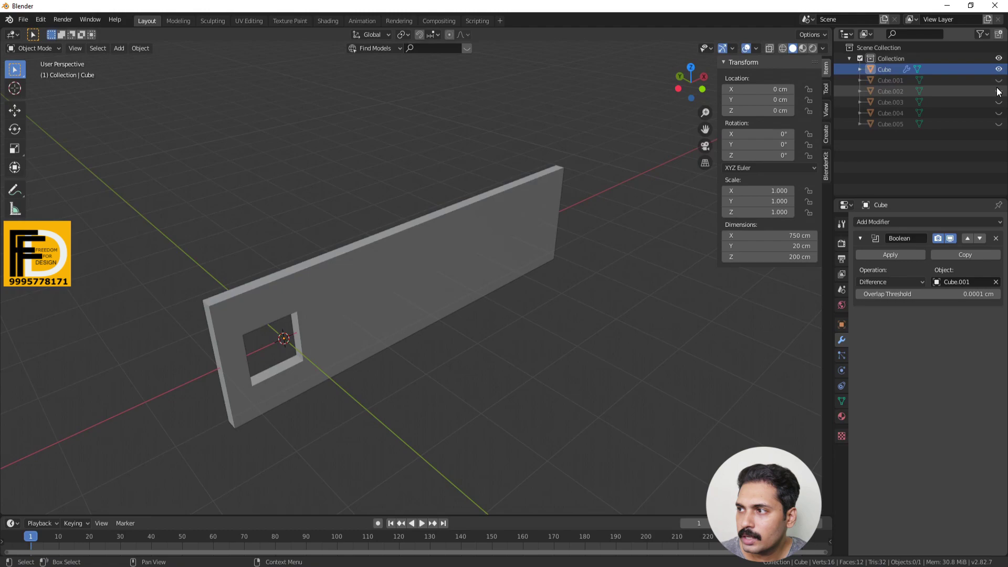
# Make all five cutting cubes visible in the viewport again.
pyautogui.click(999, 91)
pyautogui.click(999, 101)
pyautogui.click(999, 113)
pyautogui.click(998, 124)
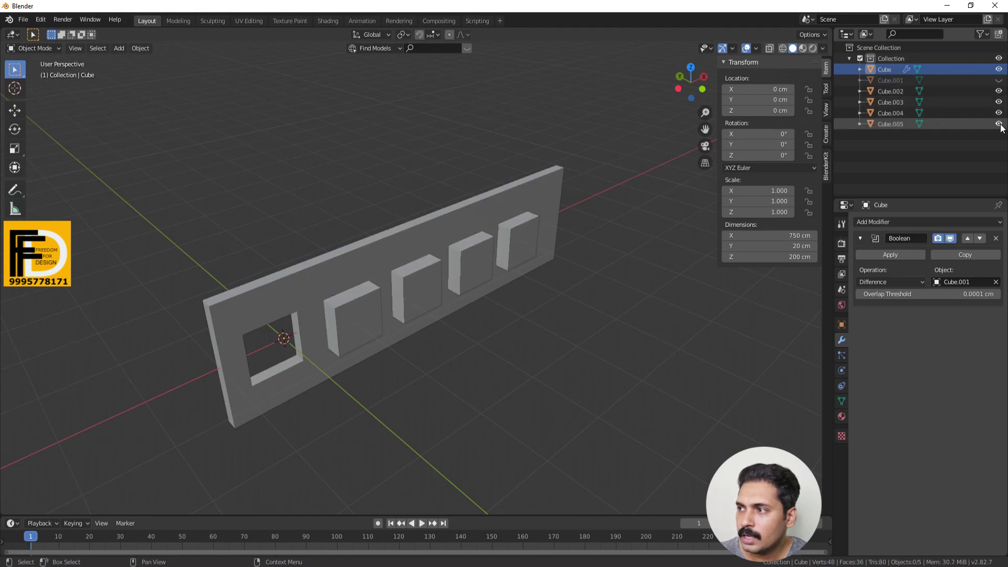
pyautogui.click(998, 80)
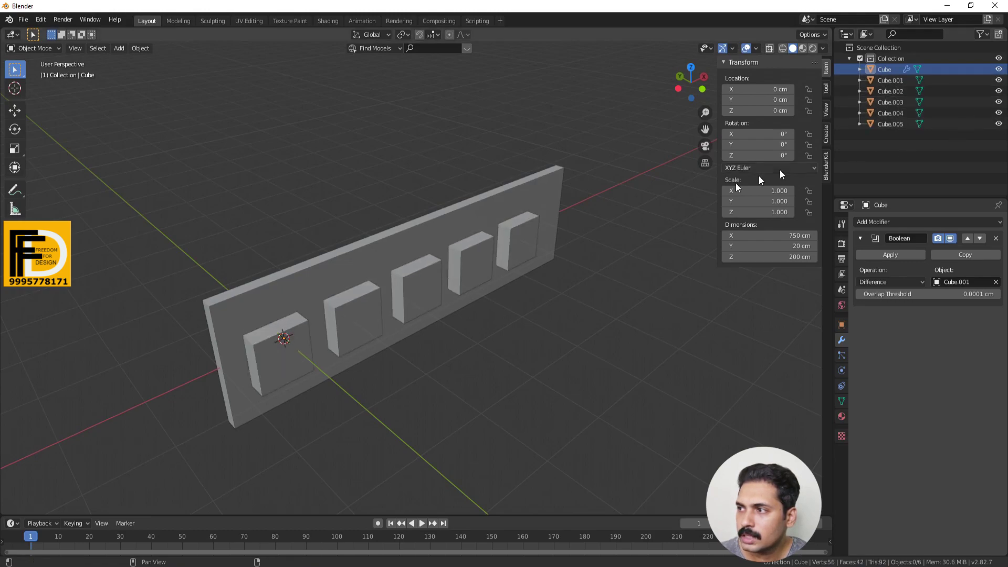
# Join the five cutting cubes, Cube.001 to Cube.005, into a single object and deselect it.
pyautogui.click(282, 368)
pyautogui.keyDown('shift'); pyautogui.click(352, 336); pyautogui.keyUp('shift')
pyautogui.keyDown('shift'); pyautogui.click(428, 291); pyautogui.keyUp('shift')
pyautogui.keyDown('shift'); pyautogui.click(475, 269); pyautogui.keyUp('shift')
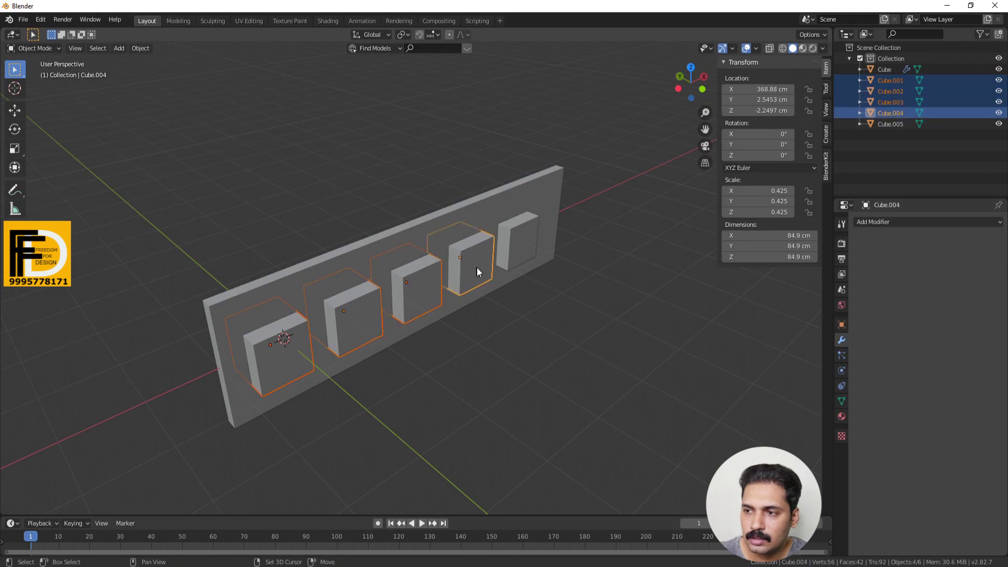
pyautogui.keyDown('shift'); pyautogui.click(513, 245); pyautogui.keyUp('shift')
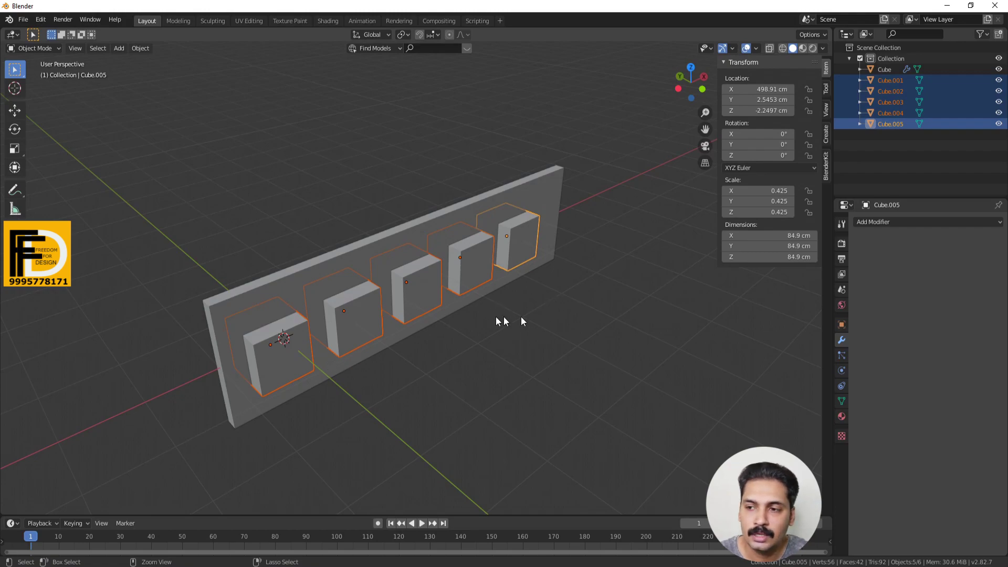
pyautogui.hotkey('ctrl', 'j')
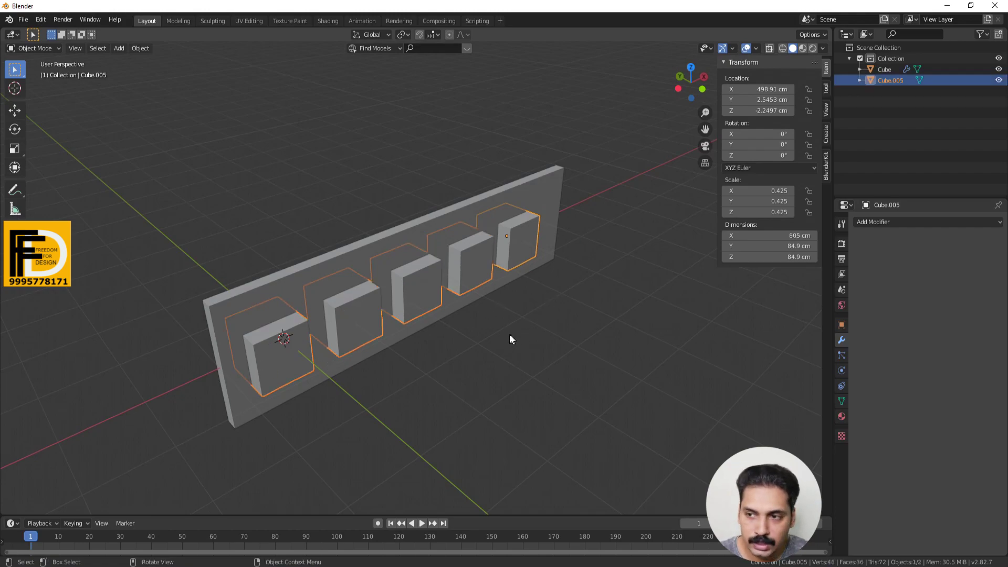
pyautogui.click(439, 359)
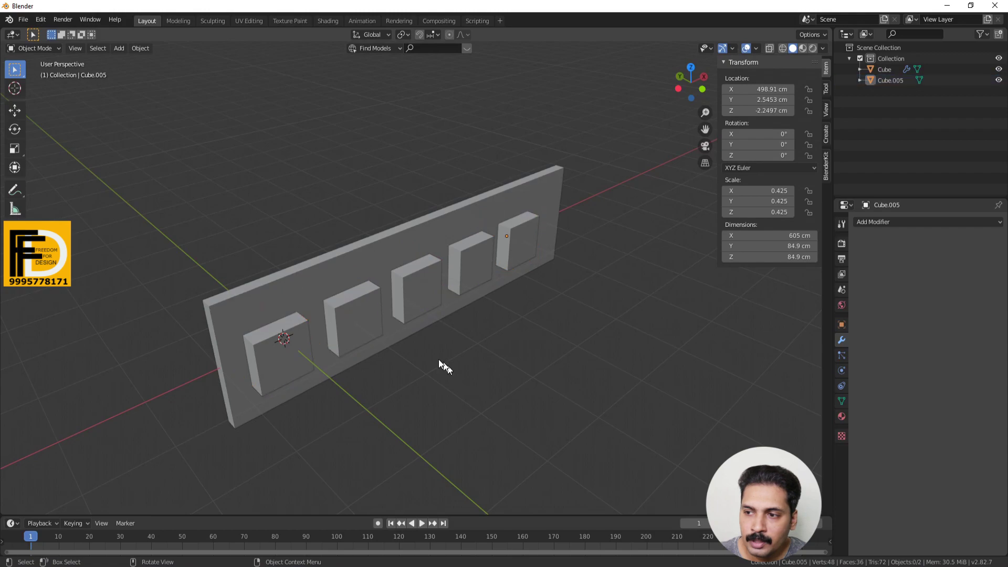
# Replace the object of the wall's Boolean Difference modifier with the joined cutting object, Cube.005.
pyautogui.click(415, 293)
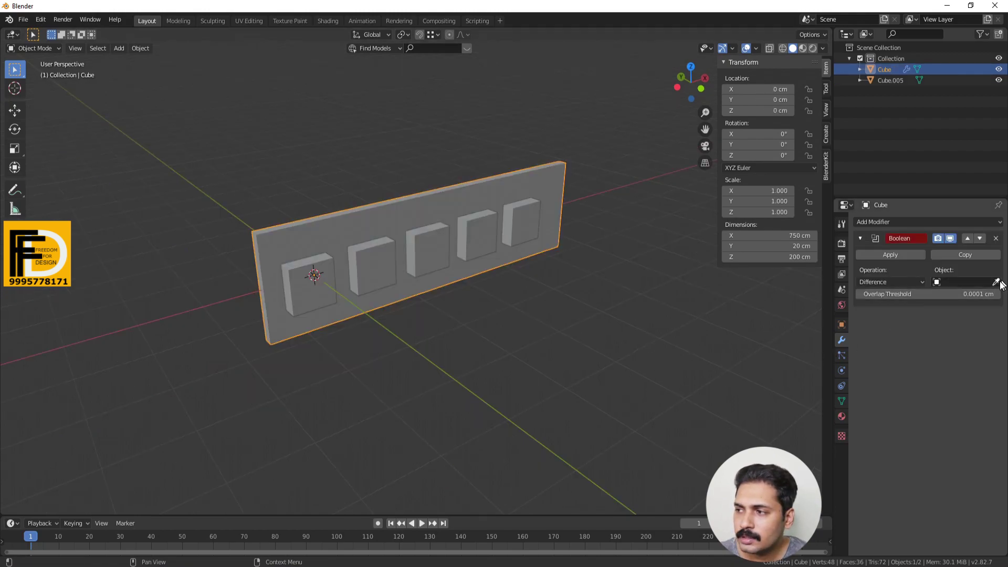
pyautogui.click(996, 285)
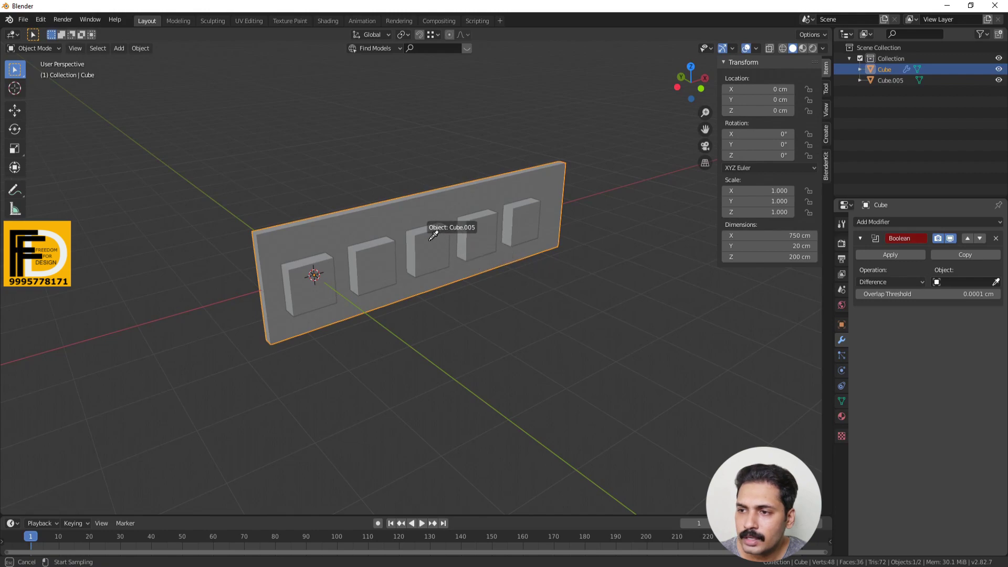
pyautogui.click(441, 226)
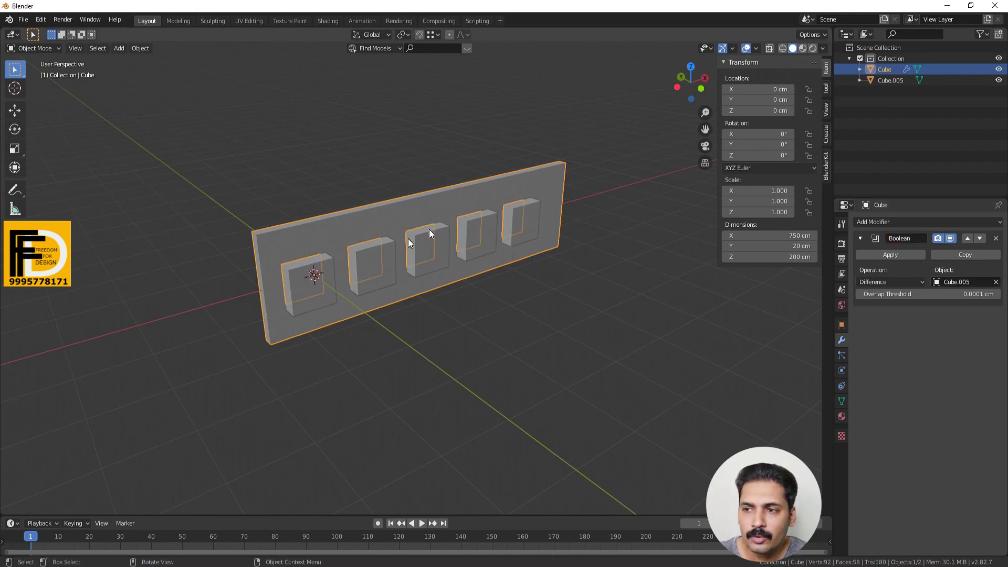
# Hide the joined cutting object in the viewport and view the wall's openings from different angles.
pyautogui.moveTo(493, 303); pyautogui.dragTo(415, 315, button='middle')
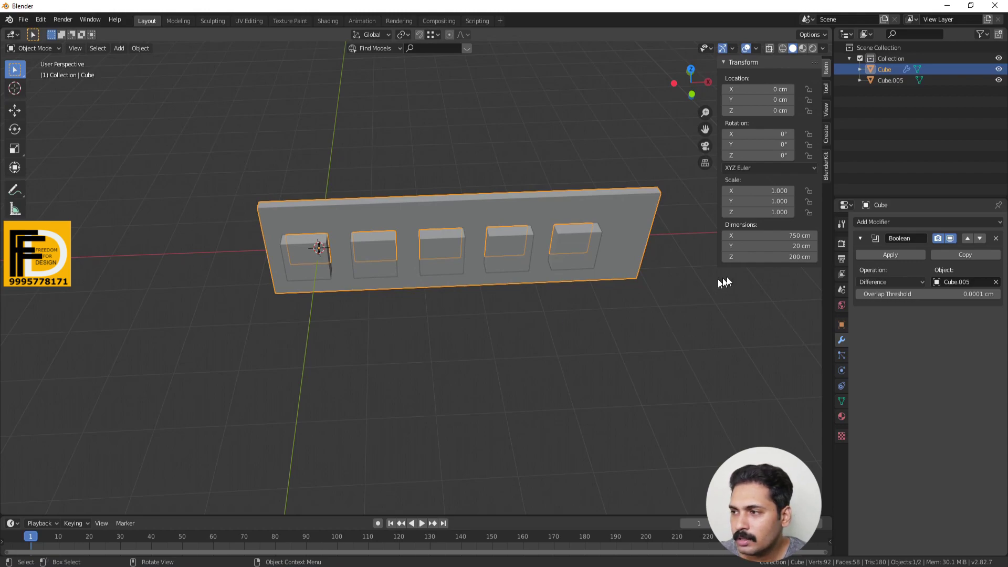
pyautogui.click(998, 80)
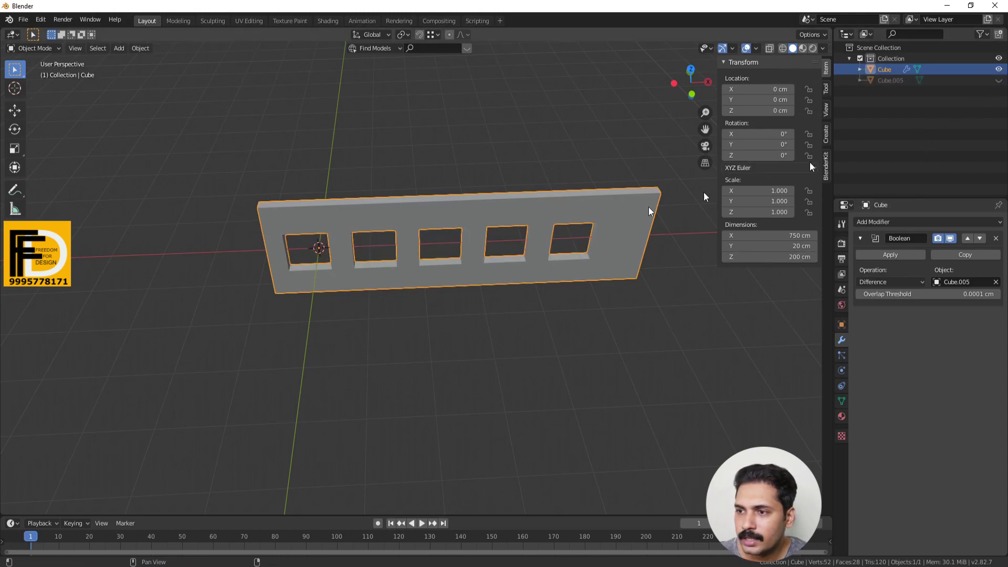
pyautogui.moveTo(565, 287); pyautogui.dragTo(612, 285, button='middle')
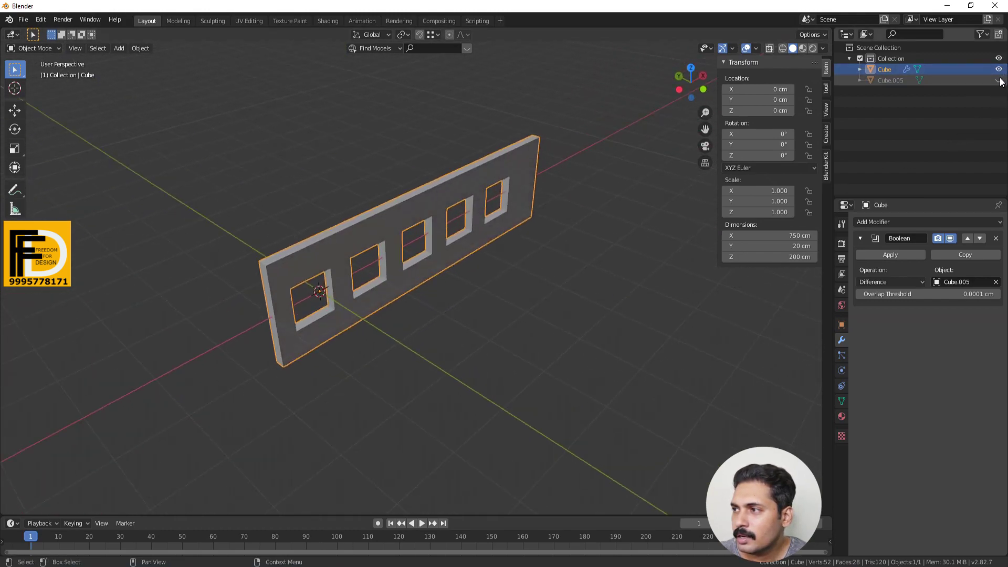
# Apply the wall's Boolean modifier to make the openings permanent.
pyautogui.click(873, 259)
pyautogui.click(506, 295)
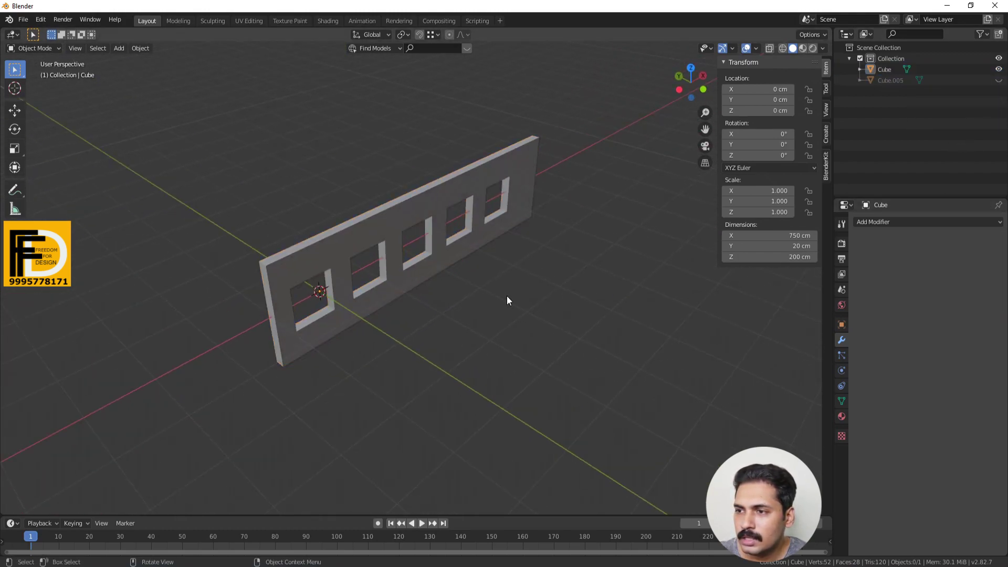
pyautogui.press('a')
# Show the joined cutting object, Cube.005, again and delete it from the scene.
pyautogui.click(999, 80)
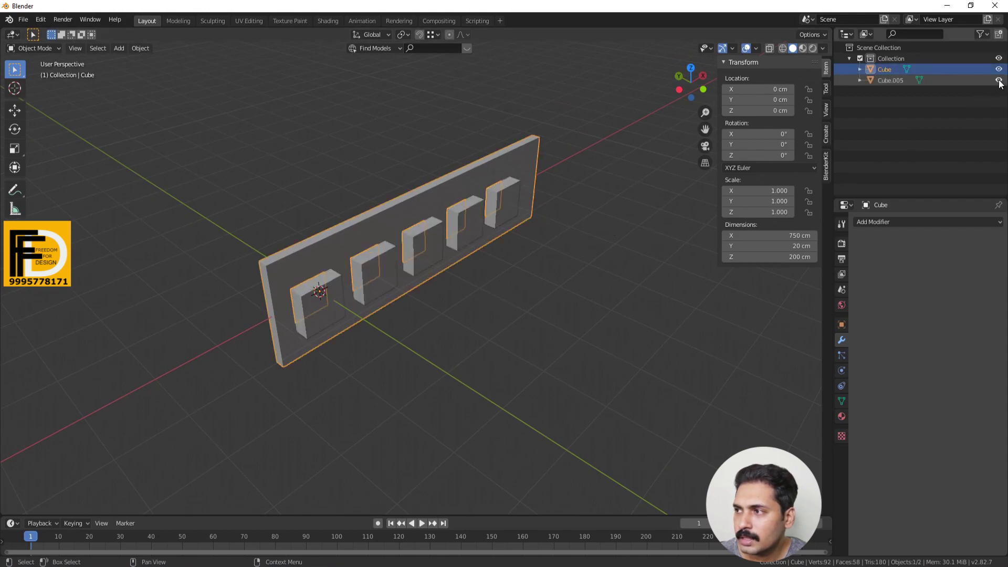
pyautogui.click(455, 339)
pyautogui.click(464, 242)
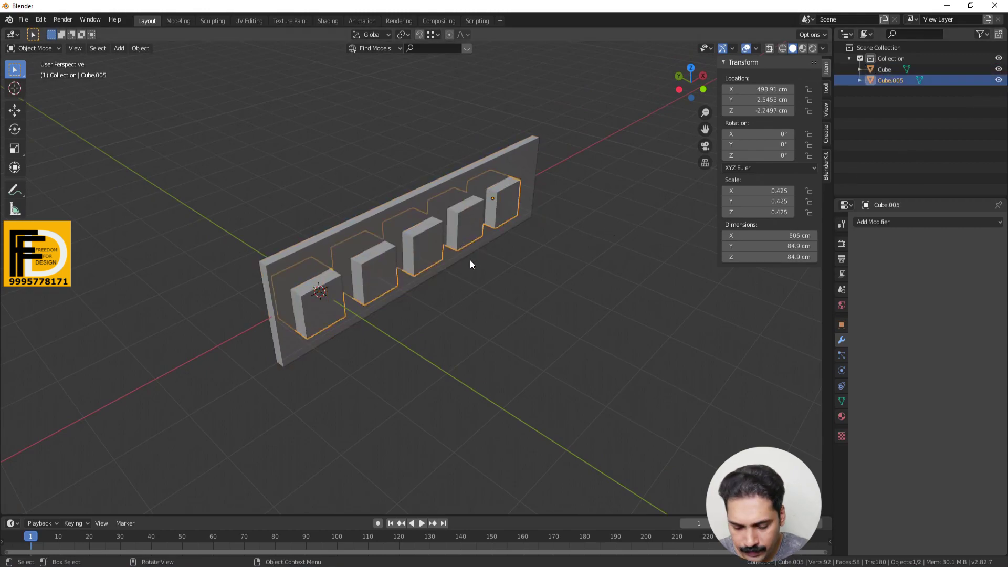
pyautogui.press('Delete')
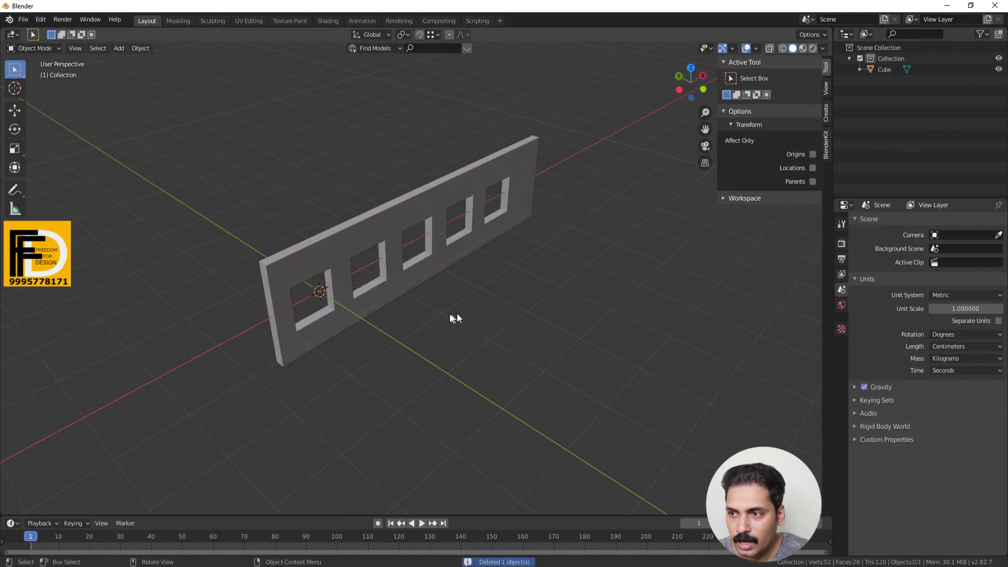
# Inspect the finished wall with its openings from several angles and delete it from the scene.
pyautogui.click(413, 208)
pyautogui.moveTo(370, 234); pyautogui.dragTo(299, 266, button='middle')
pyautogui.scroll(4, 273, 257)
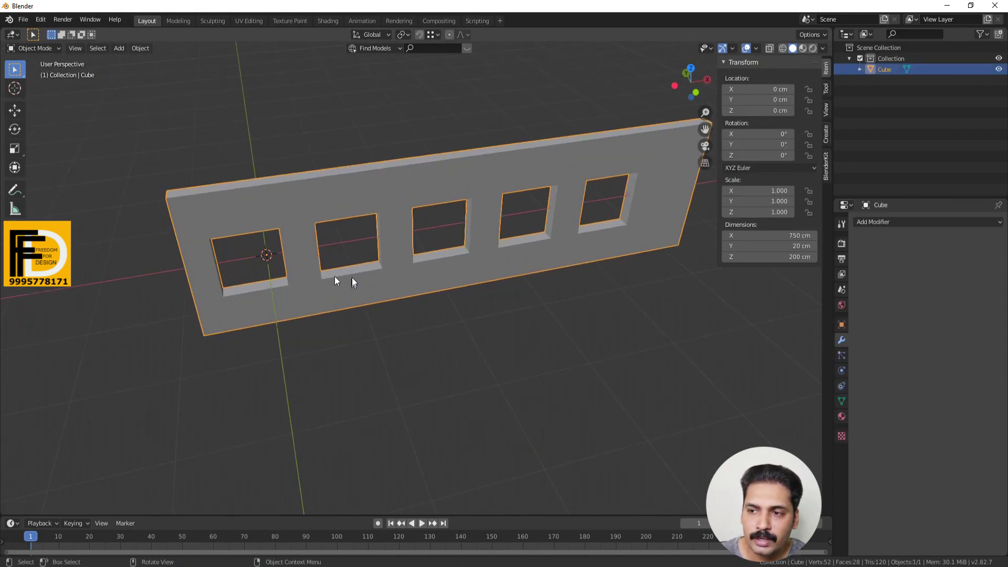
pyautogui.moveTo(337, 373); pyautogui.dragTo(372, 373, button='middle')
pyautogui.scroll(-3, 372, 372)
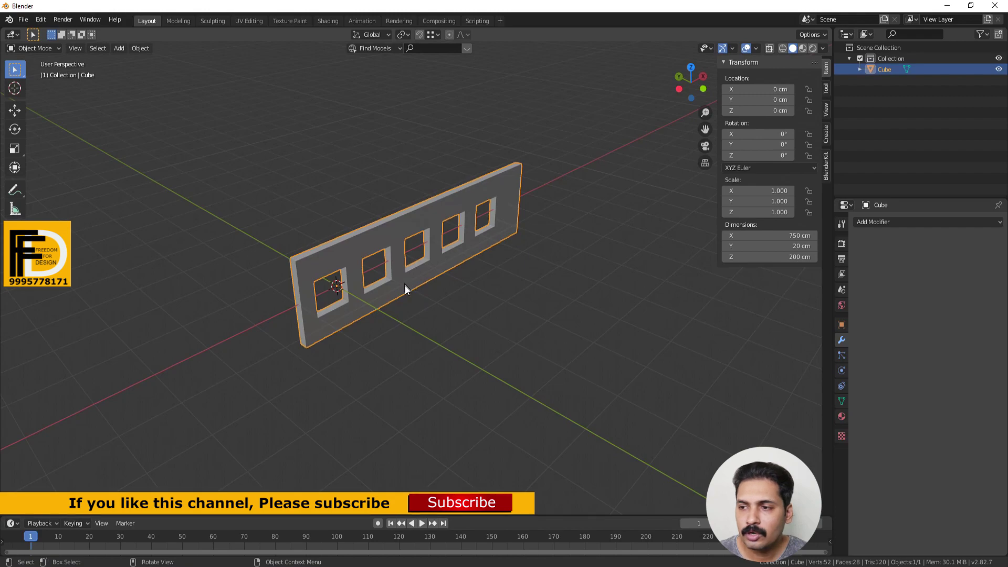
pyautogui.press('Delete')
# Add a new mesh cube and give it a Subdivision Surface modifier.
pyautogui.click(119, 48)
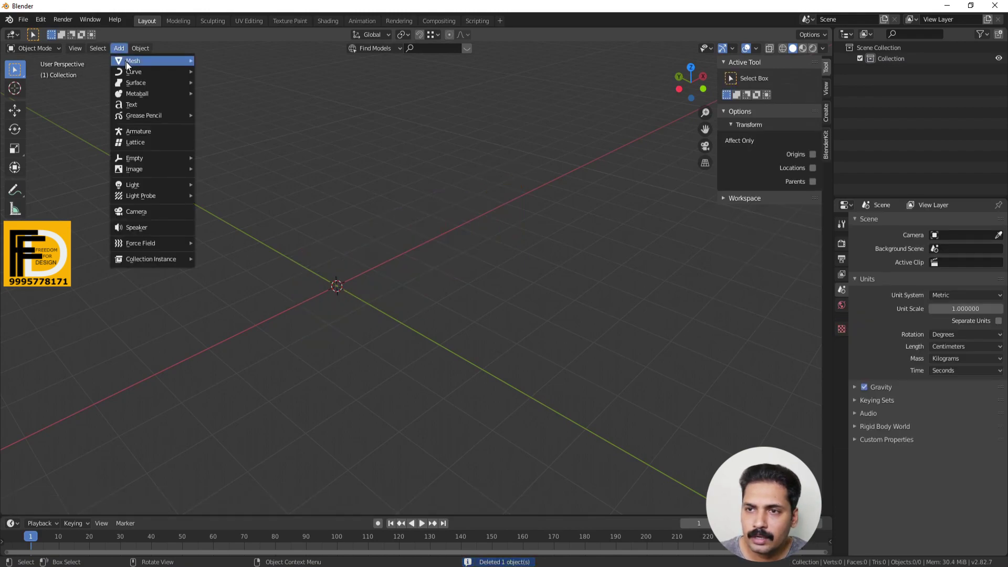
pyautogui.moveTo(131, 63)
pyautogui.click(217, 71)
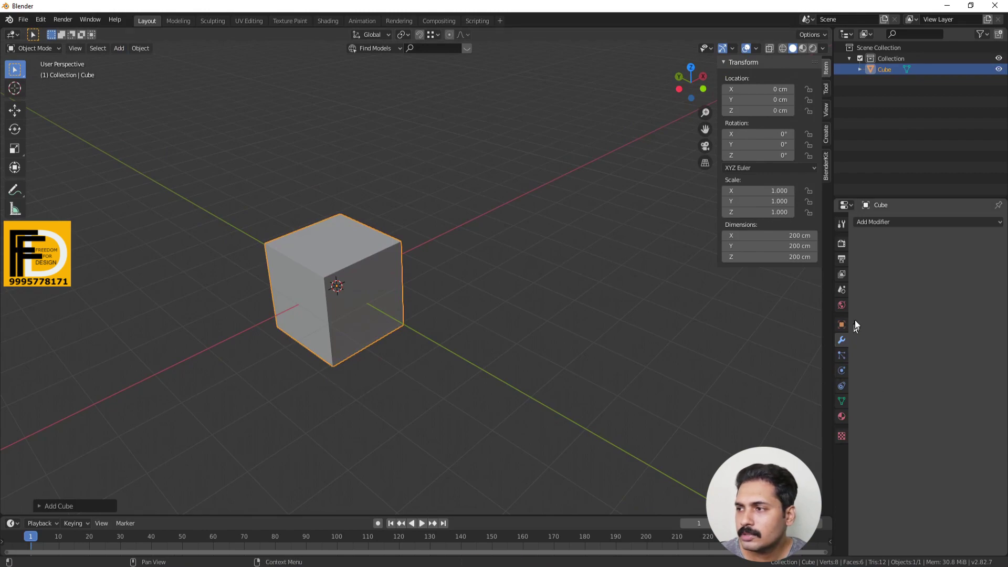
pyautogui.click(887, 221)
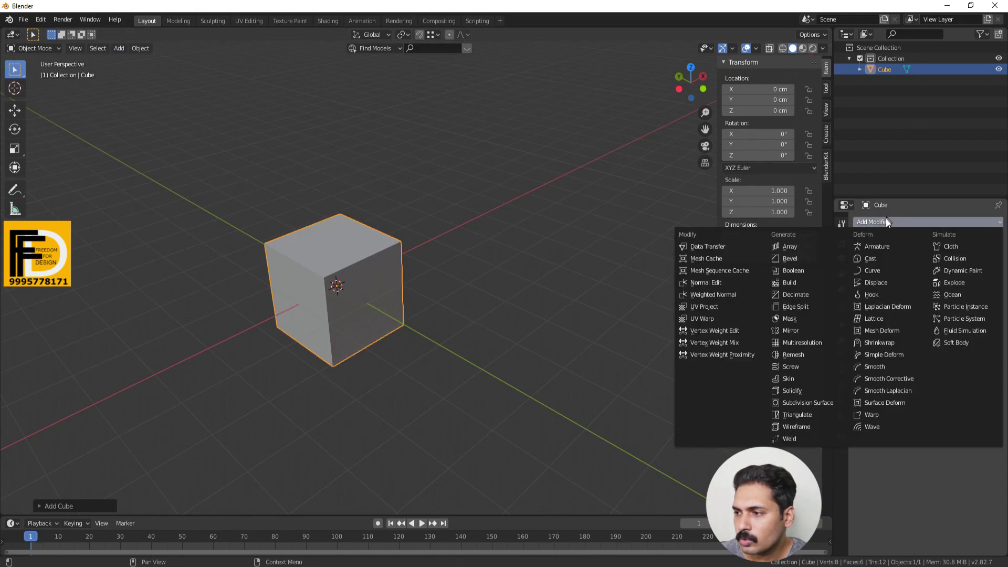
pyautogui.click(795, 401)
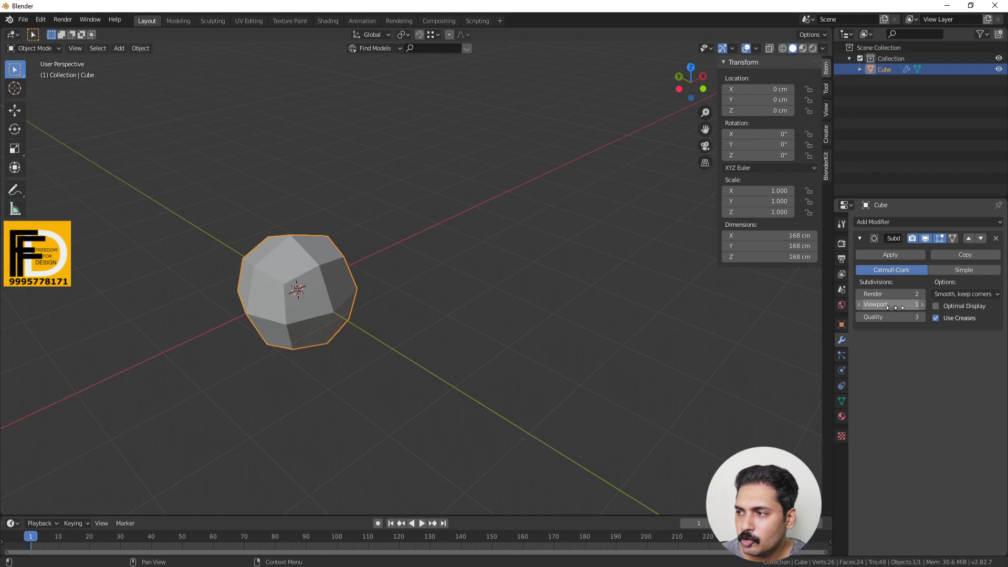
# Set the Subdivision Surface modifier's Viewport subdivisions to 6.
pyautogui.moveTo(891, 307); pyautogui.dragTo(920, 306)
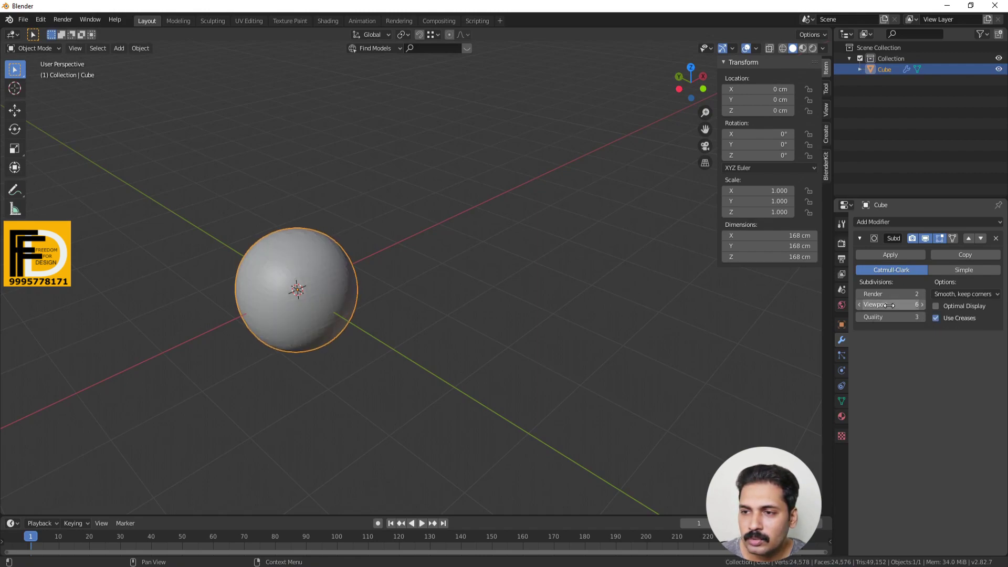
pyautogui.scroll(4, 271, 309)
pyautogui.keyDown('shift'); pyautogui.moveTo(373, 334); pyautogui.dragTo(524, 319, button='middle'); pyautogui.keyUp('shift')
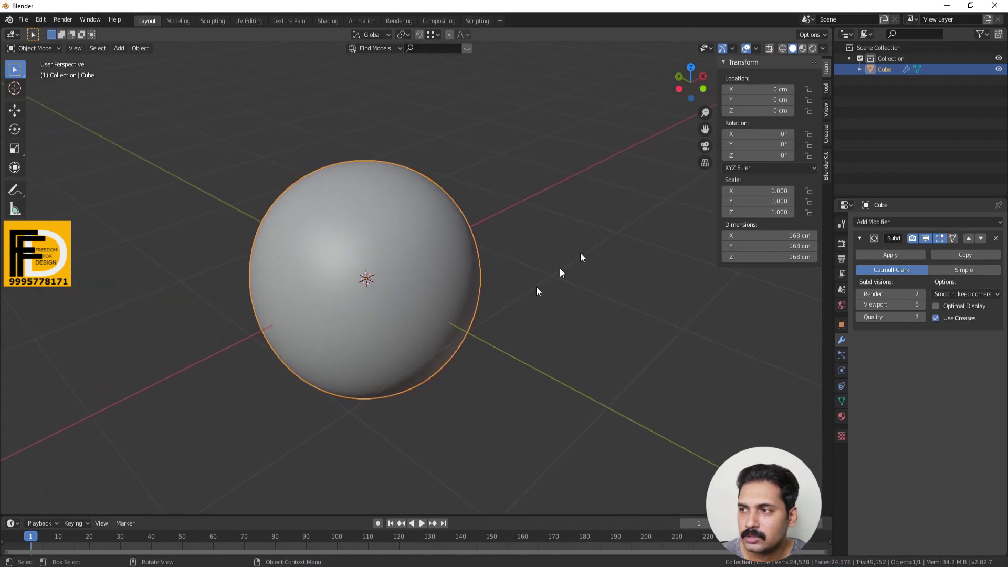
# Turn on the Wireframe geometry overlay and examine the mesh density of the subdivided cube.
pyautogui.click(756, 48)
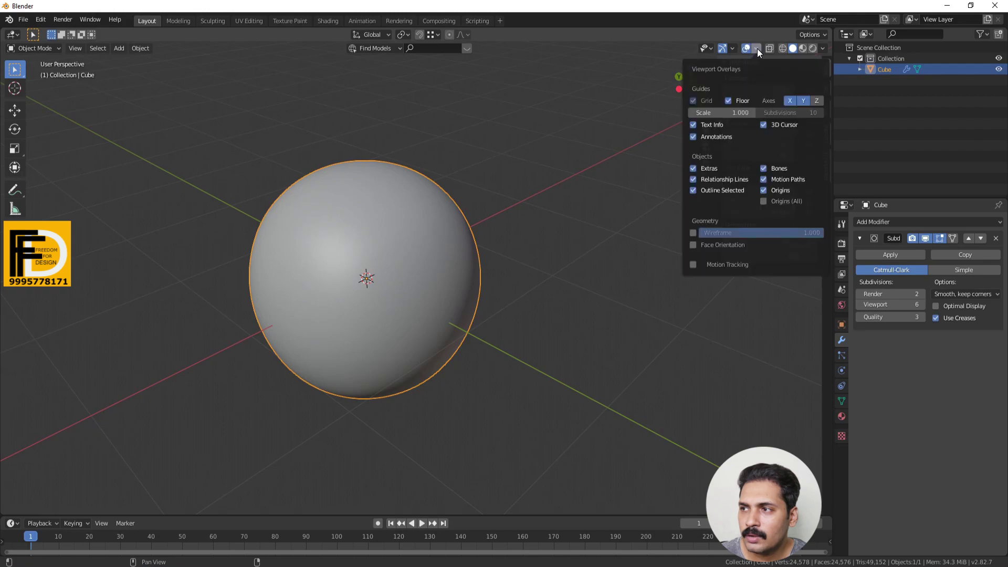
pyautogui.click(692, 233)
pyautogui.press('n')
pyautogui.scroll(4, 316, 272)
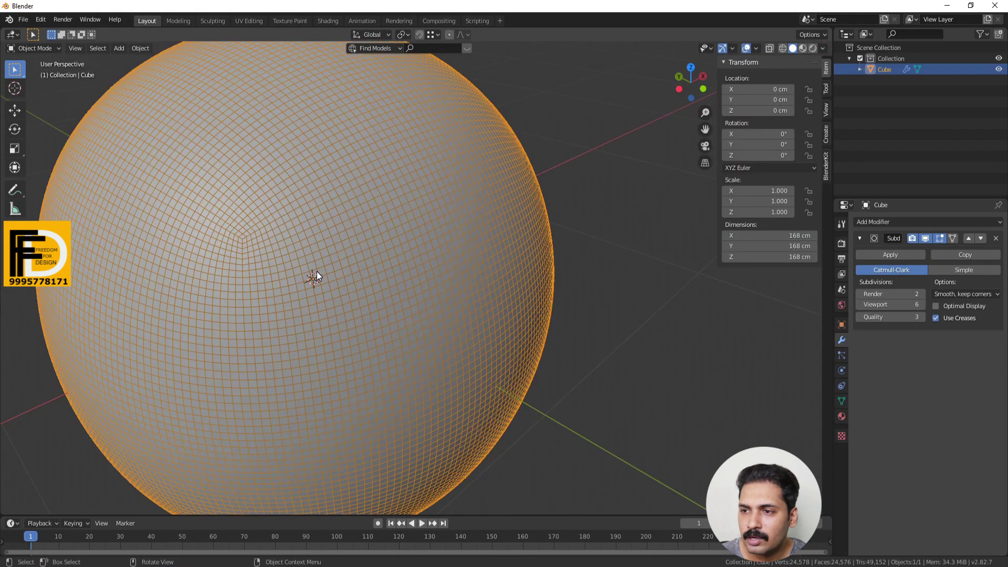
pyautogui.scroll(-4, 317, 272)
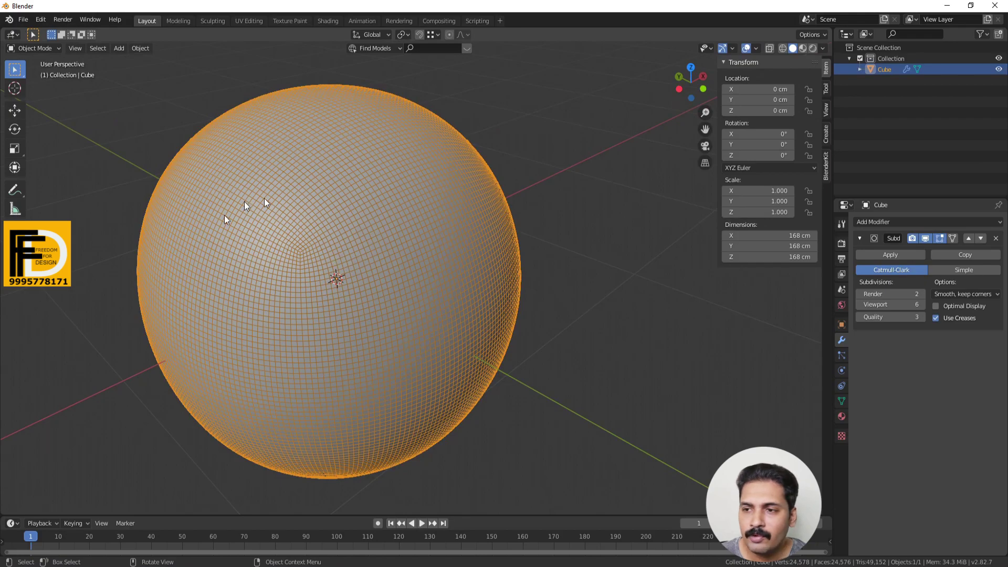
pyautogui.moveTo(893, 304)
pyautogui.mouseDown()
pyautogui.moveTo(869, 304)
pyautogui.moveTo(890, 304)
pyautogui.mouseUp()
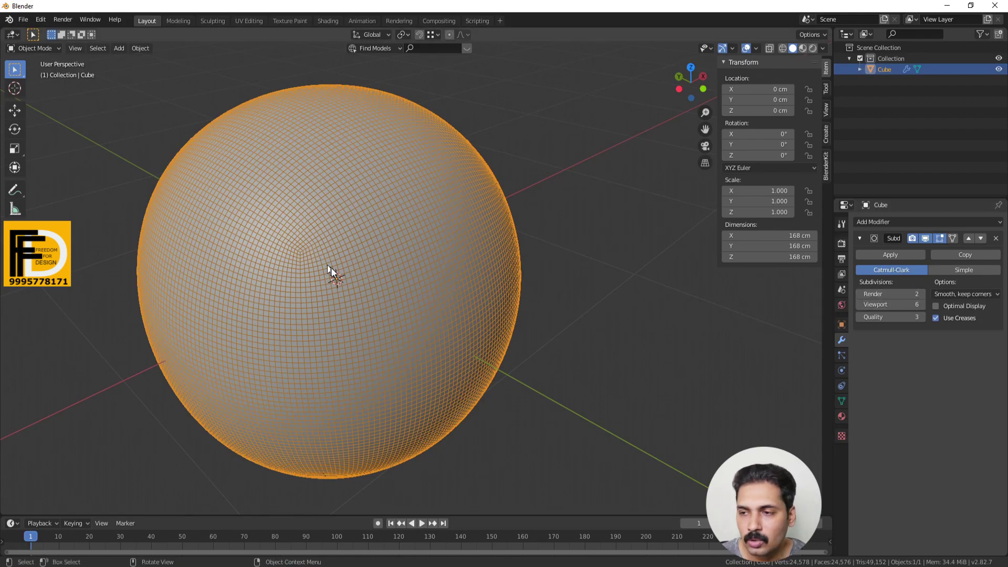
pyautogui.scroll(-4, 381, 303)
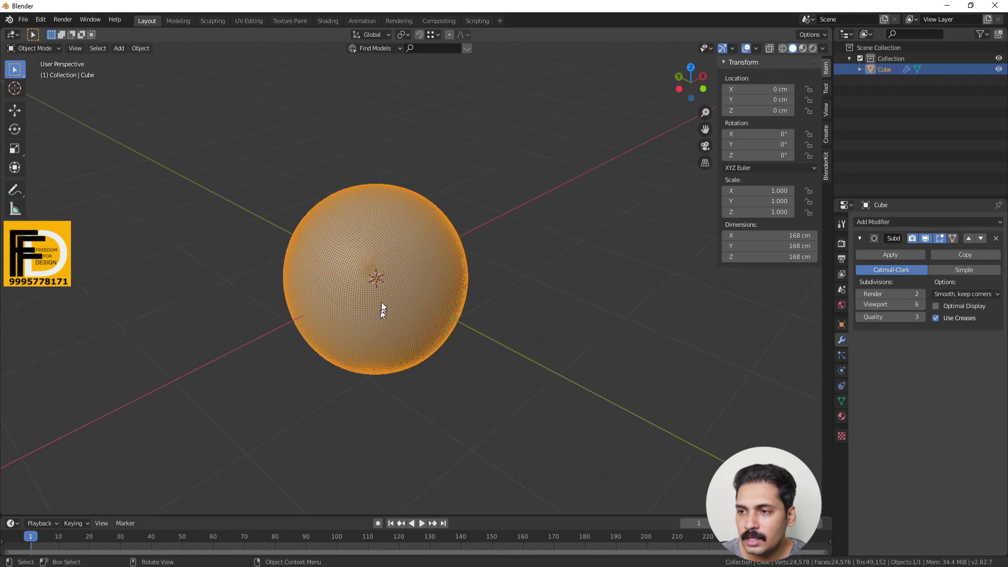
# Remove the Subdivision Surface modifier from the cube and deselect the cube.
pyautogui.click(995, 239)
pyautogui.hotkey('alt', 'a')
pyautogui.scroll(-5, 339, 357)
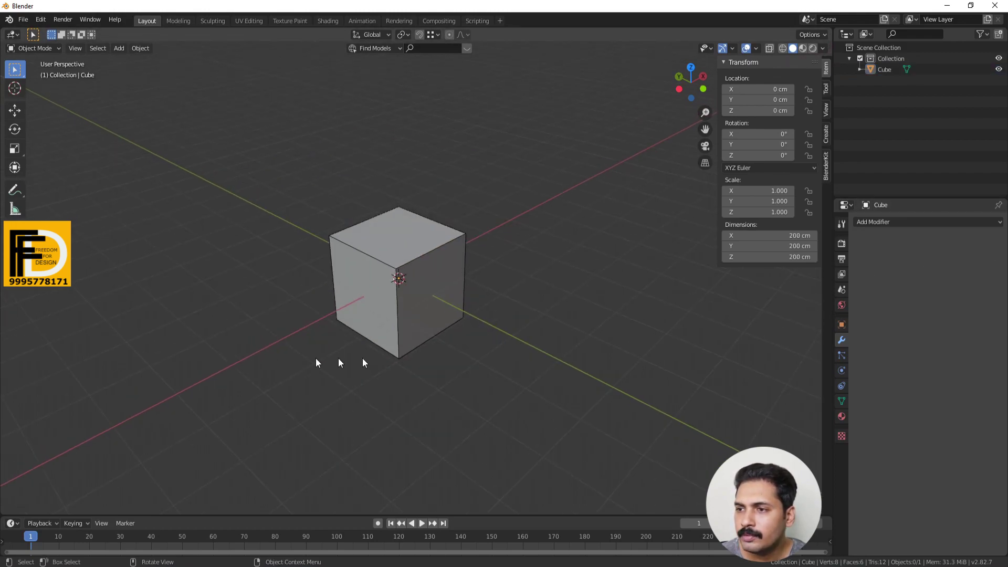
# Delete the cube's four bottom vertices in Edit Mode, keeping only its top face, and return to Object Mode.
pyautogui.click(384, 310)
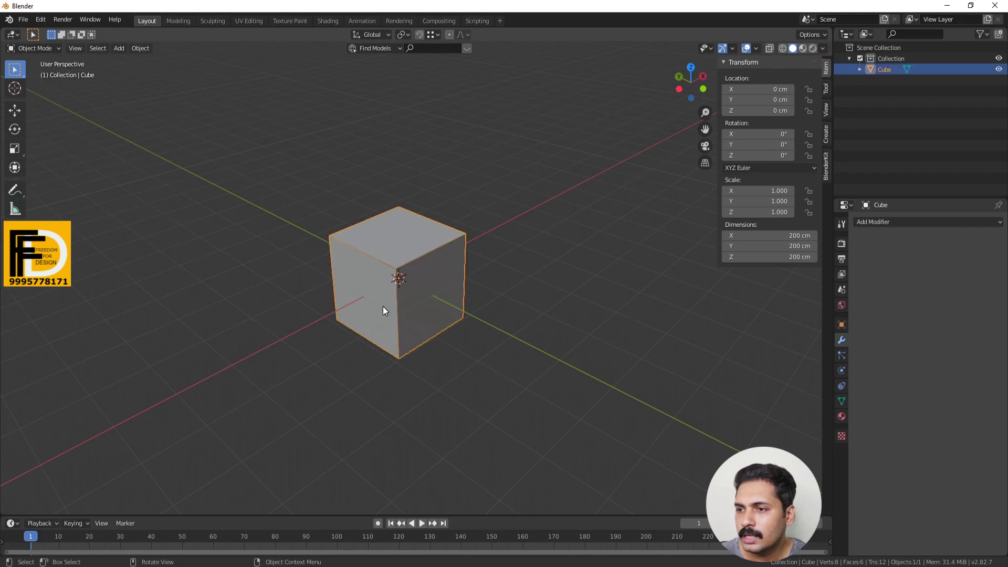
pyautogui.press('Tab')
pyautogui.moveTo(412, 338); pyautogui.dragTo(239, 235, button='middle')
pyautogui.moveTo(234, 232); pyautogui.dragTo(525, 402)
pyautogui.moveTo(590, 387); pyautogui.dragTo(459, 387, button='middle')
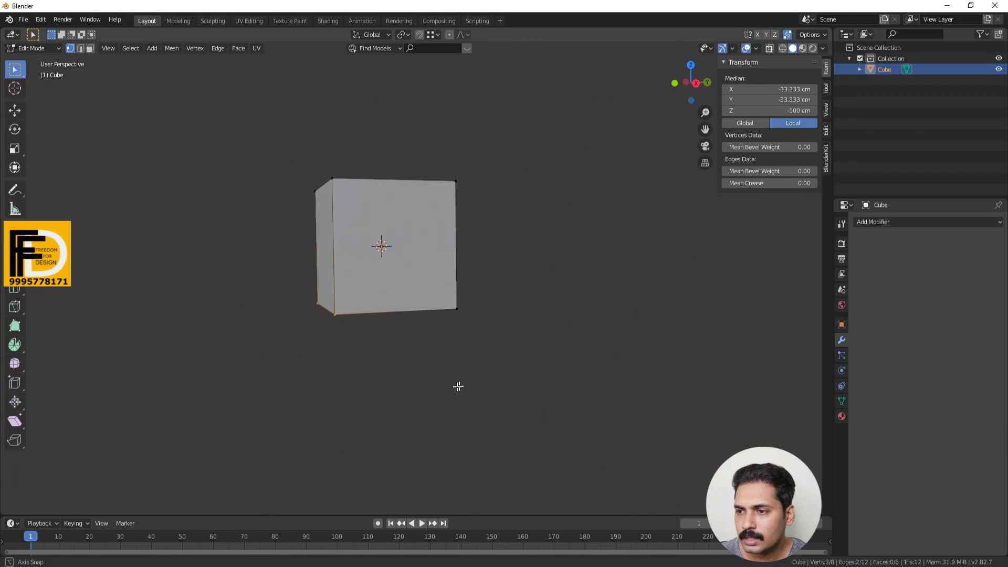
pyautogui.keyDown('shift'); pyautogui.click(455, 304); pyautogui.keyUp('shift')
pyautogui.press('x')
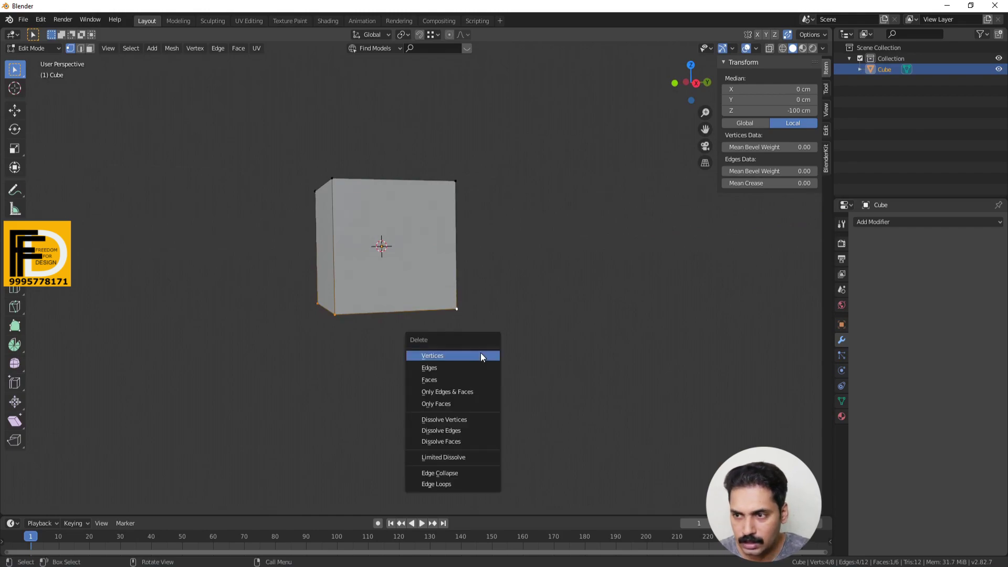
pyautogui.click(444, 357)
pyautogui.moveTo(308, 354); pyautogui.dragTo(446, 357, button='middle')
pyautogui.press('Tab')
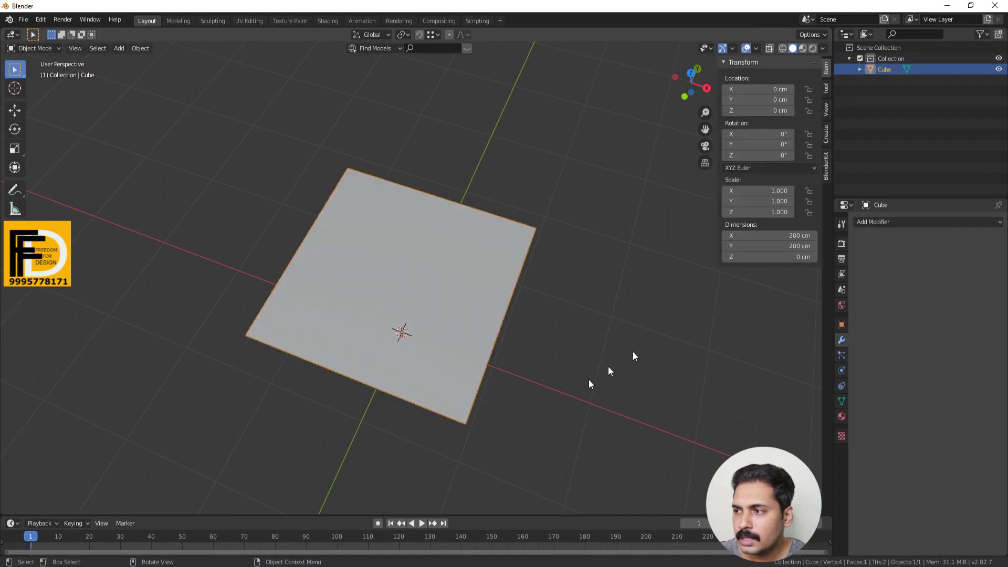
# Add a Solidify modifier to the remaining square face and set its Thickness to 22 cm.
pyautogui.click(877, 222)
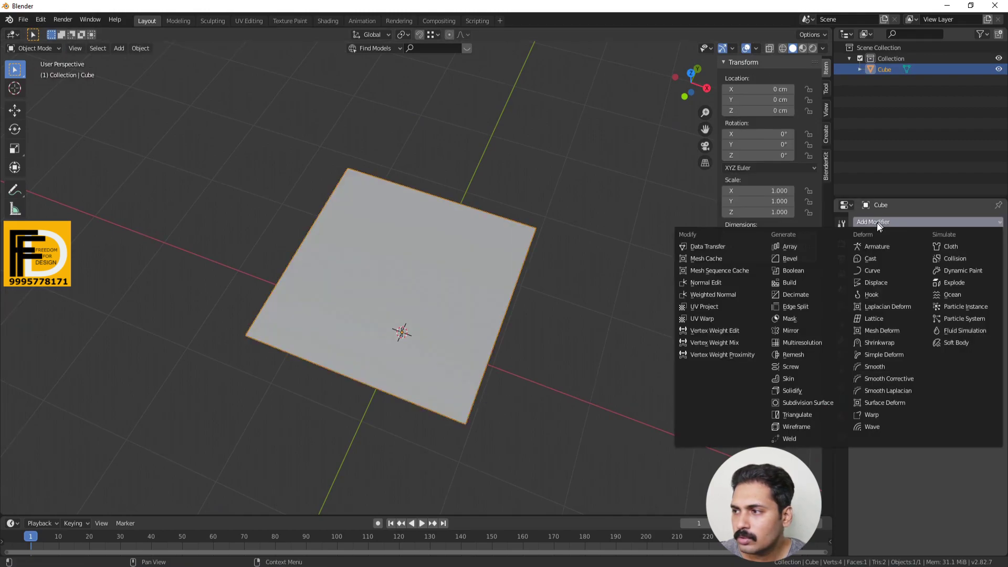
pyautogui.click(789, 392)
pyautogui.moveTo(606, 365); pyautogui.dragTo(413, 290, button='middle')
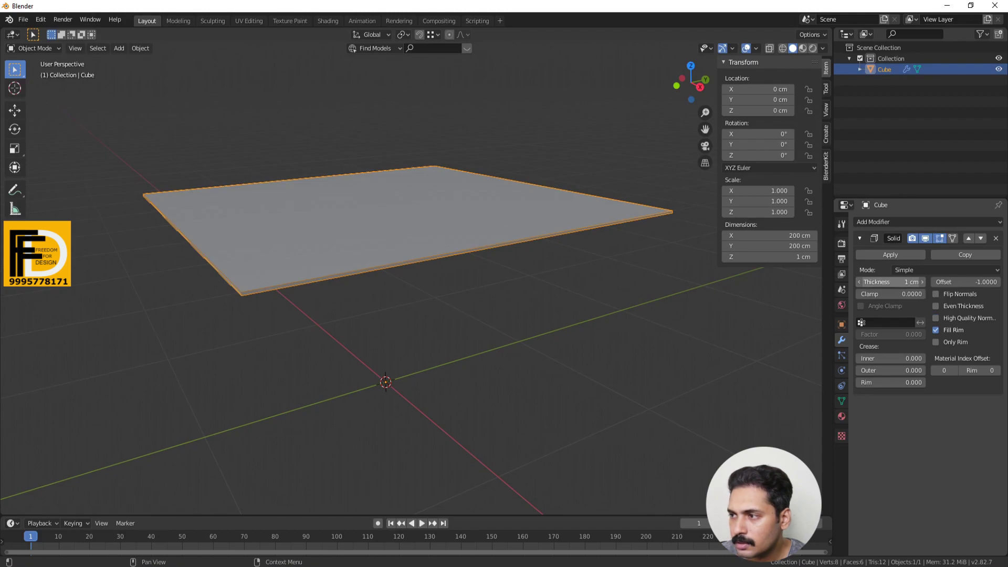
pyautogui.moveTo(893, 282); pyautogui.dragTo(932, 282)
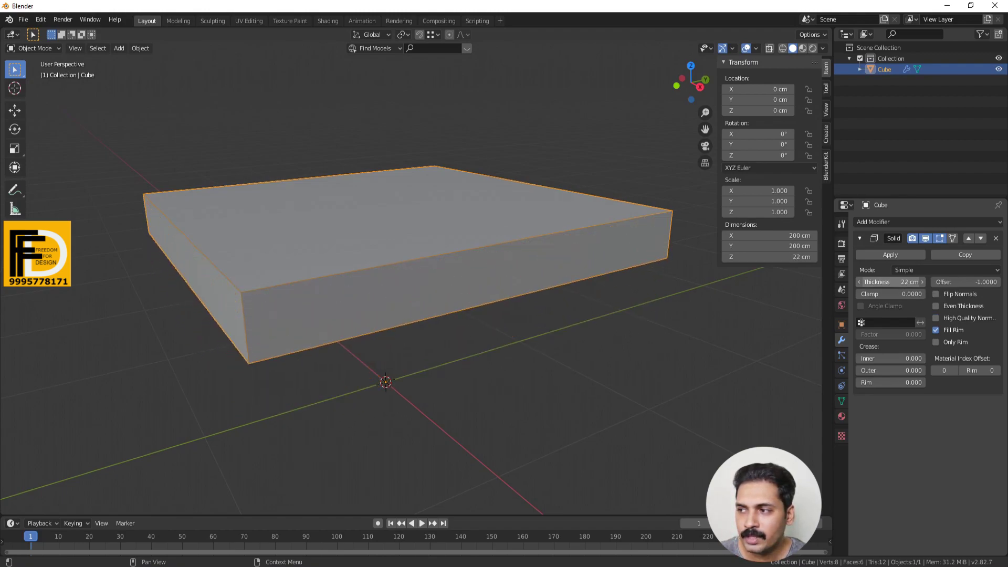
# Turn on Even Thickness for the square slab, inspect it, and remove its Solidify modifier.
pyautogui.scroll(-5, 305, 361)
pyautogui.moveTo(329, 345); pyautogui.dragTo(446, 398, button='middle')
pyautogui.scroll(3, 378, 371)
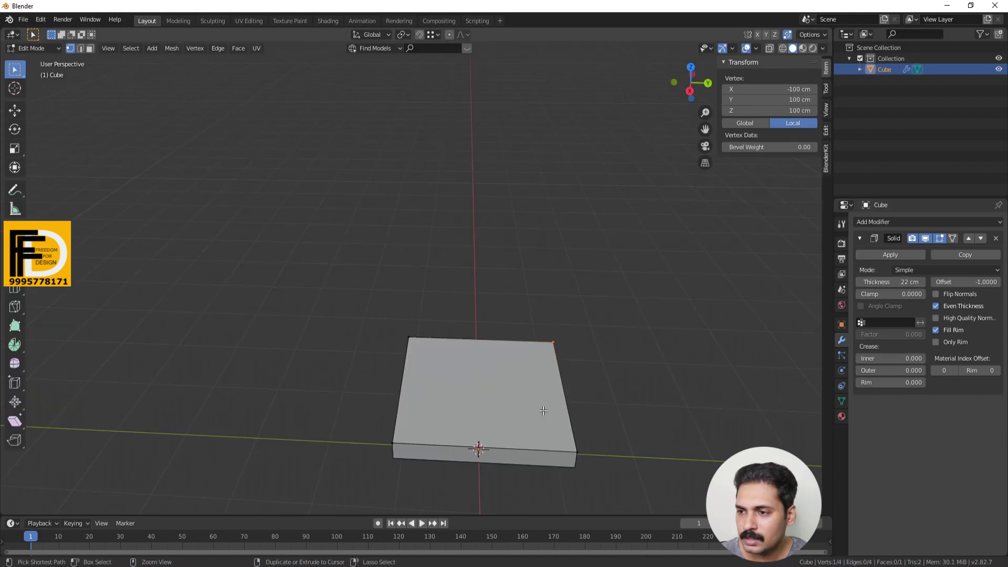
pyautogui.moveTo(463, 396); pyautogui.dragTo(420, 404, button='middle')
pyautogui.click(983, 304)
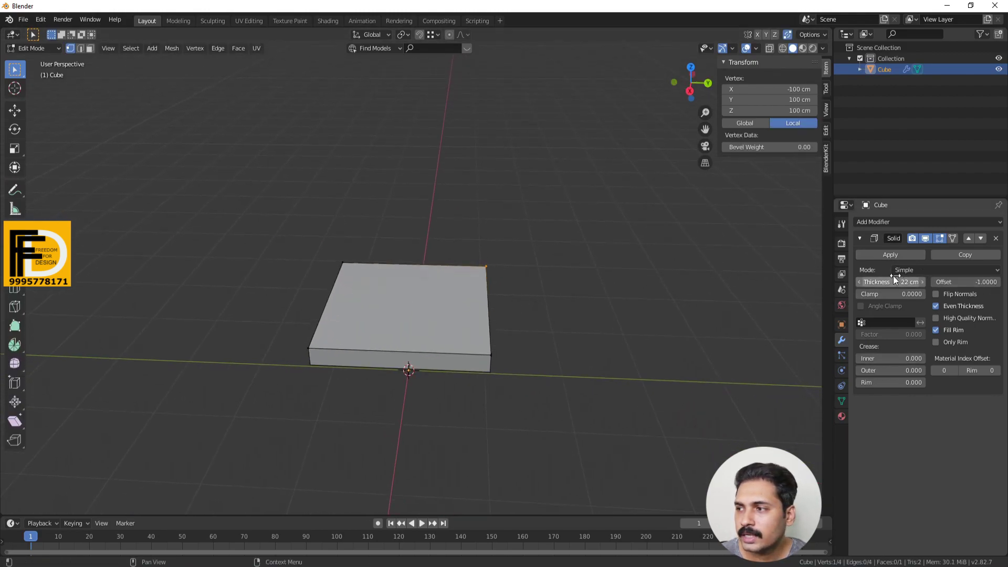
pyautogui.click(996, 238)
# Delete one corner vertex of the square face so only two connected edges remain, and return to Object Mode.
pyautogui.moveTo(428, 295); pyautogui.dragTo(491, 229, button='middle')
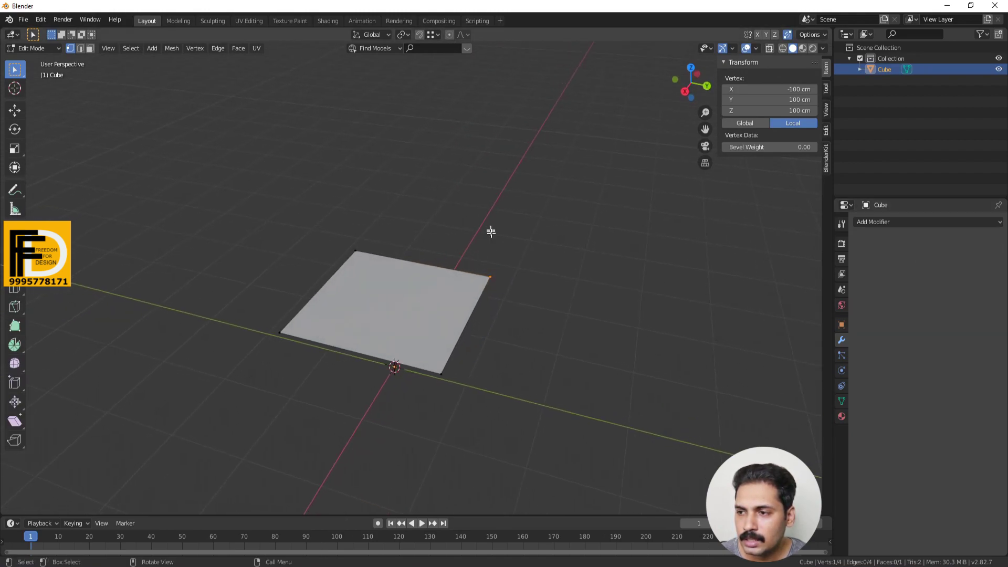
pyautogui.press('x')
pyautogui.click(471, 285)
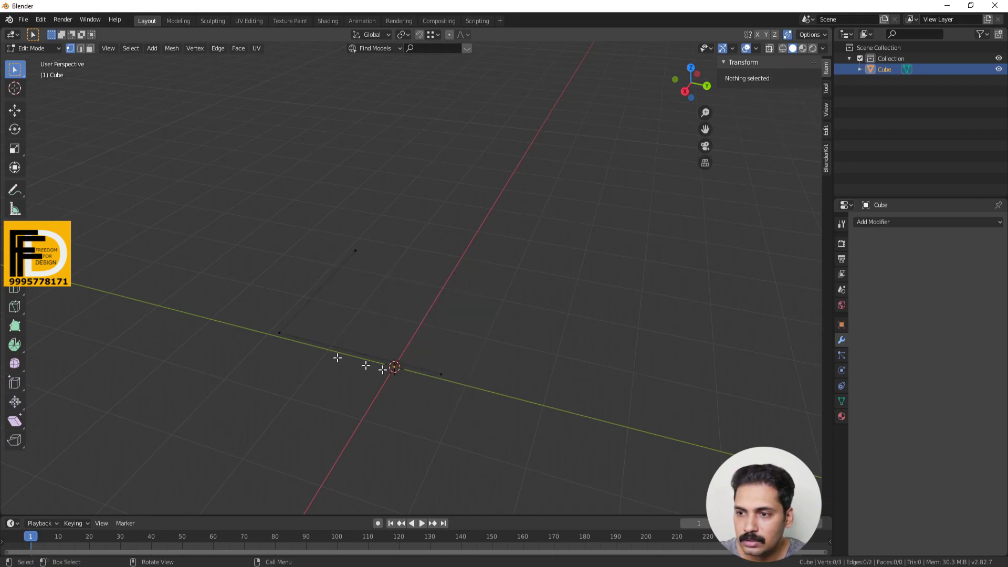
pyautogui.moveTo(337, 400); pyautogui.dragTo(360, 396, button='middle')
pyautogui.press('Tab')
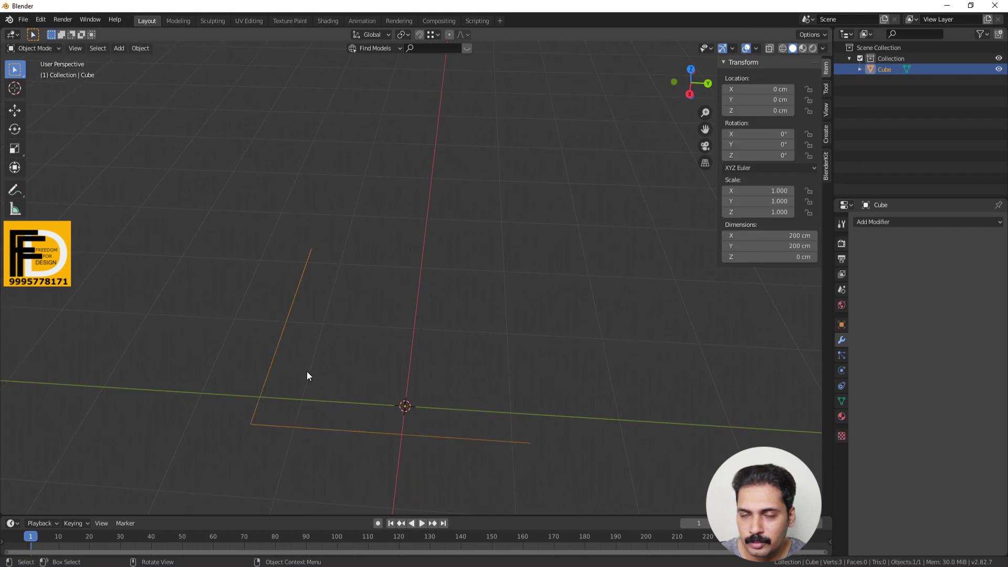
pyautogui.moveTo(306, 364); pyautogui.dragTo(295, 341, button='middle')
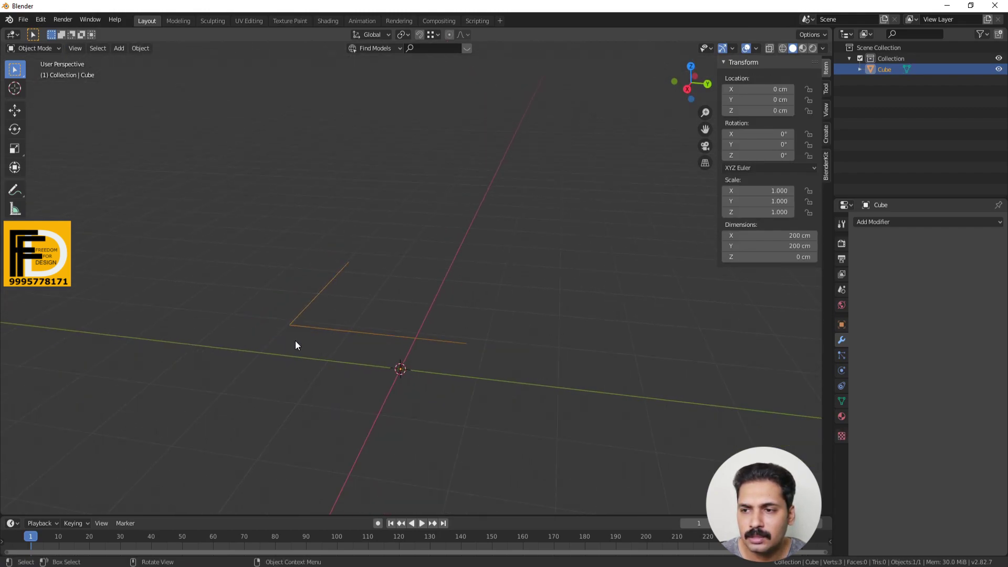
# Select both remaining edges in Edit Mode and extrude them 200 cm along the Z axis into two walls.
pyautogui.press('Tab')
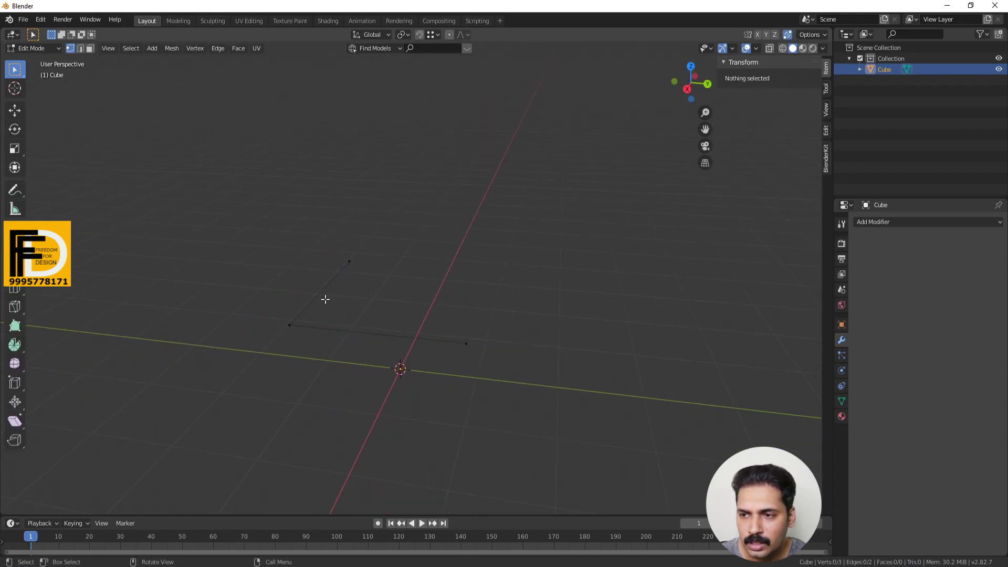
pyautogui.press('2')
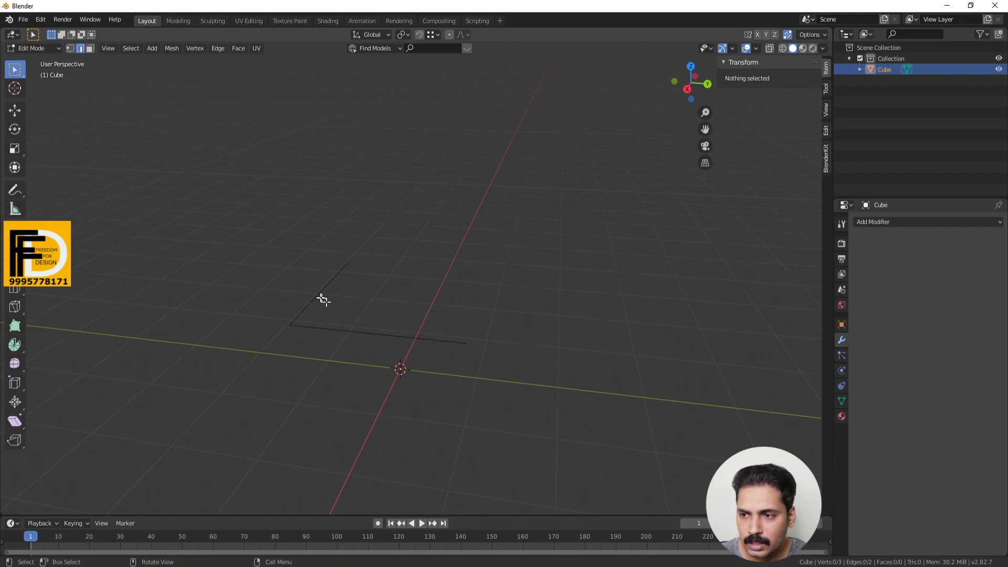
pyautogui.click(323, 300)
pyautogui.keyDown('shift'); pyautogui.click(334, 337); pyautogui.keyUp('shift')
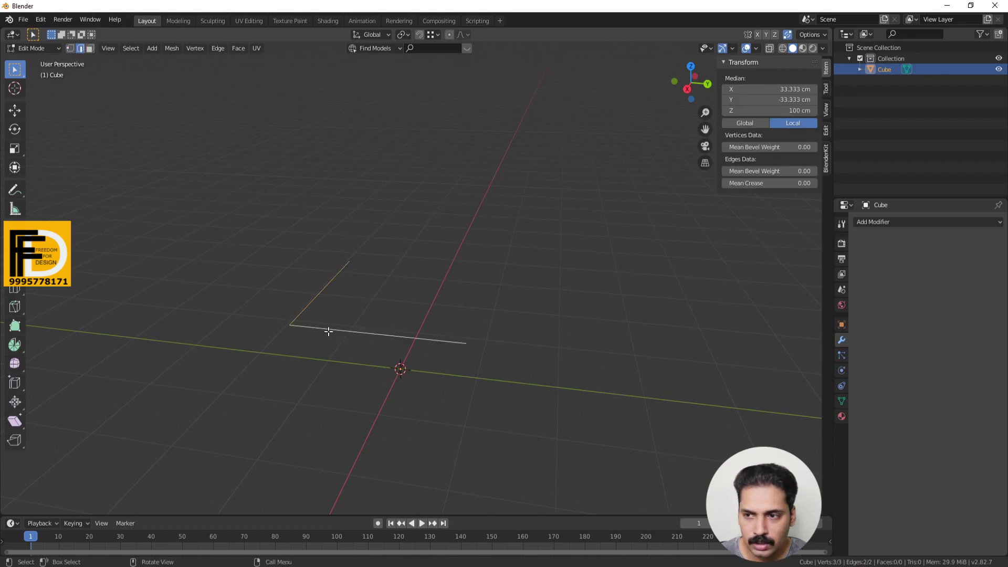
pyautogui.press('e')
pyautogui.press('z')
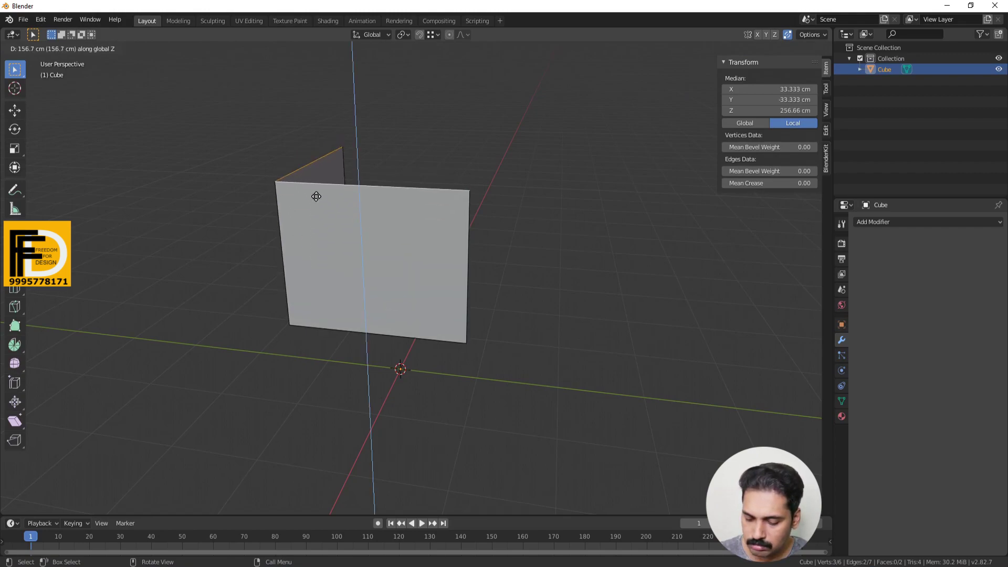
pyautogui.write('200')
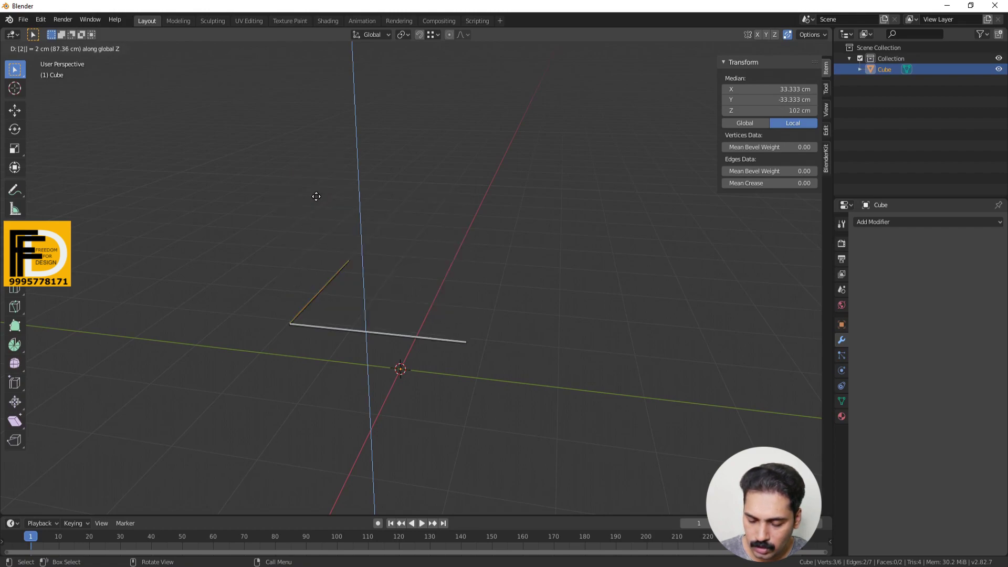
pyautogui.press('Return')
pyautogui.scroll(-2, 151, 302)
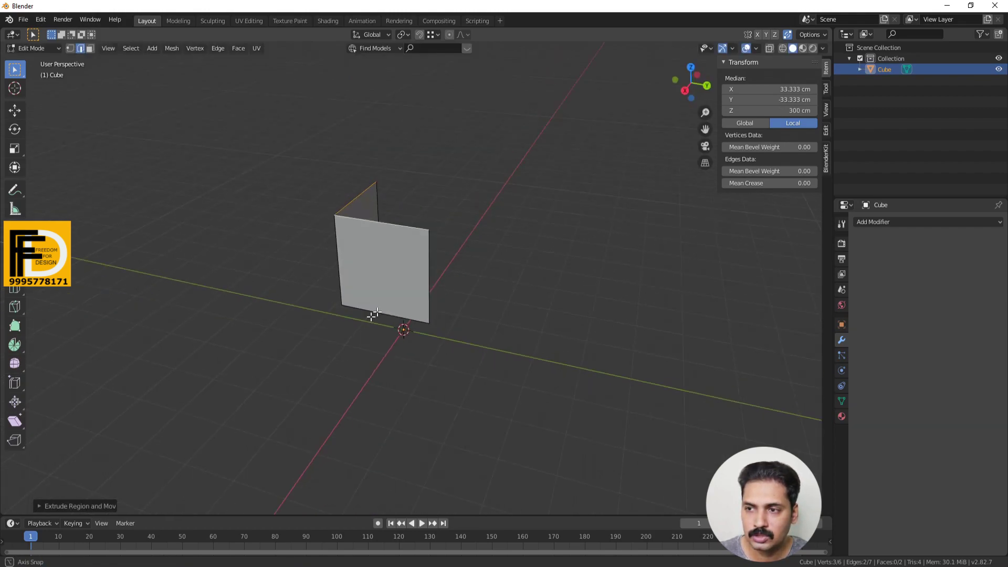
# Add a Solidify modifier to the L-shaped walls and set its Thickness to 20 cm.
pyautogui.moveTo(371, 313); pyautogui.dragTo(256, 234, button='middle')
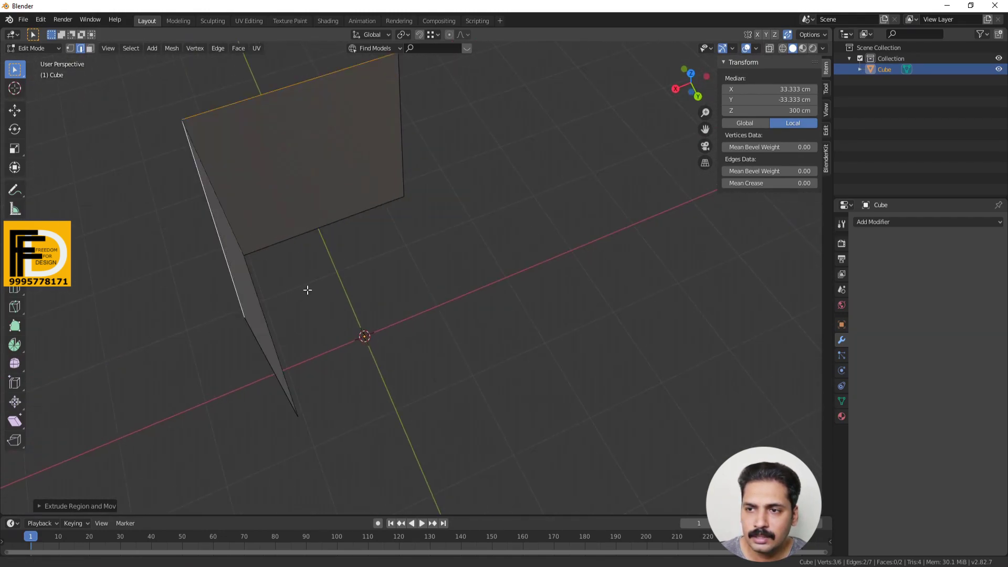
pyautogui.moveTo(307, 289); pyautogui.dragTo(577, 341, button='middle')
pyautogui.click(907, 221)
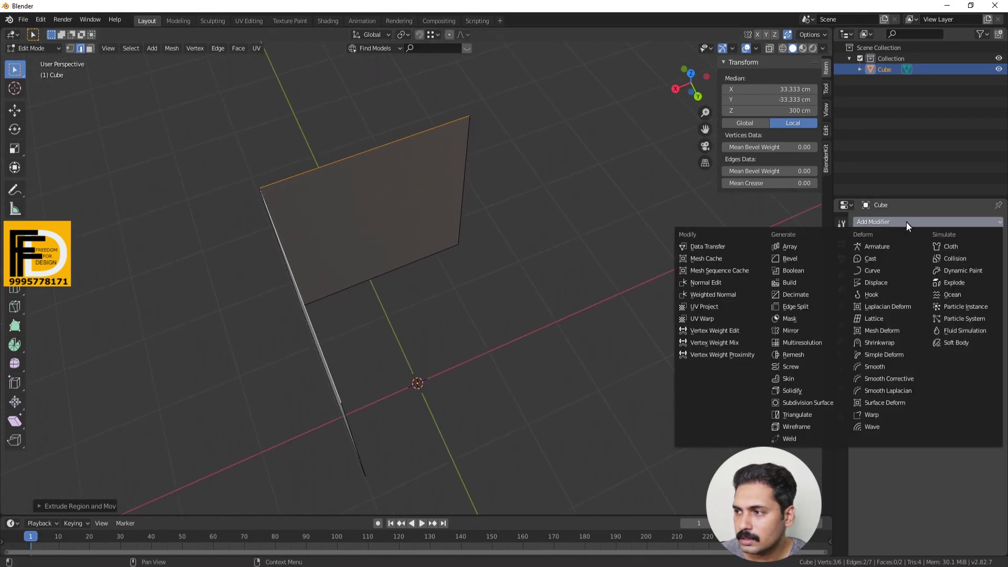
pyautogui.click(793, 391)
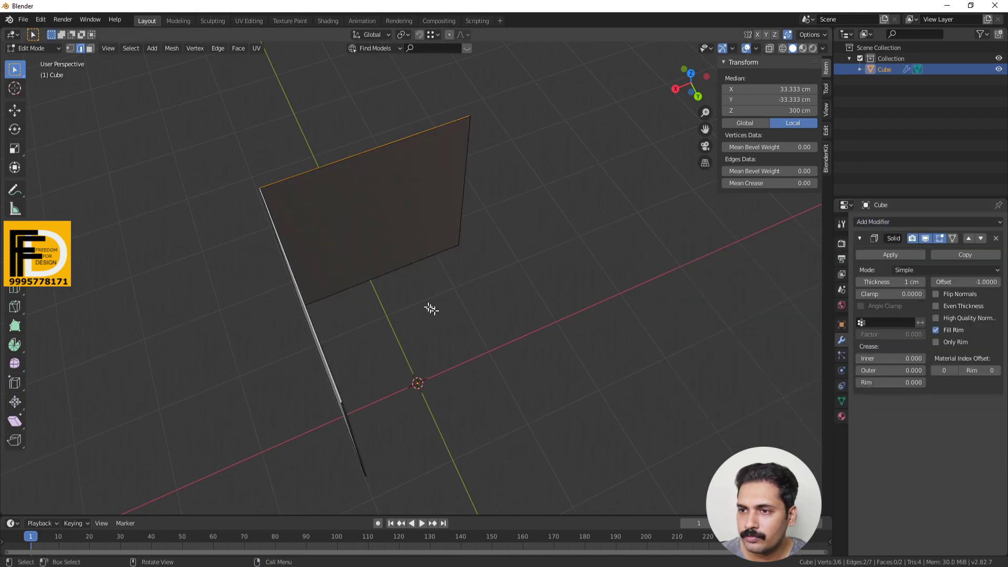
pyautogui.click(886, 282)
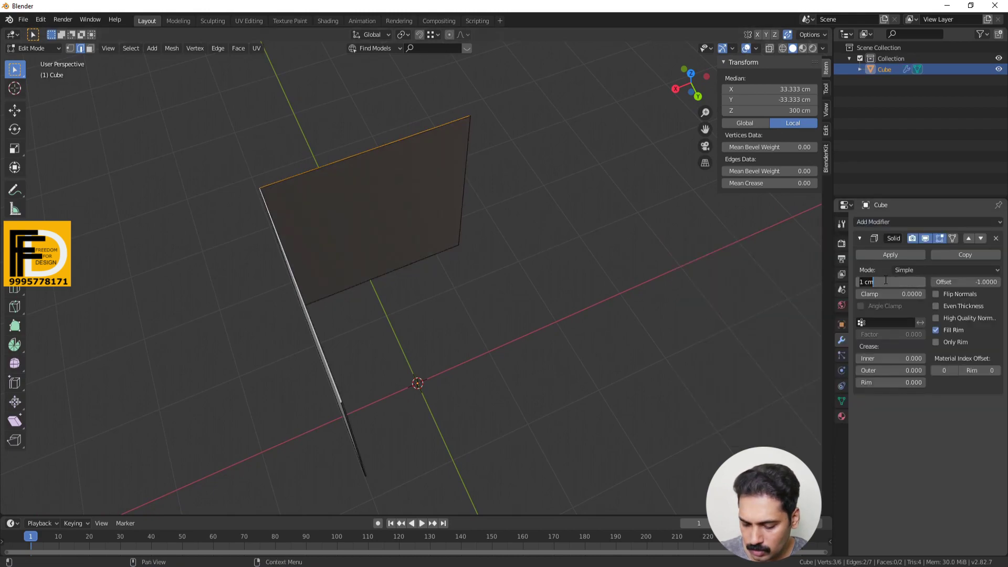
pyautogui.write('20')
pyautogui.press('Return')
# Toggle Even Thickness on the walls' Solidify modifier to compare the corner, leaving the option enabled.
pyautogui.moveTo(427, 248); pyautogui.dragTo(398, 403, button='middle')
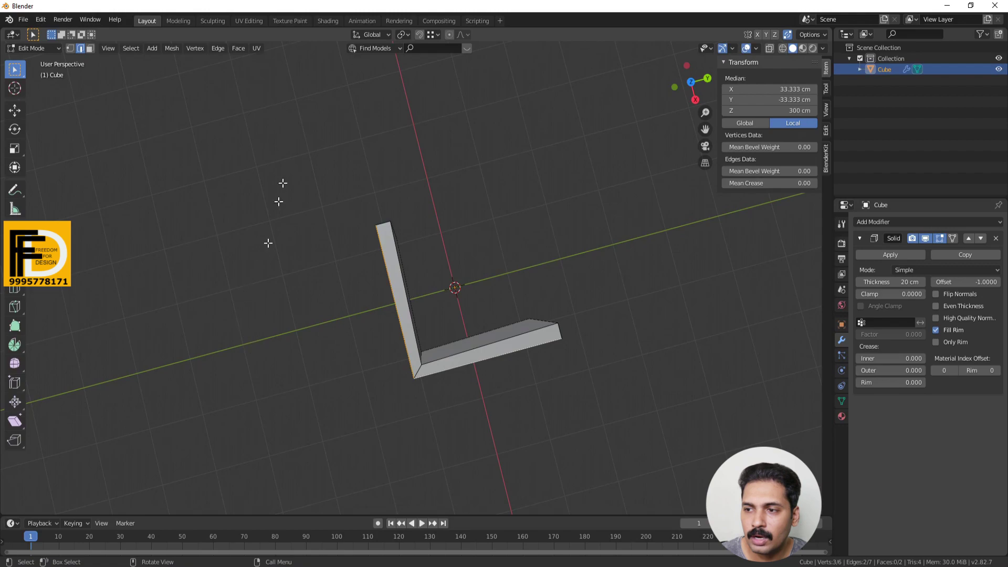
pyautogui.click(936, 307)
pyautogui.click(935, 306)
pyautogui.click(936, 307)
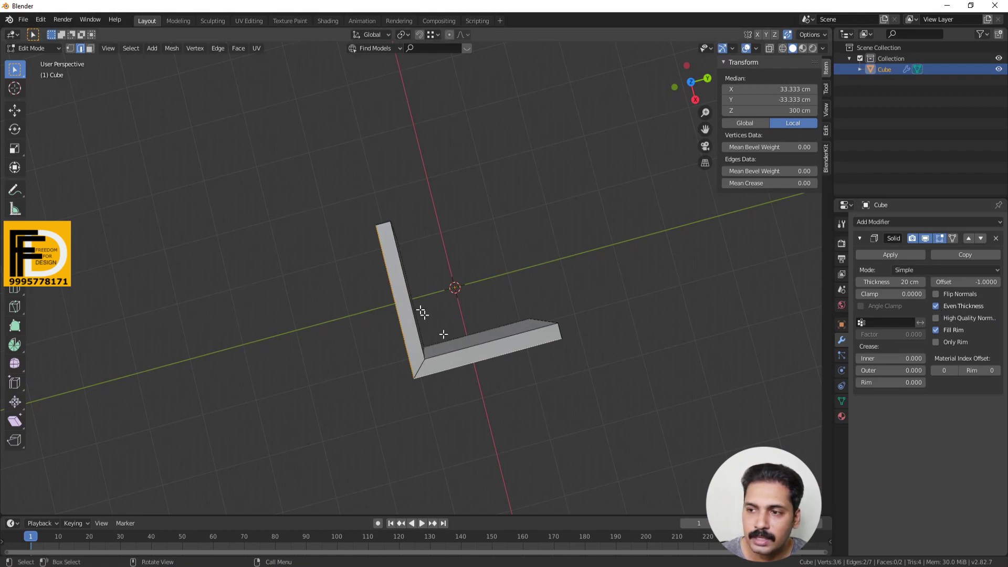
pyautogui.moveTo(366, 310); pyautogui.dragTo(498, 308, button='middle')
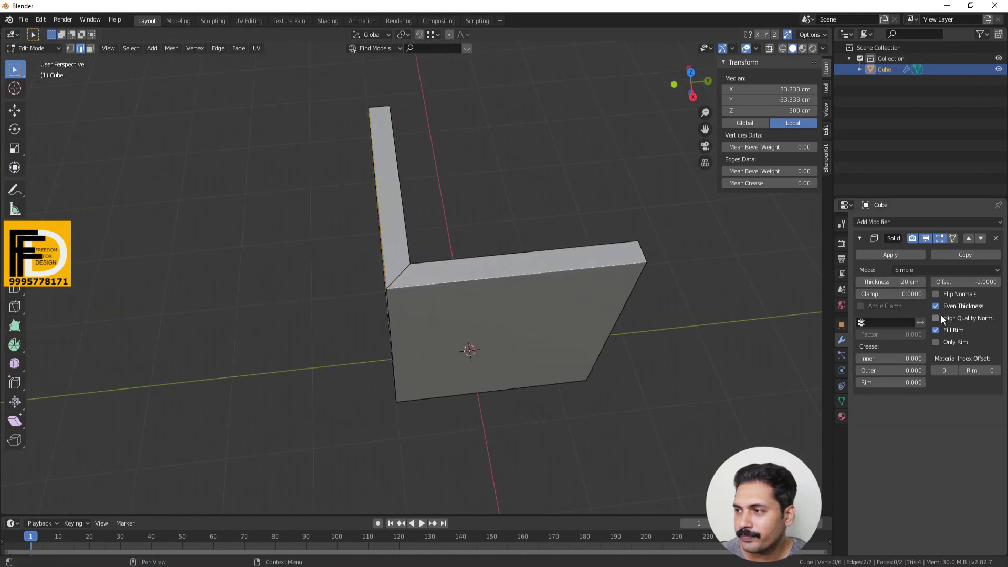
# Remove the walls and their Solidify modifier from the scene, and switch to the Bottom Orthographic view.
pyautogui.click(996, 238)
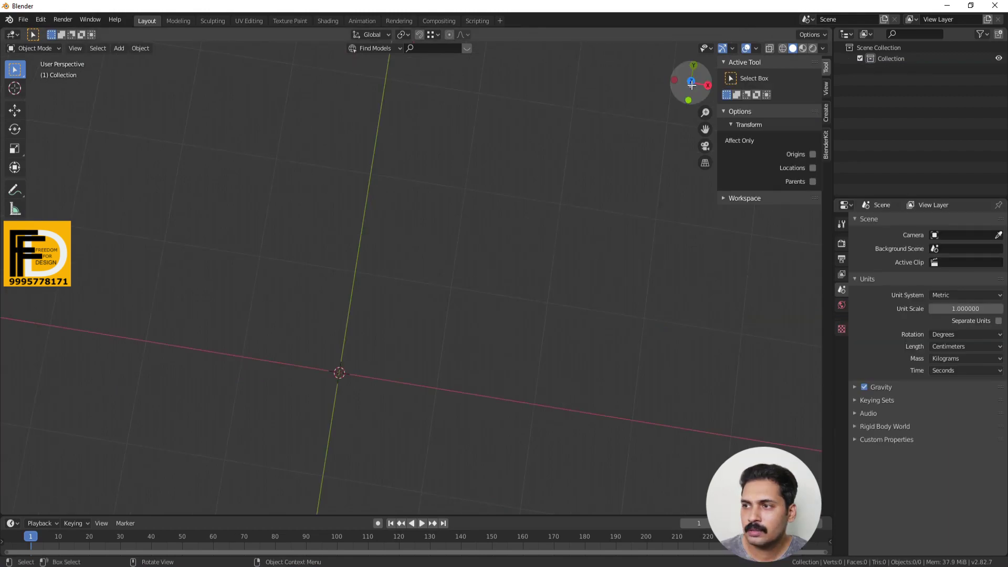
pyautogui.press('ctrl+KP_7')
pyautogui.scroll(-3, 252, 173)
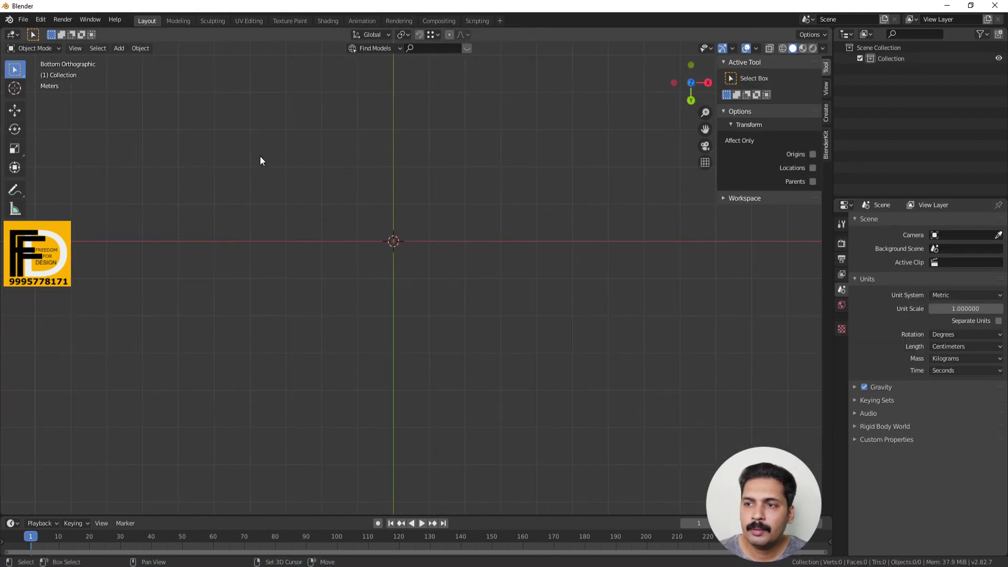
pyautogui.keyDown('shift'); pyautogui.moveTo(260, 156); pyautogui.dragTo(205, 247, button='middle'); pyautogui.keyUp('shift')
# Examine the Single Vert options available among the addable mesh objects.
pyautogui.click(118, 49)
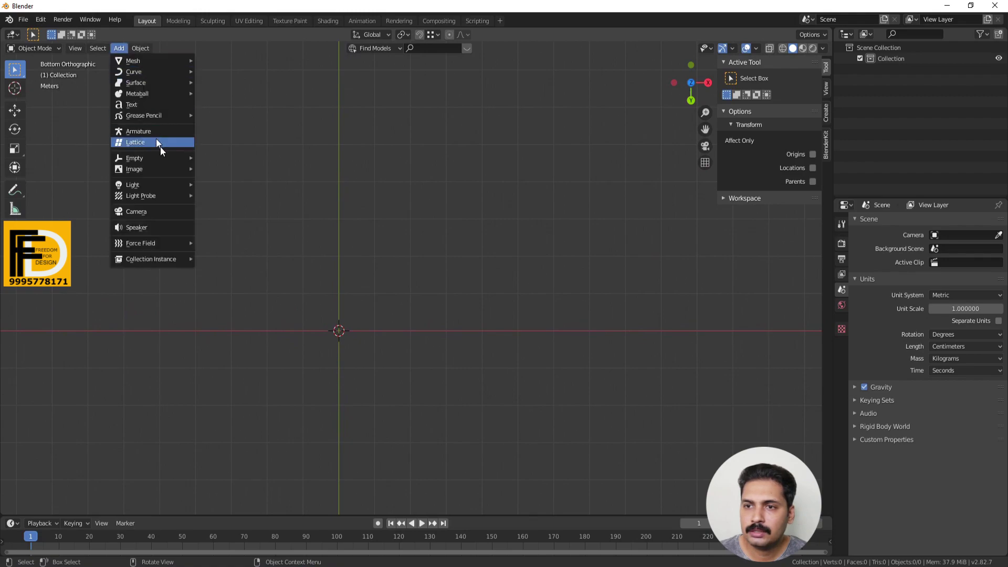
pyautogui.moveTo(171, 62)
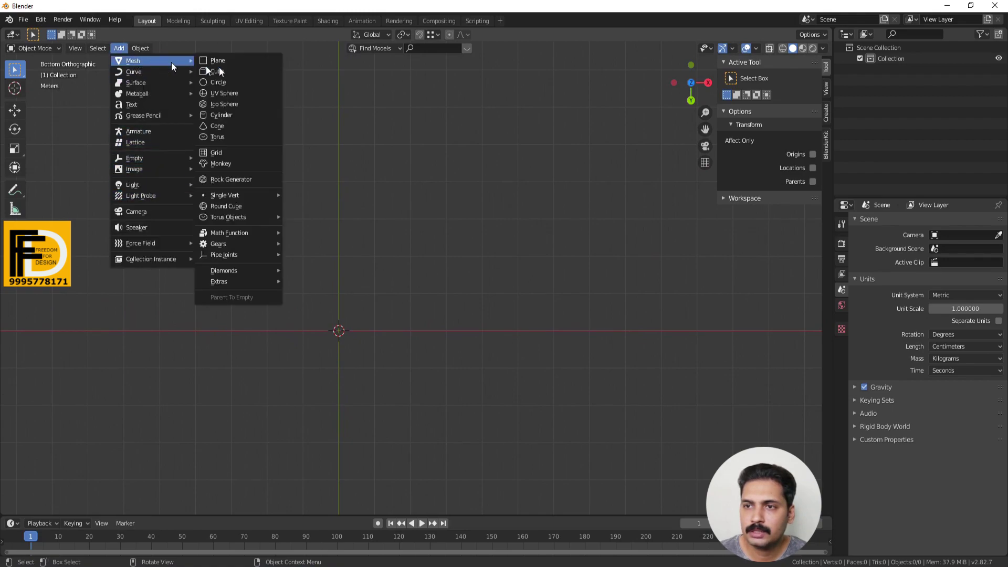
pyautogui.moveTo(247, 197)
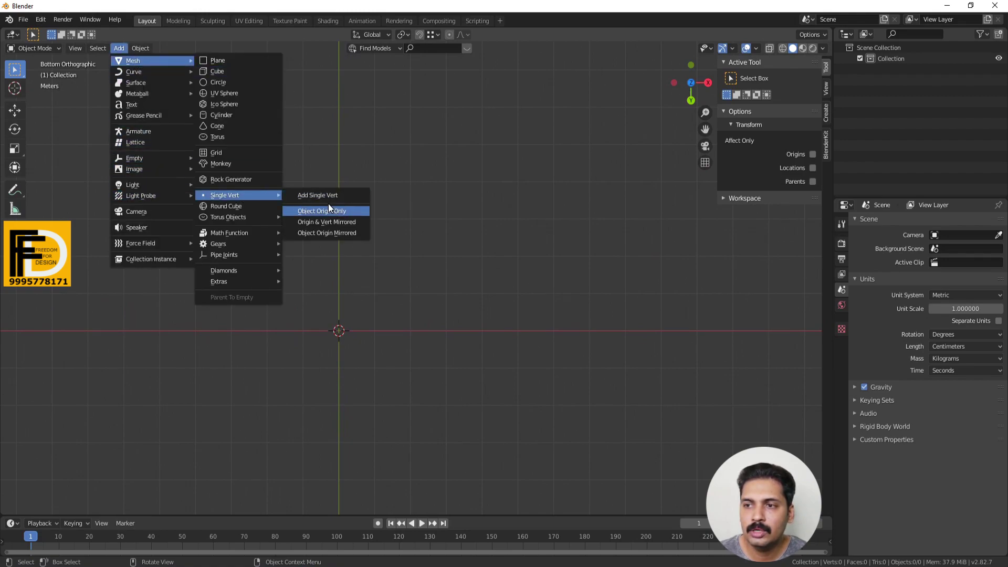
# Open the add-on preferences and search the add-ons for "extra".
pyautogui.click(40, 20)
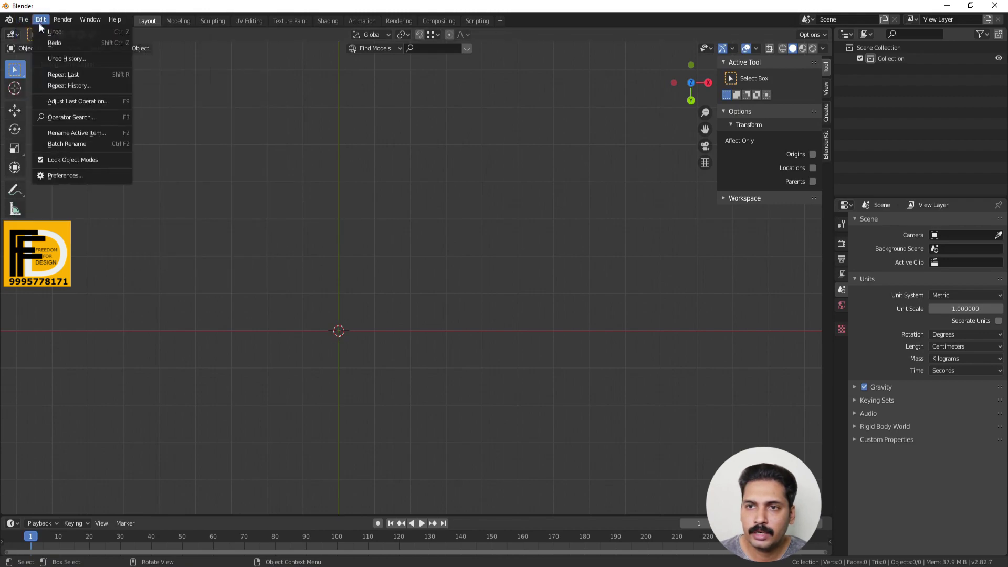
pyautogui.click(67, 175)
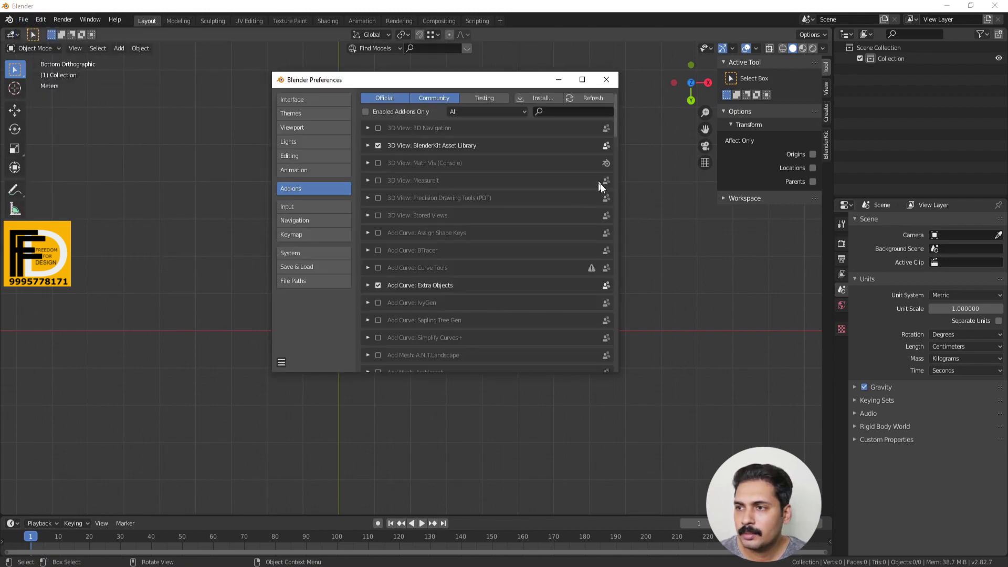
pyautogui.click(561, 111)
pyautogui.write('extra')
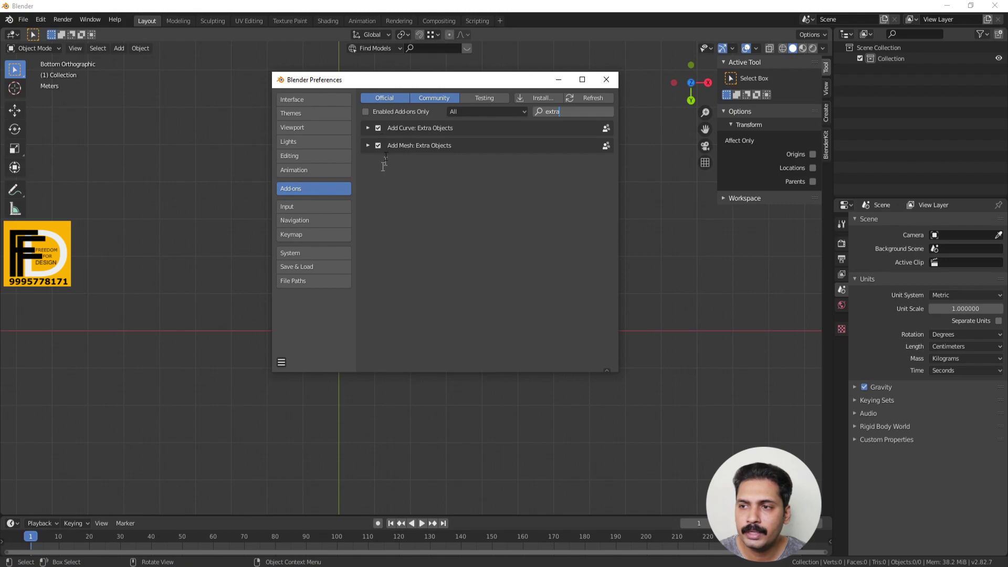
# Close the preferences and add a Single Vert mesh object at the world origin.
pyautogui.click(615, 79)
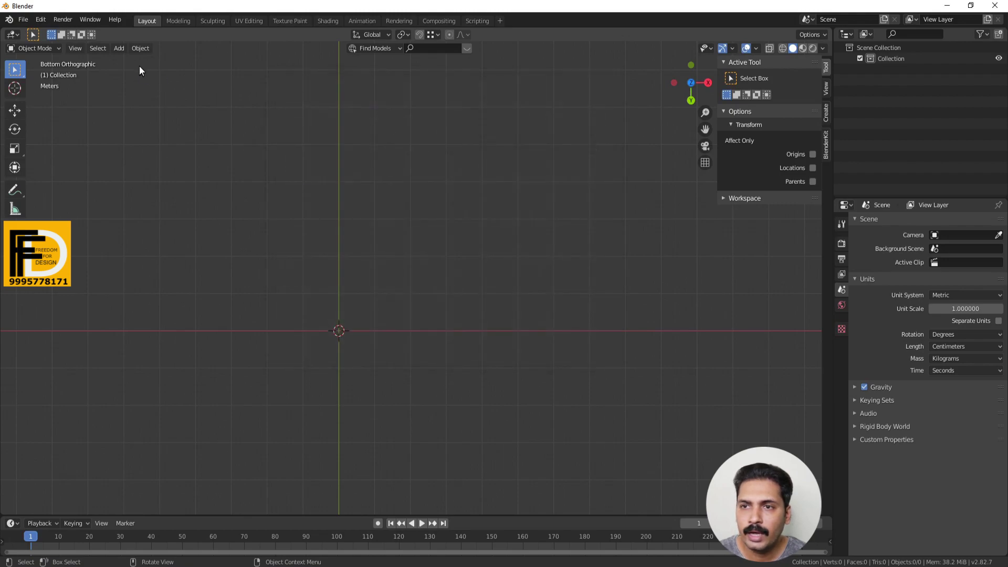
pyautogui.click(120, 48)
pyautogui.moveTo(142, 61)
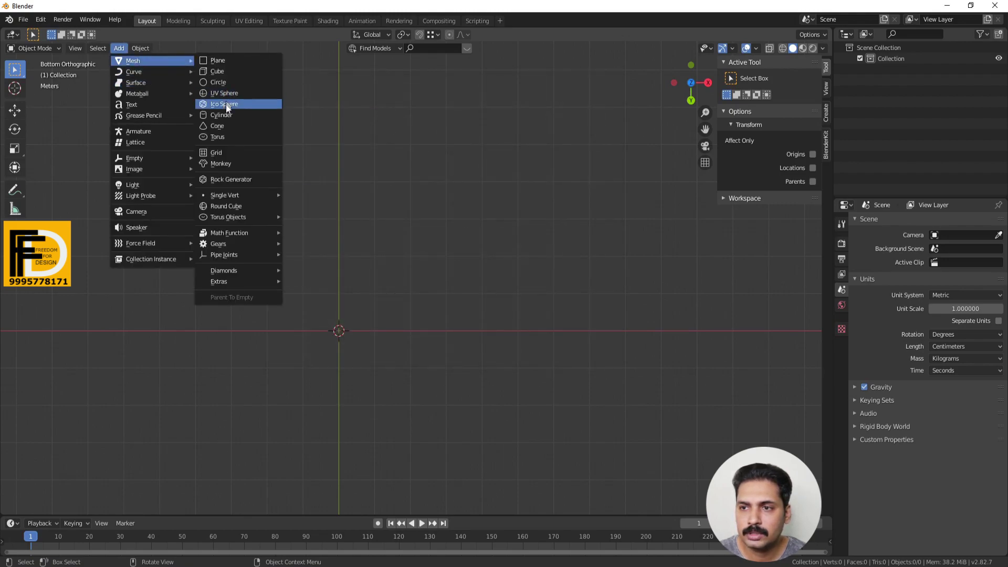
pyautogui.moveTo(221, 196)
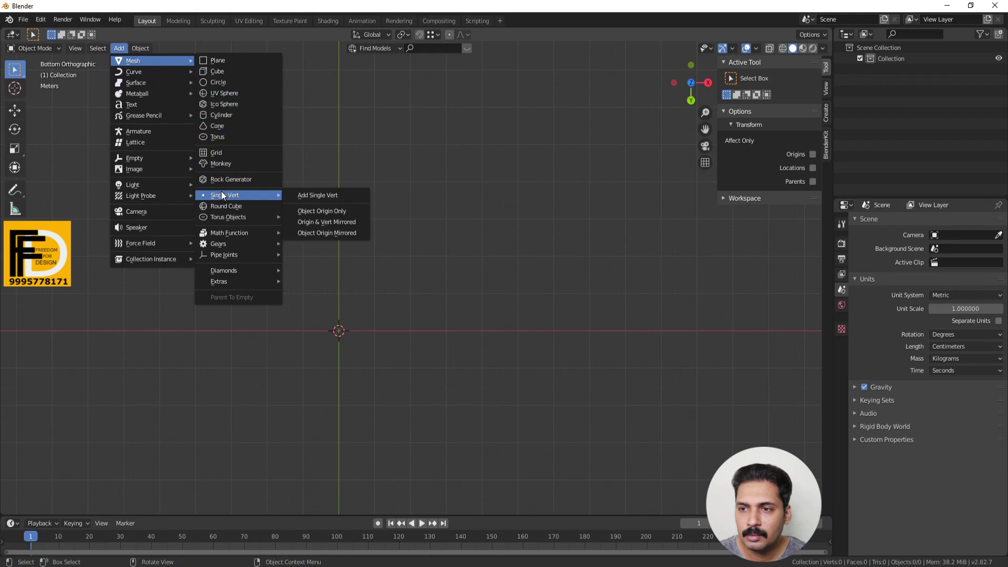
pyautogui.click(323, 196)
pyautogui.click(119, 48)
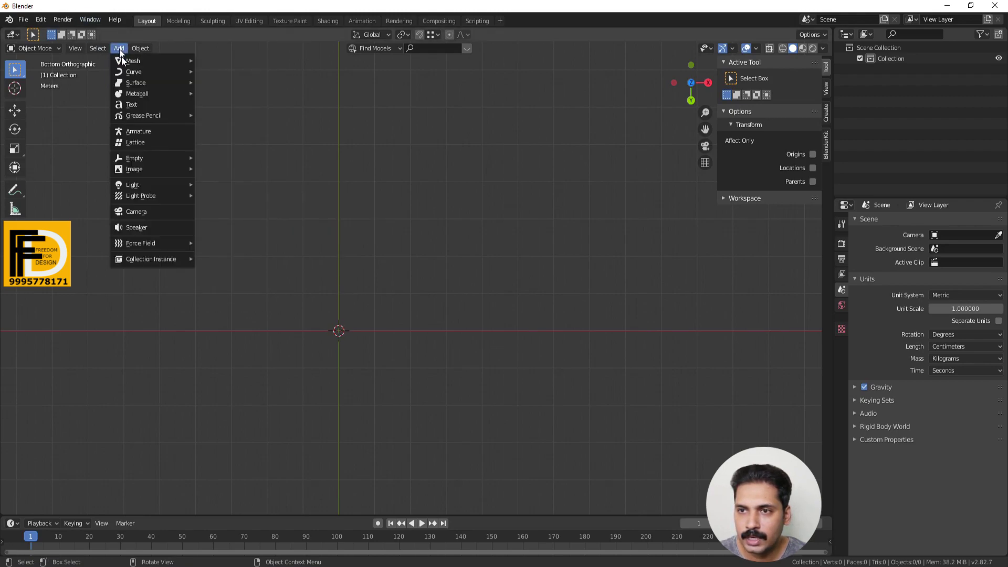
pyautogui.moveTo(141, 62)
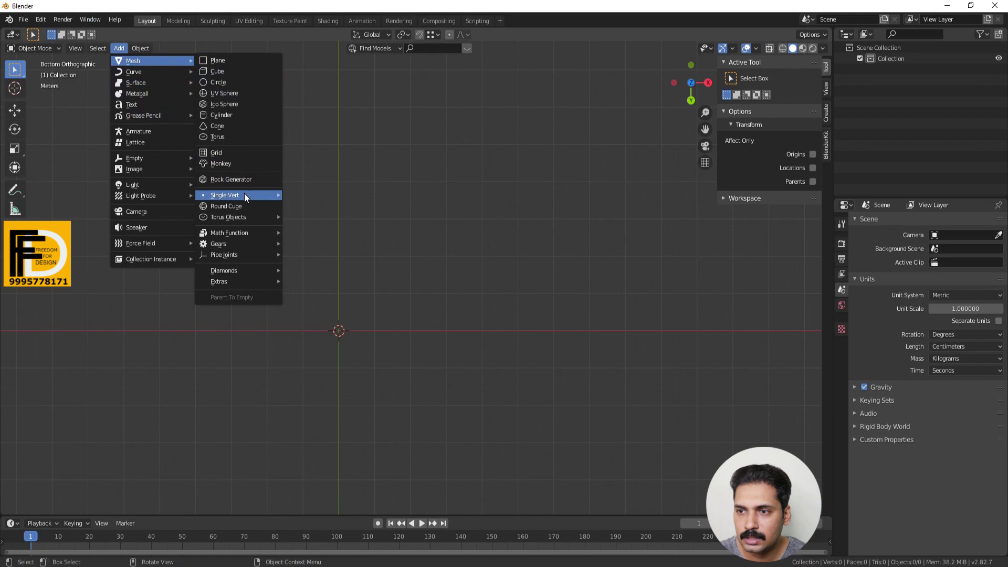
pyautogui.moveTo(244, 193)
pyautogui.click(319, 200)
# Extrude the vertex six times into an open vase half-profile about 264 cm tall, with a bulging body, narrow neck and outward rim.
pyautogui.scroll(4, 336, 346)
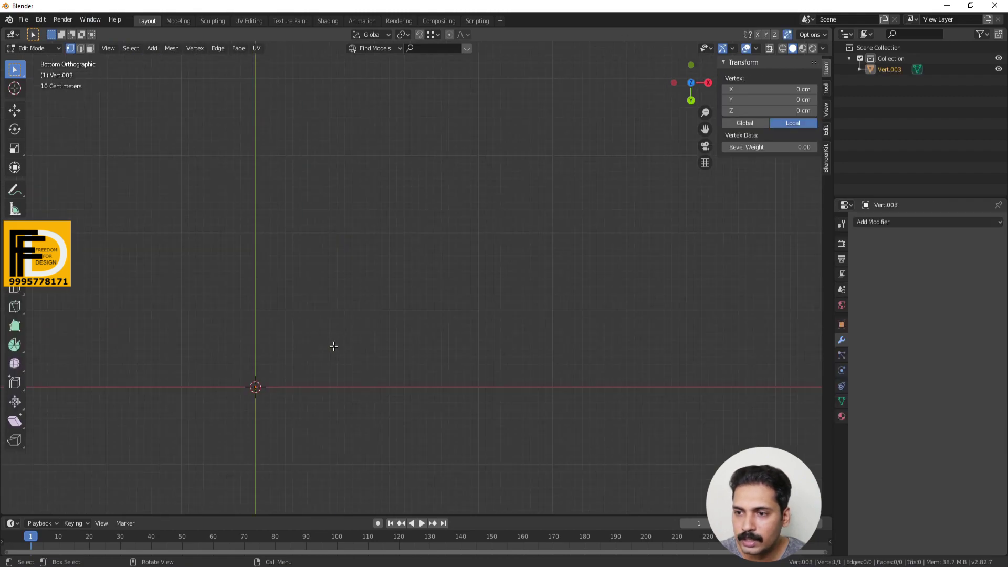
pyautogui.keyDown('shift'); pyautogui.moveTo(315, 331); pyautogui.dragTo(386, 315, button='middle'); pyautogui.keyUp('shift')
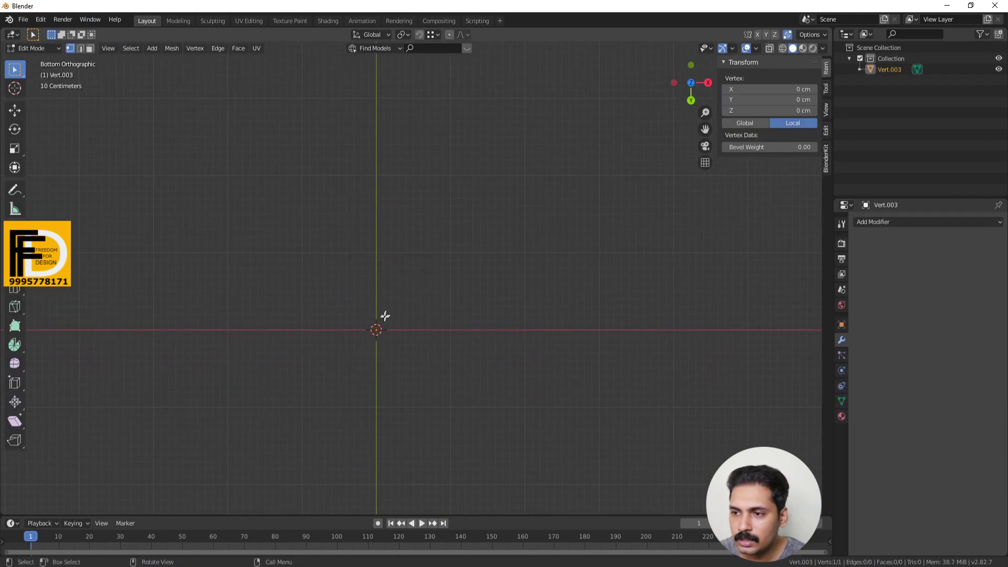
pyautogui.scroll(-2, 343, 327)
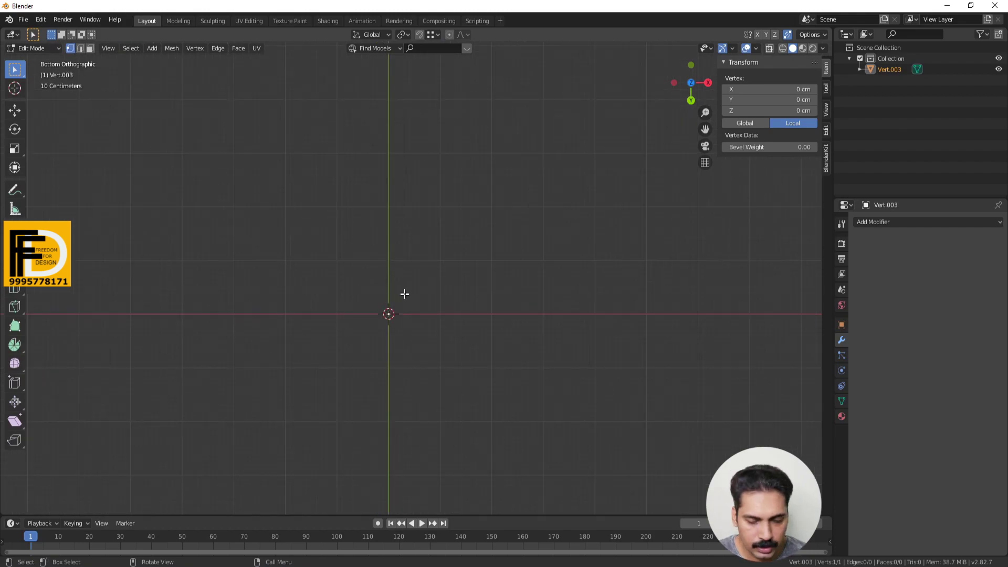
pyautogui.press('e')
pyautogui.click(458, 272)
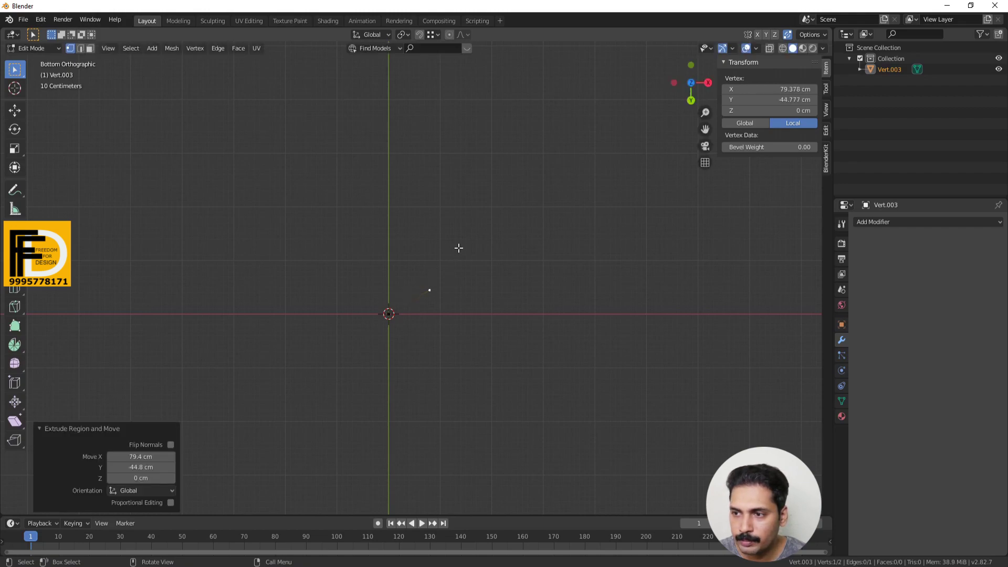
pyautogui.press('e')
pyautogui.click(484, 179)
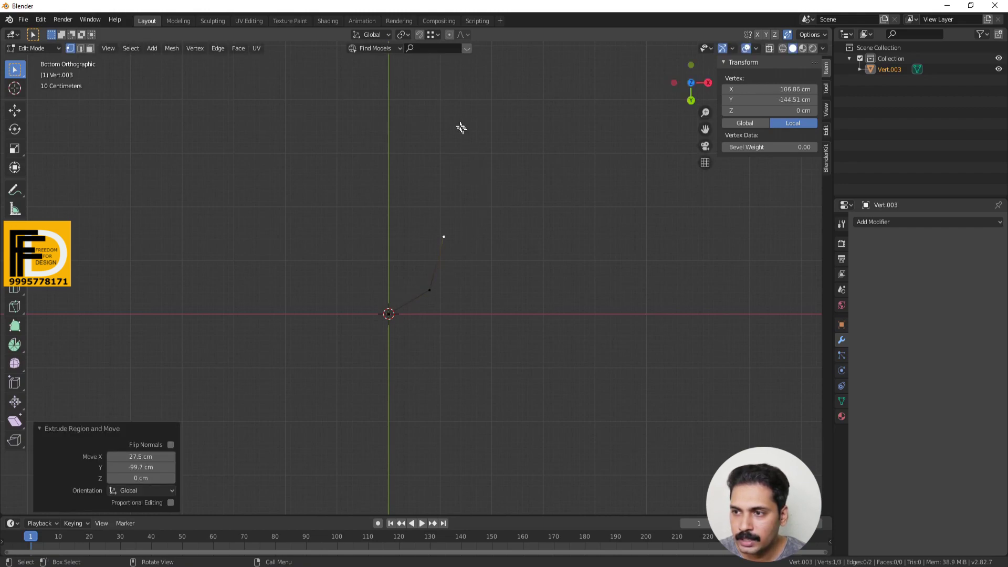
pyautogui.press('e')
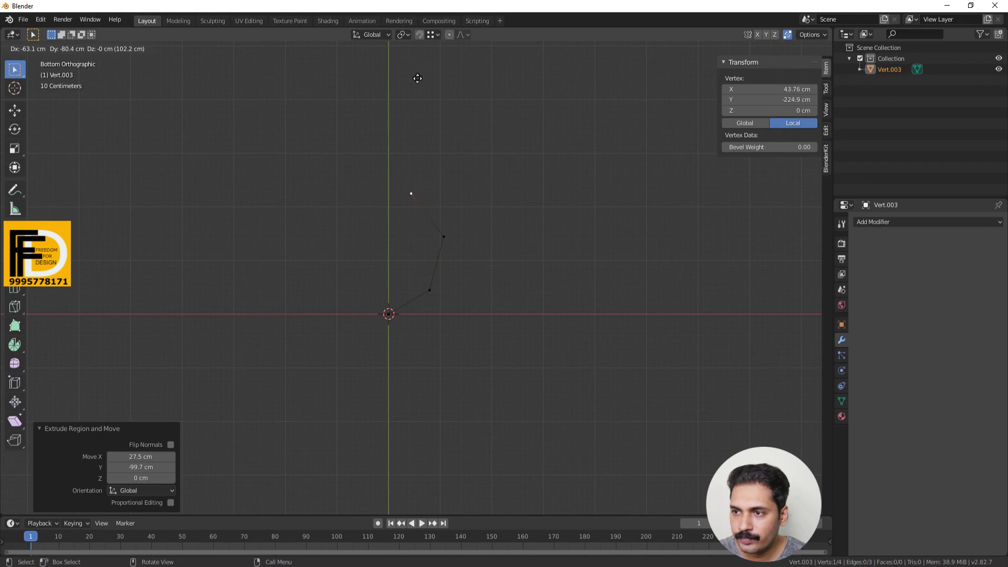
pyautogui.click(417, 80)
pyautogui.press('e')
pyautogui.click(429, 66)
pyautogui.press('e')
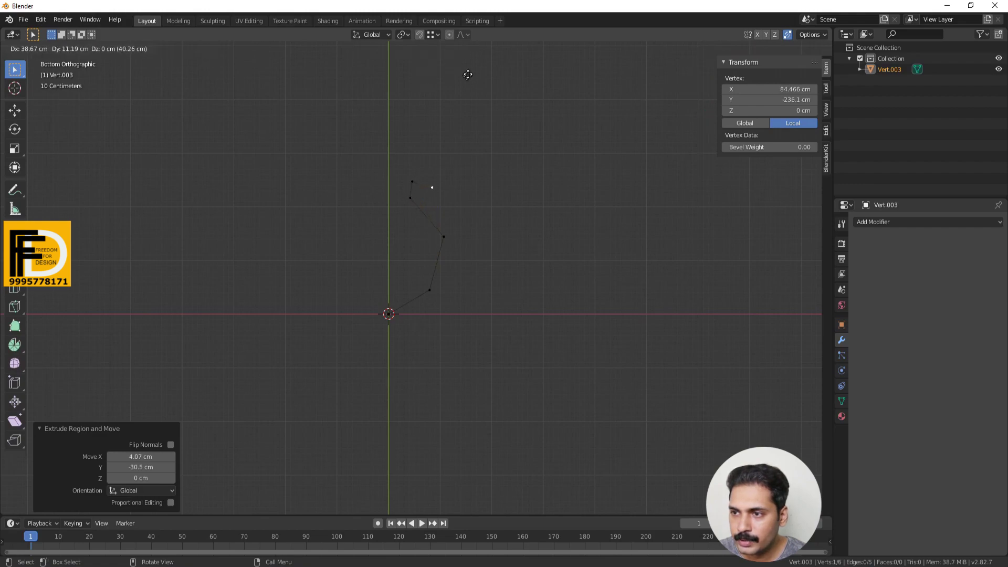
pyautogui.click(459, 61)
pyautogui.press('e')
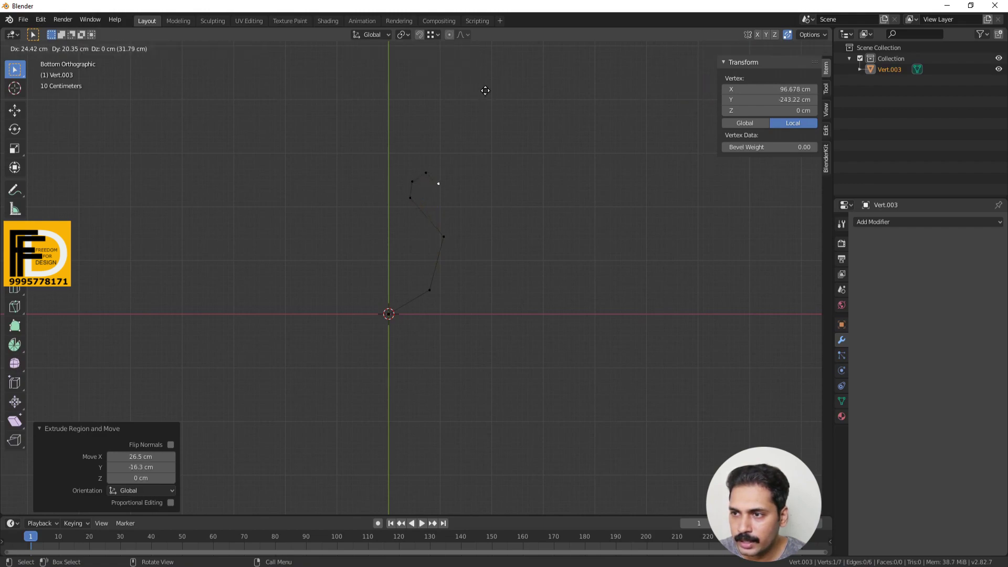
pyautogui.click(484, 90)
# Bevel the two body vertices and the lower neck vertex with a 40 cm offset and 7 segments, vertex only.
pyautogui.moveTo(409, 222); pyautogui.dragTo(499, 305)
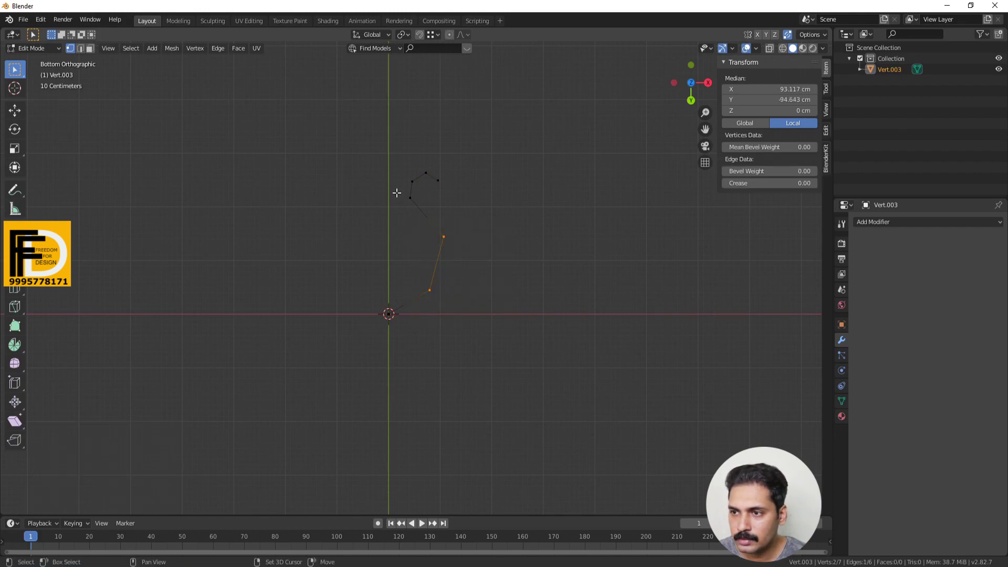
pyautogui.keyDown('shift'); pyautogui.moveTo(396, 193); pyautogui.dragTo(466, 292); pyautogui.keyUp('shift')
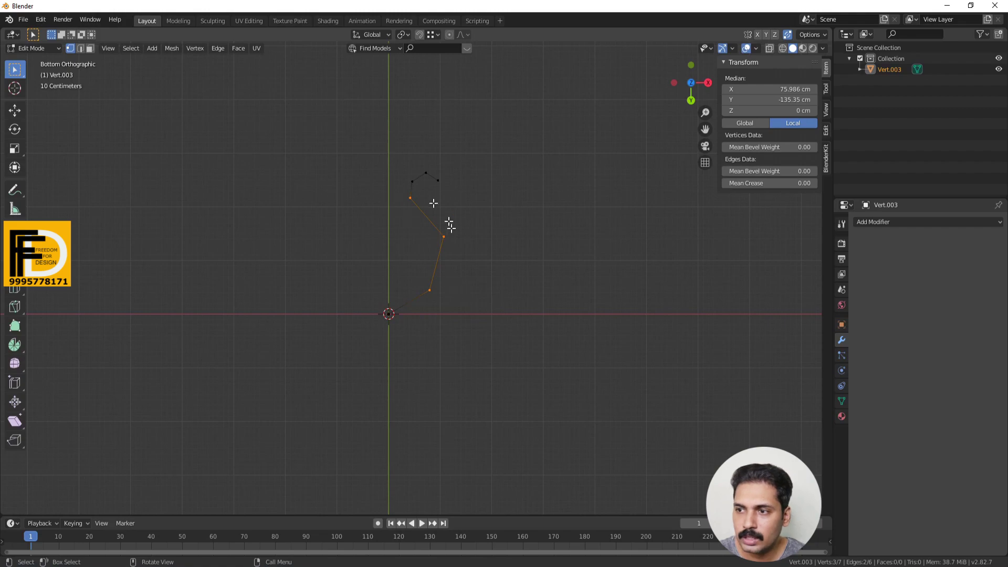
pyautogui.rightClick(425, 286)
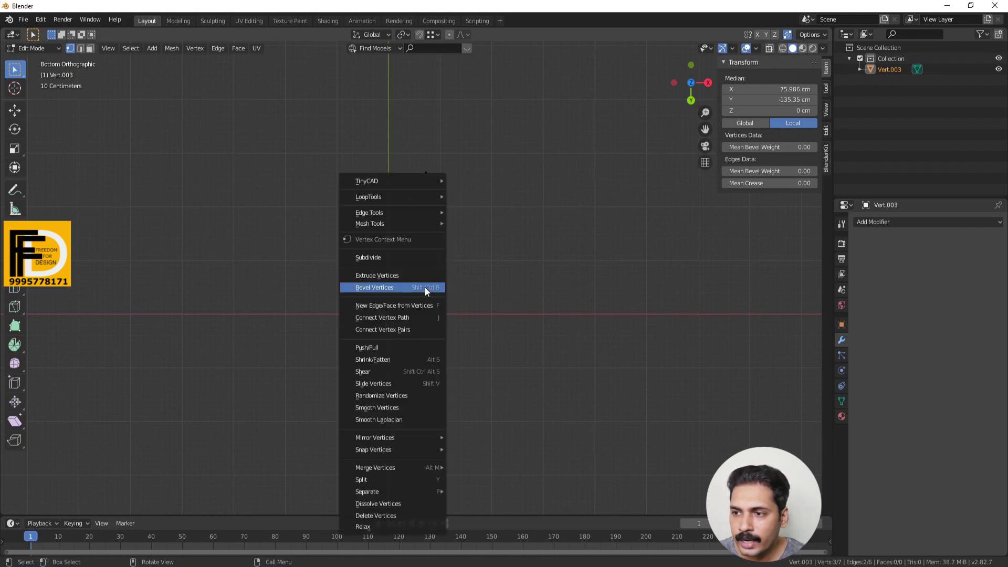
pyautogui.click(386, 287)
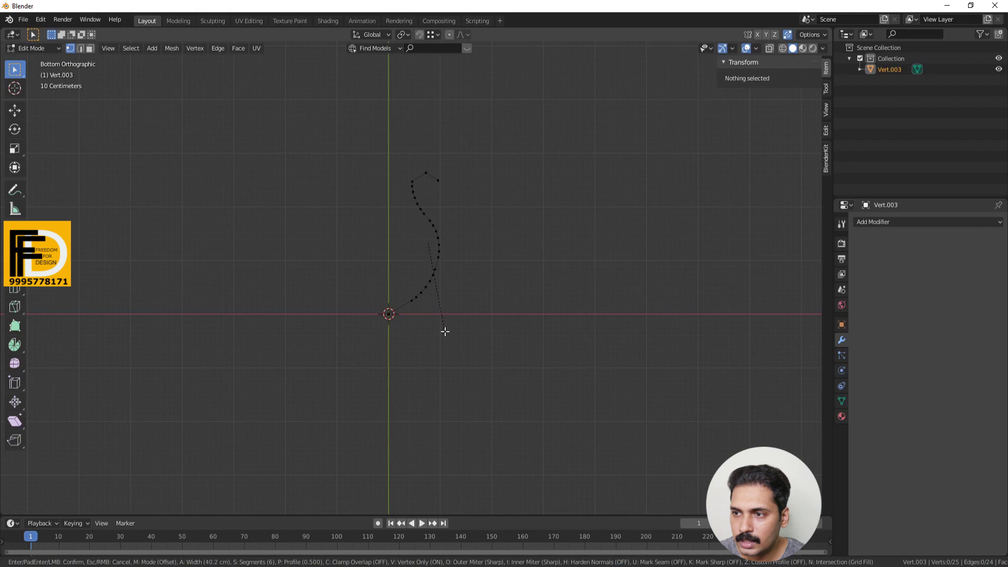
pyautogui.click(444, 331)
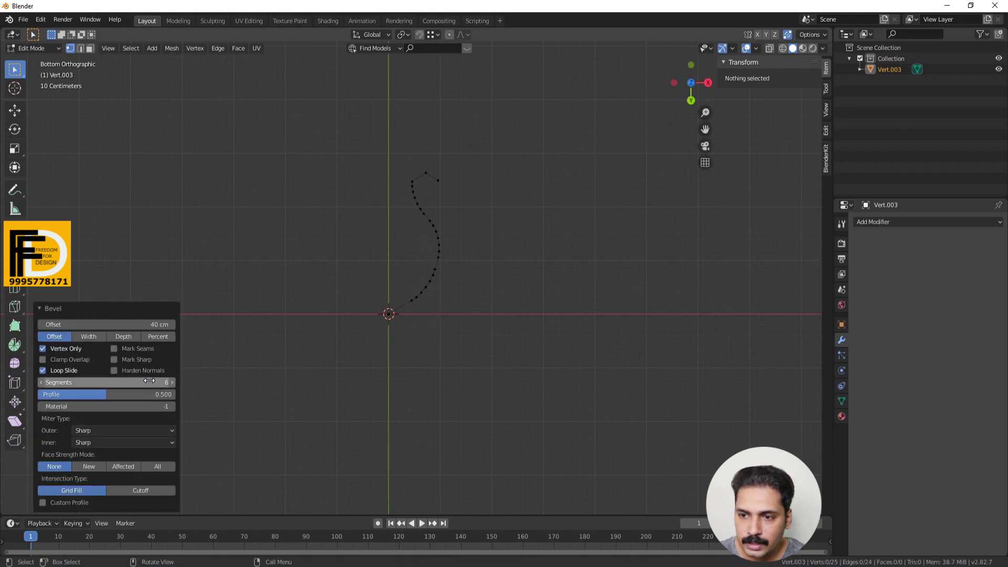
pyautogui.moveTo(157, 382); pyautogui.dragTo(163, 383)
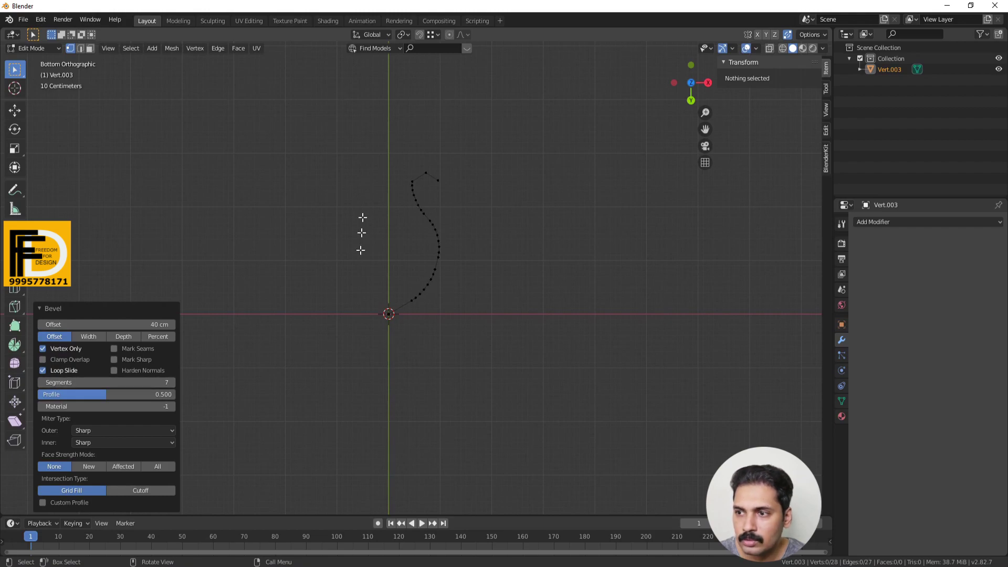
# Add a Screw modifier to the profile, try the X axis, and set the axis to Y.
pyautogui.scroll(3, 451, 232)
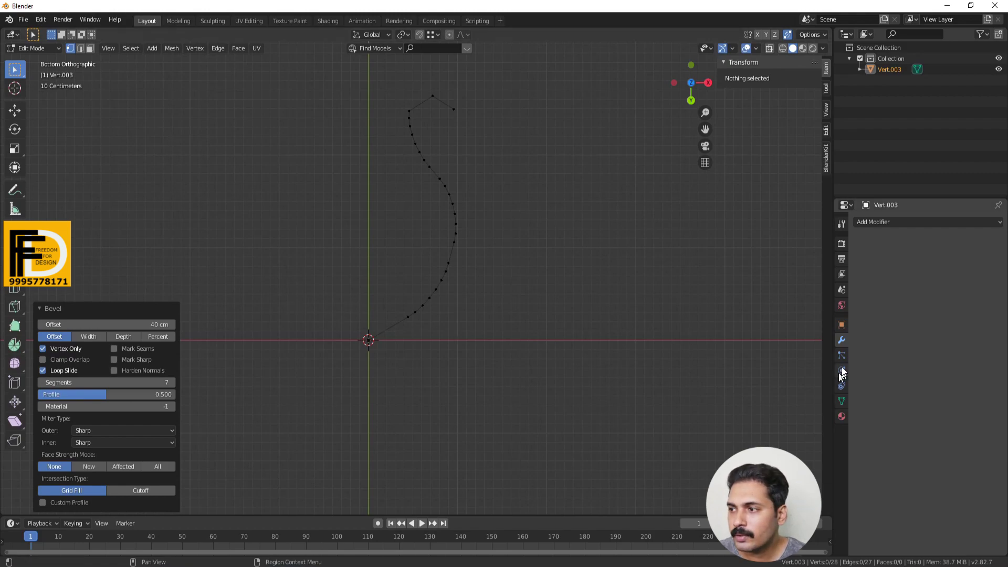
pyautogui.click(887, 221)
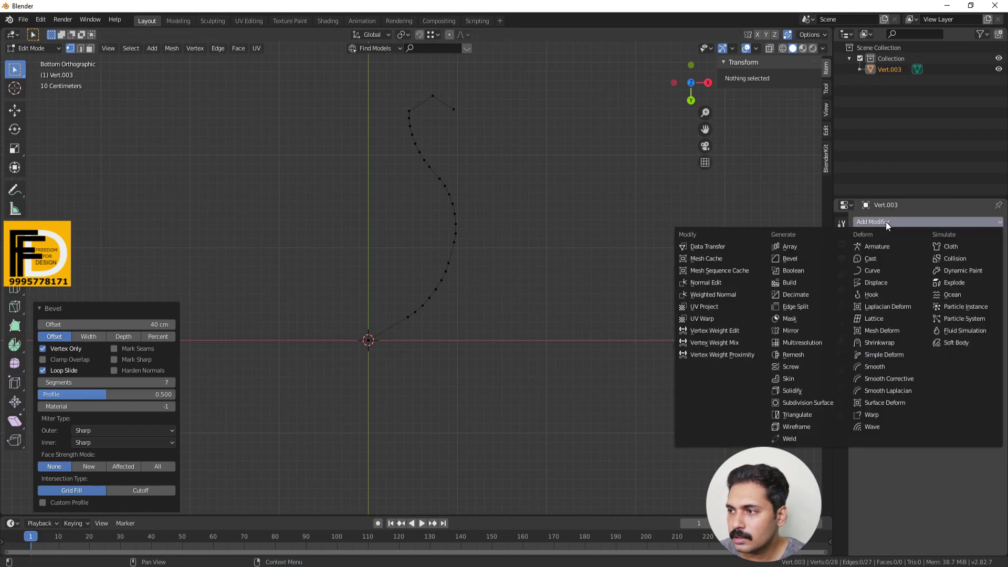
pyautogui.click(796, 367)
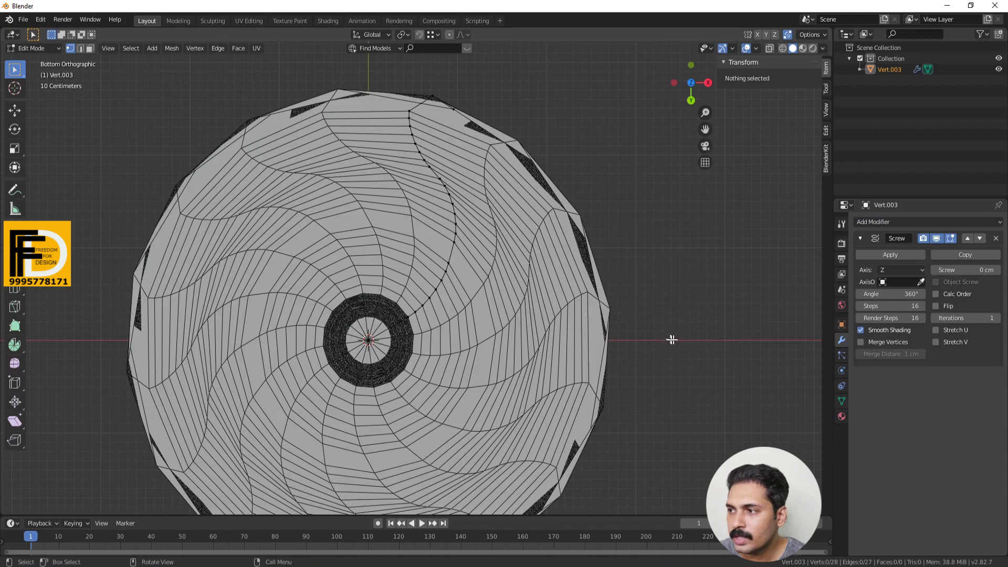
pyautogui.scroll(-5, 674, 312)
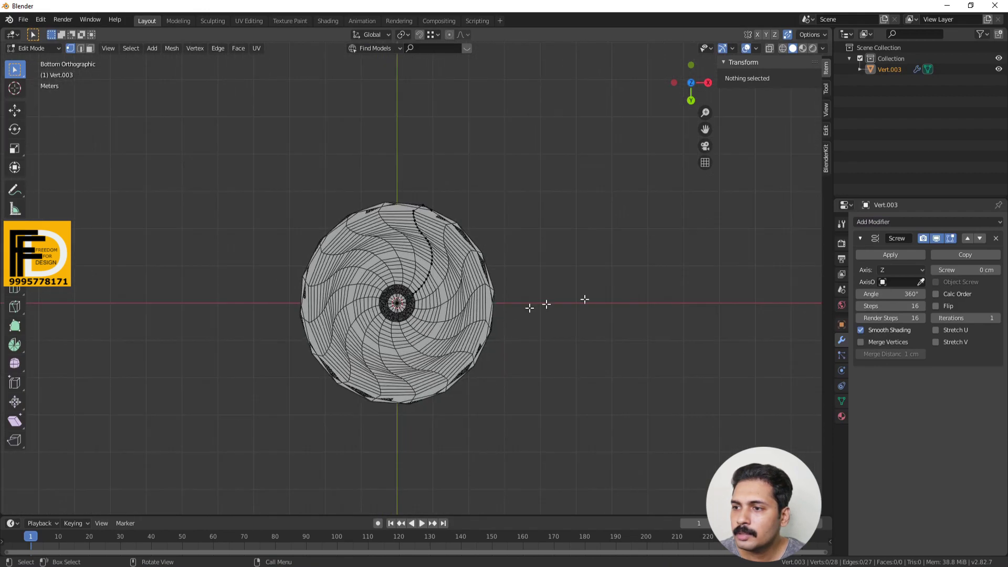
pyautogui.click(891, 272)
pyautogui.click(890, 282)
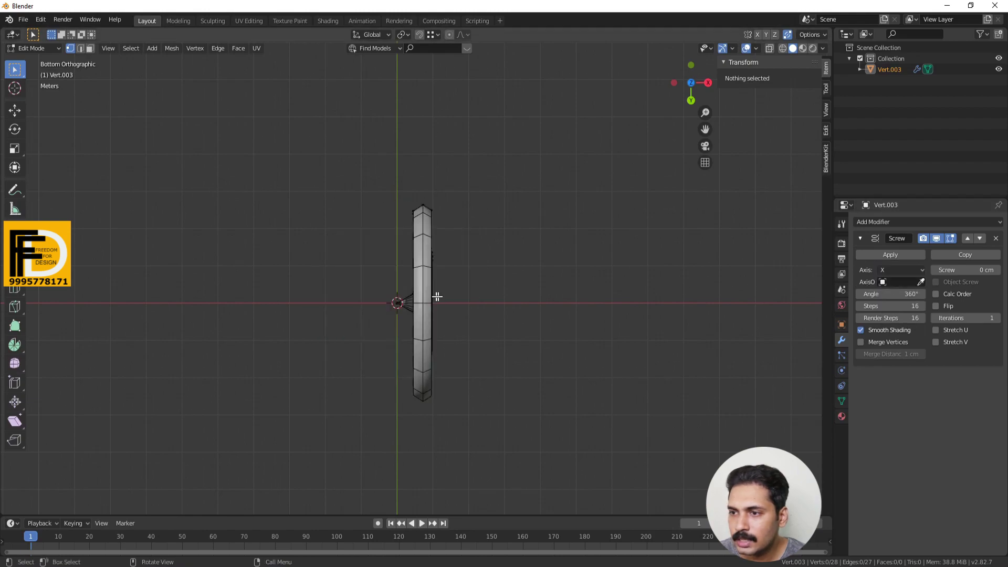
pyautogui.click(901, 270)
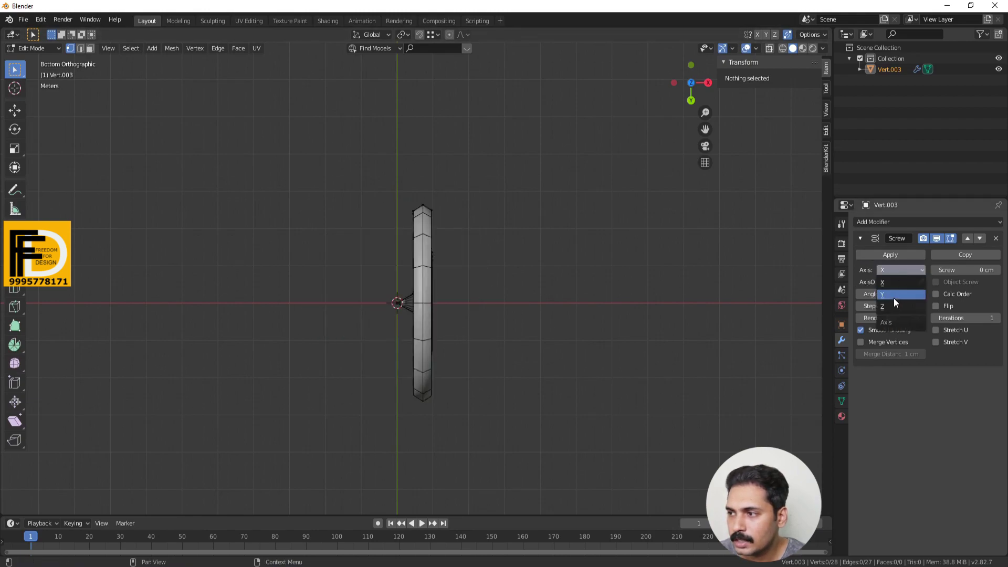
pyautogui.click(894, 299)
# Move the outer end vertex of the vase rim by about -4.12 cm in X and -10 cm in Y.
pyautogui.scroll(4, 426, 194)
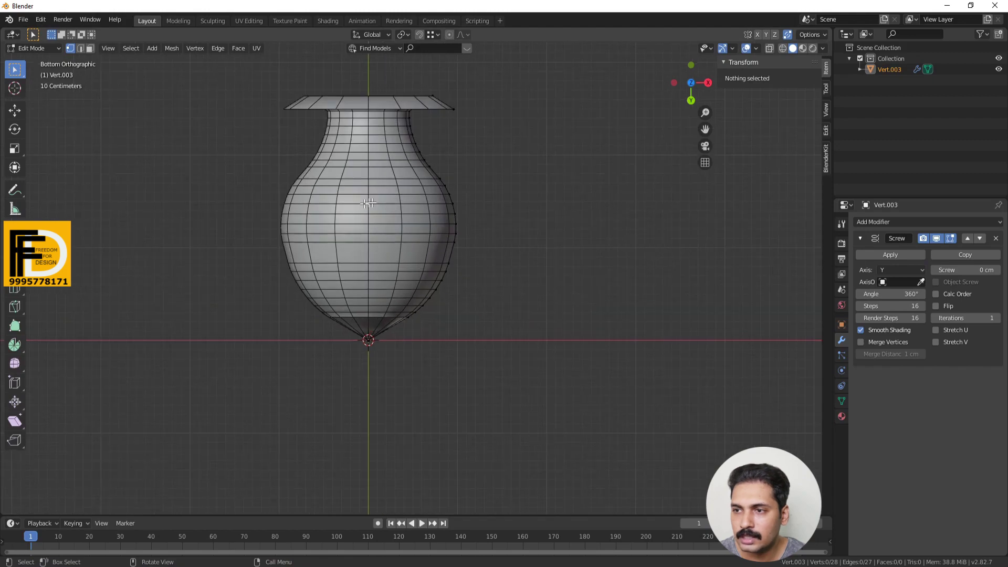
pyautogui.keyDown('shift'); pyautogui.moveTo(491, 247); pyautogui.dragTo(470, 336, button='middle'); pyautogui.keyUp('shift')
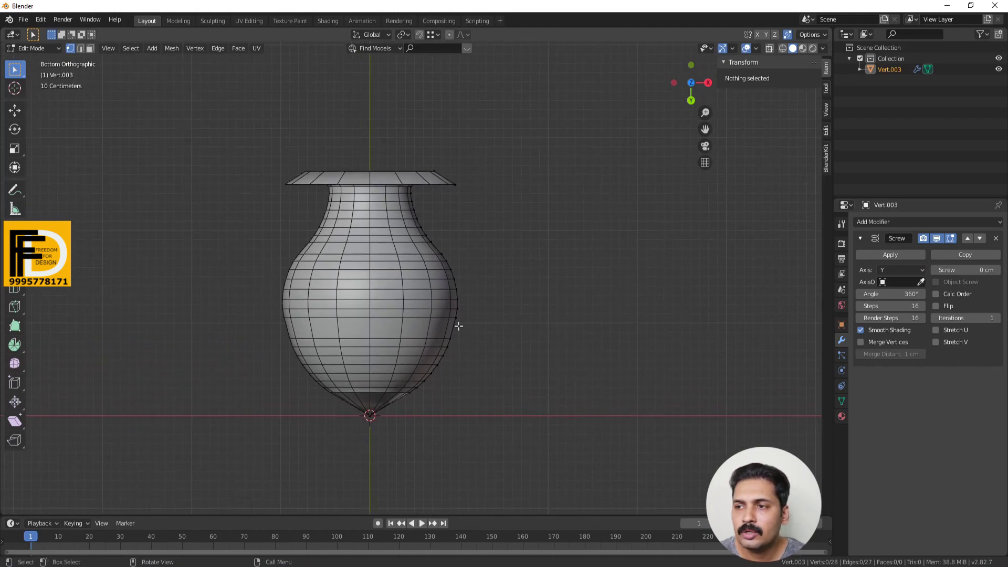
pyautogui.click(456, 183)
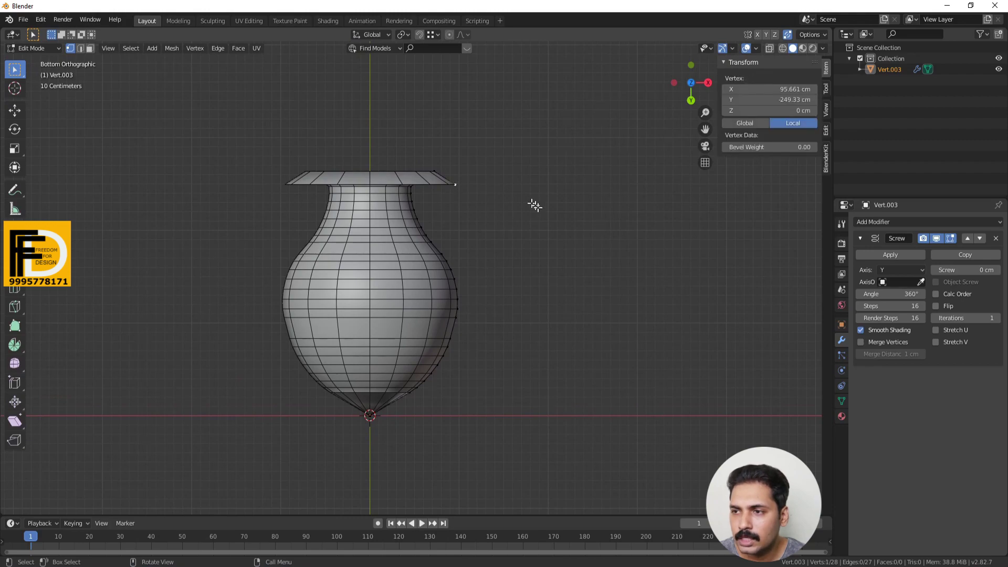
pyautogui.press('g')
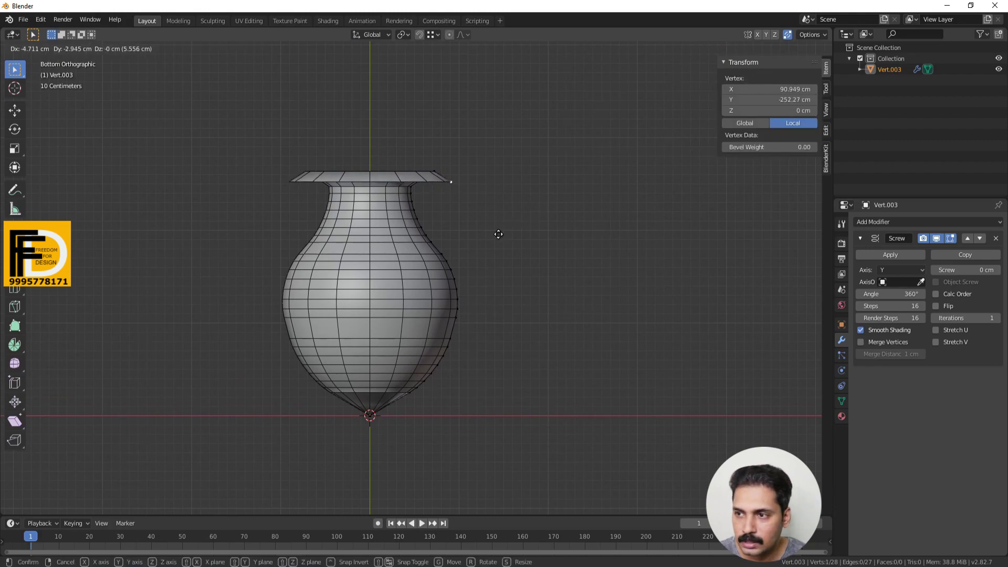
pyautogui.click(499, 228)
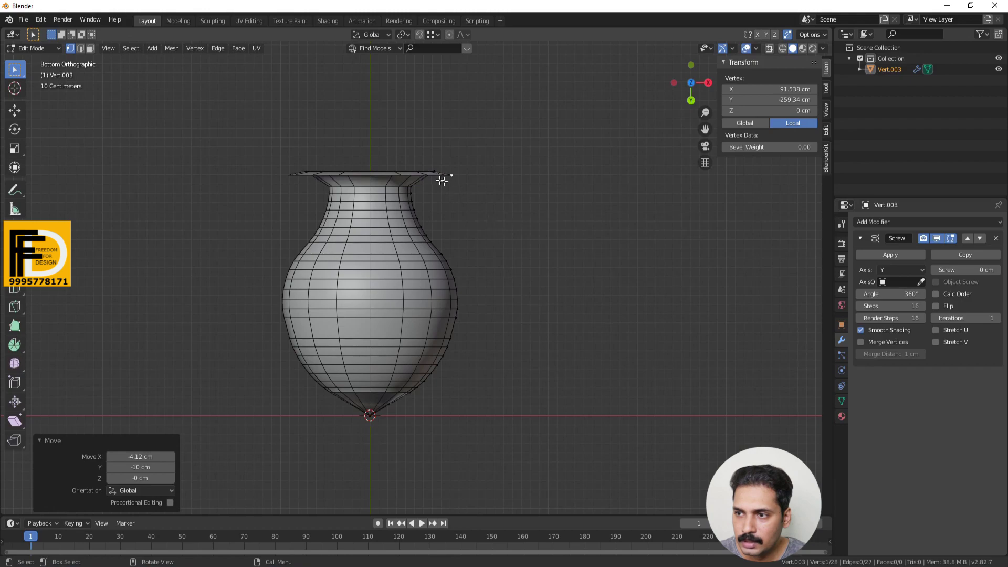
# Bevel the top vertex of the rim profile with an offset of about 13.9 cm and 7 segments.
pyautogui.click(430, 172)
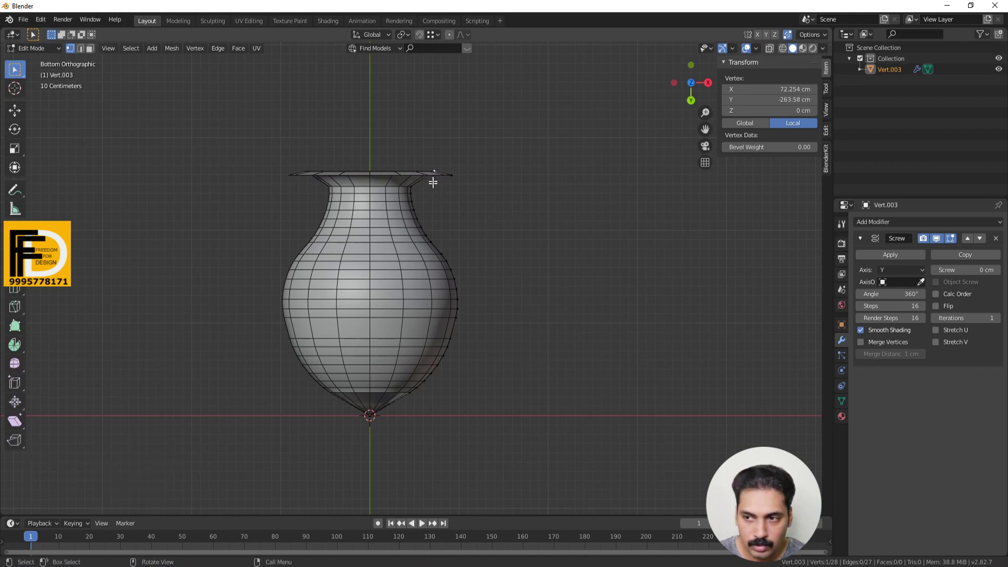
pyautogui.rightClick(429, 180)
pyautogui.click(407, 179)
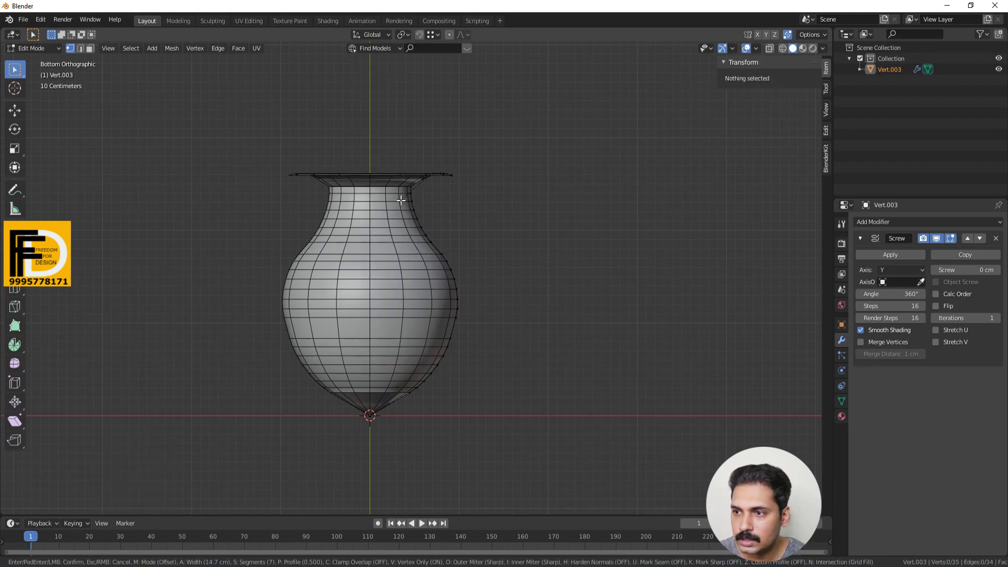
pyautogui.click(401, 199)
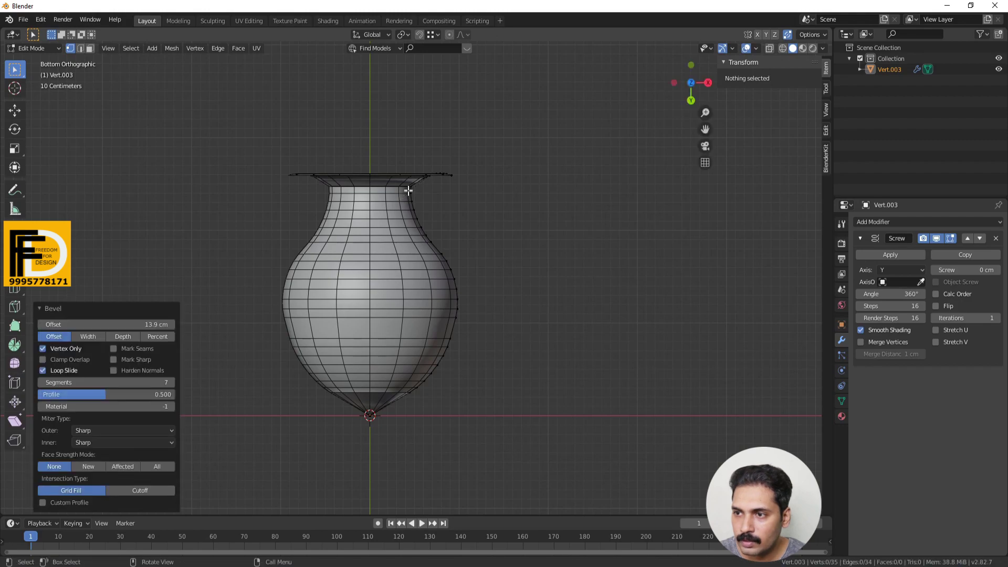
# Finish editing the vase profile, return to Object Mode and deselect the vase.
pyautogui.click(410, 187)
pyautogui.scroll(1, 399, 199)
pyautogui.scroll(-3, 365, 326)
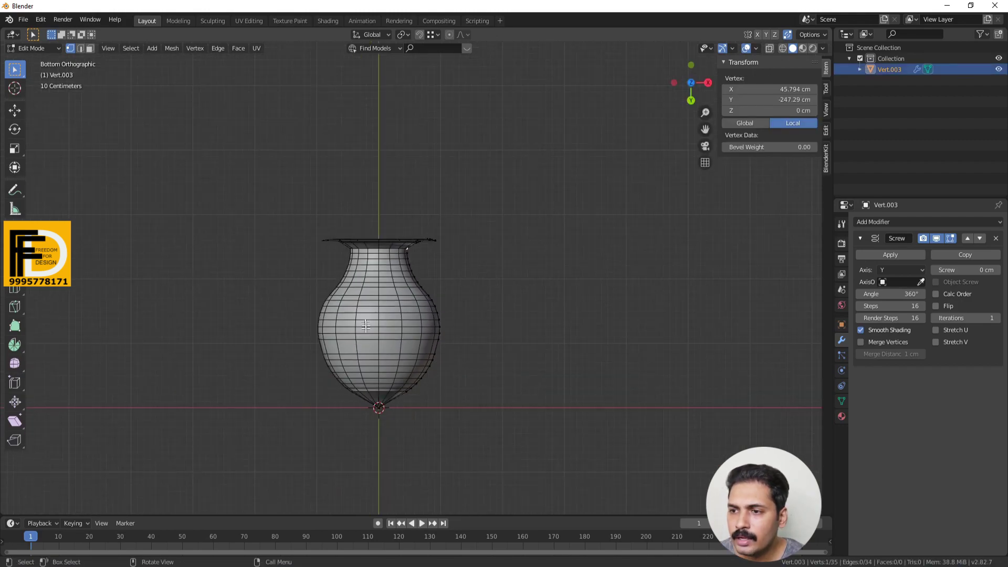
pyautogui.scroll(2, 398, 372)
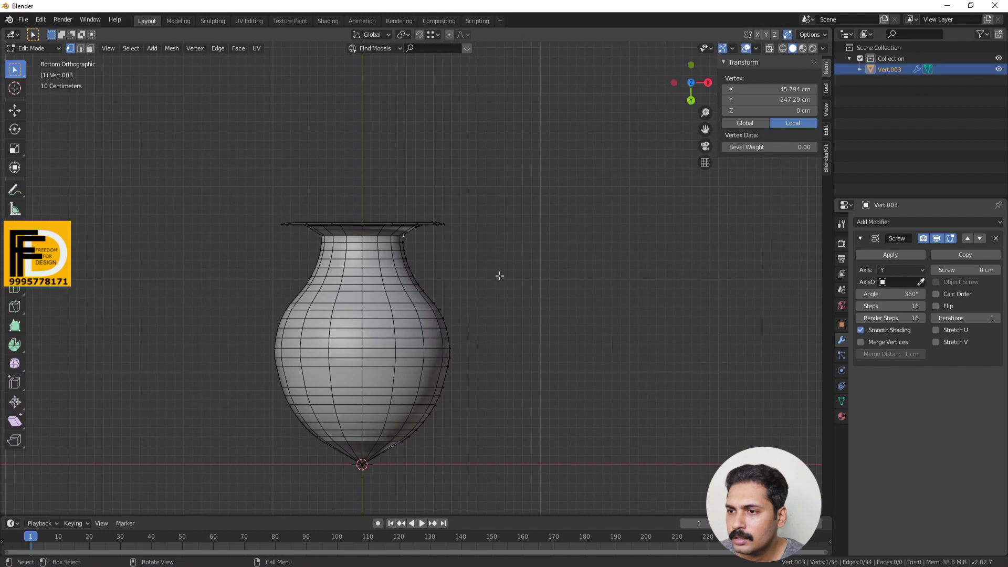
pyautogui.press('Tab')
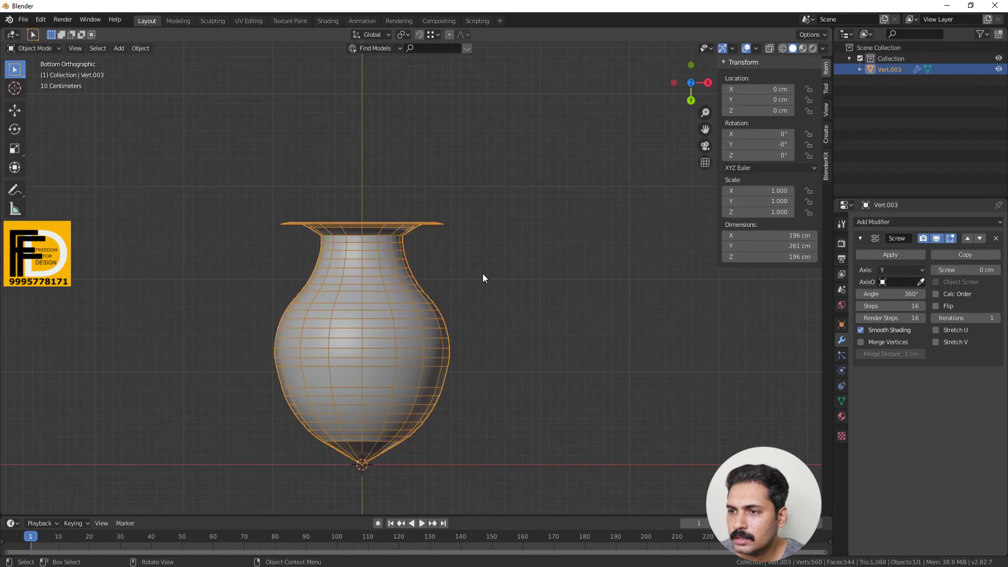
pyautogui.click(517, 324)
pyautogui.scroll(2, 354, 274)
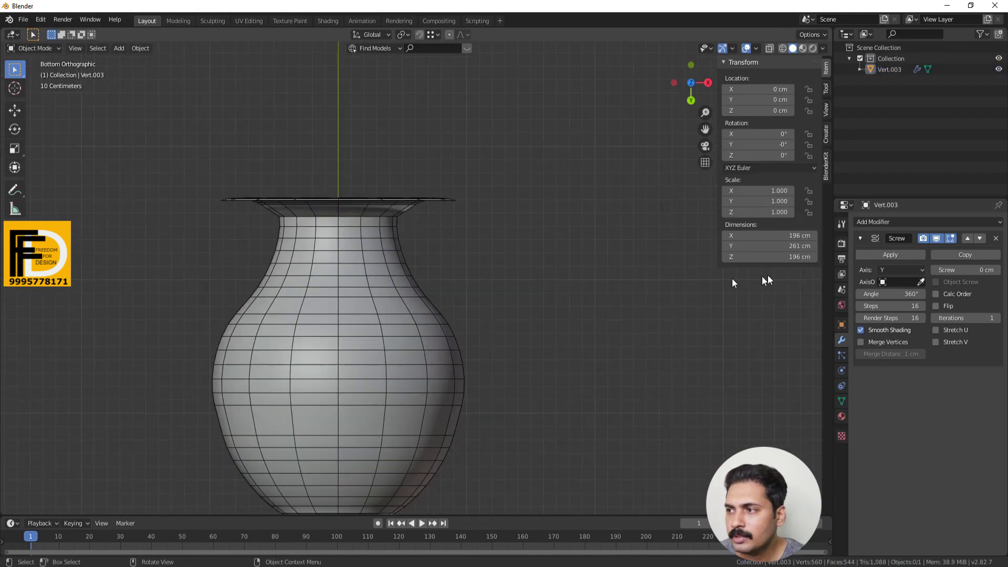
# Add a Solidify modifier to the vase with Even Thickness enabled and a thickness of 8 cm.
pyautogui.click(878, 222)
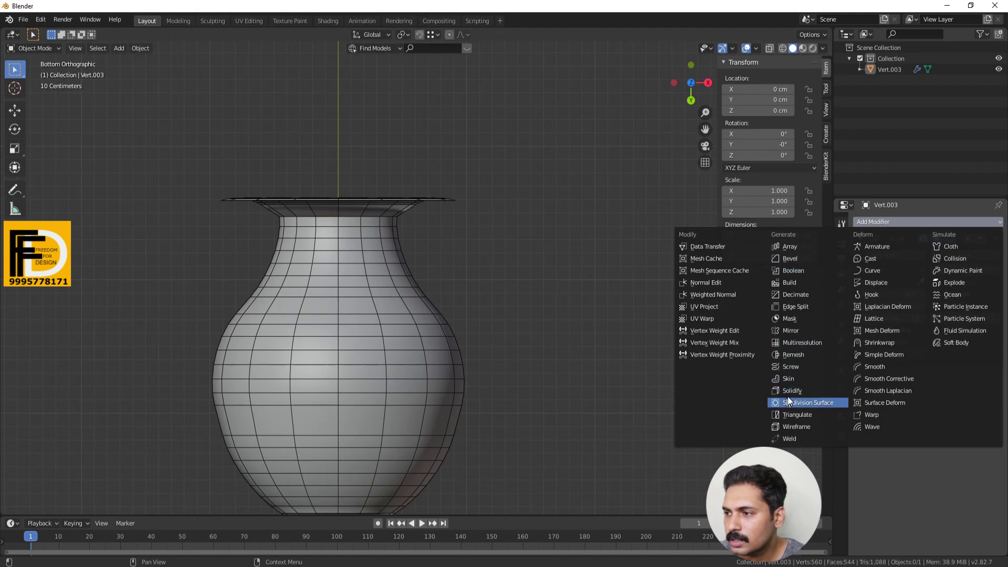
pyautogui.click(791, 390)
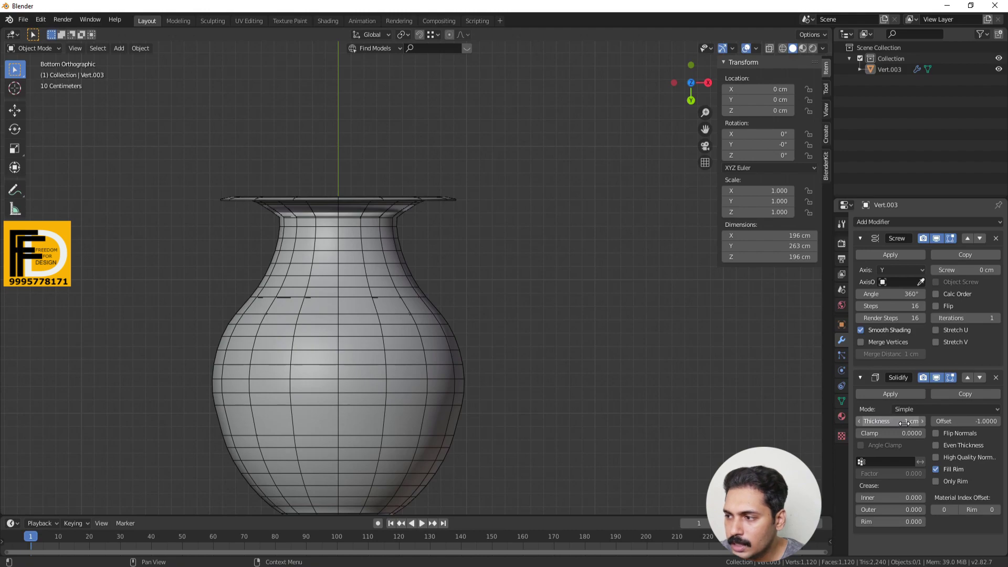
pyautogui.click(934, 445)
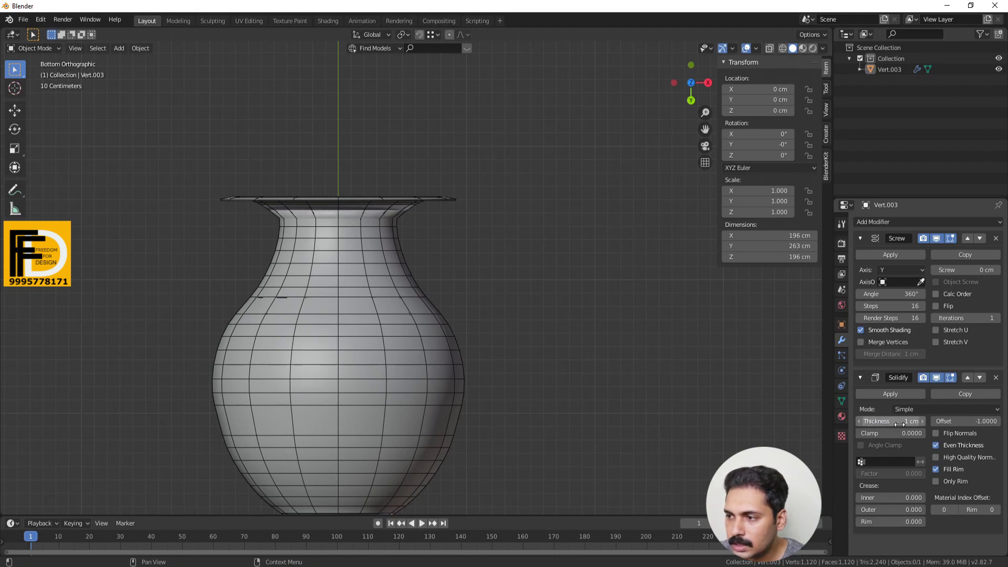
pyautogui.moveTo(891, 421); pyautogui.dragTo(915, 421)
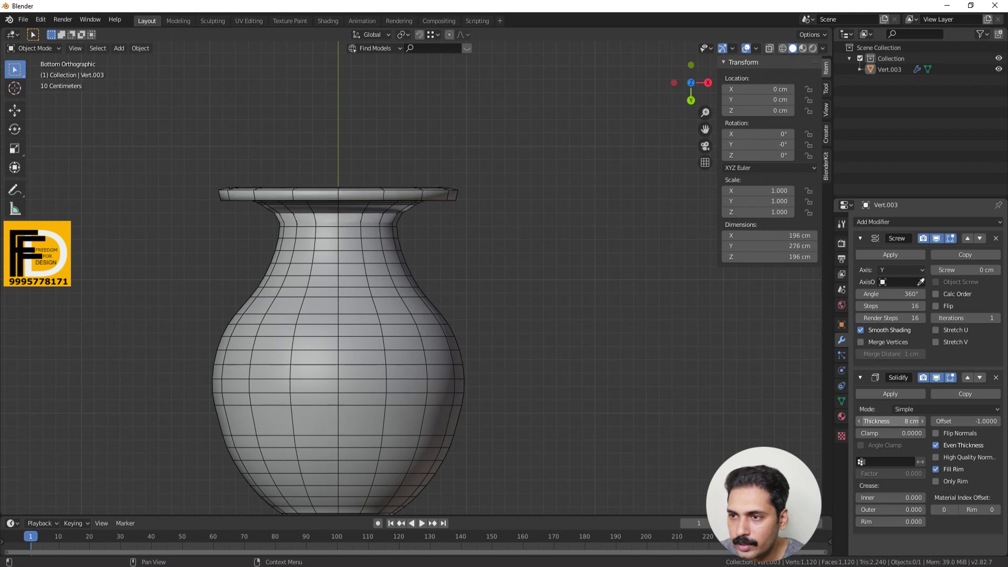
pyautogui.scroll(-2, 452, 270)
pyautogui.moveTo(452, 270); pyautogui.dragTo(432, 285, button='middle')
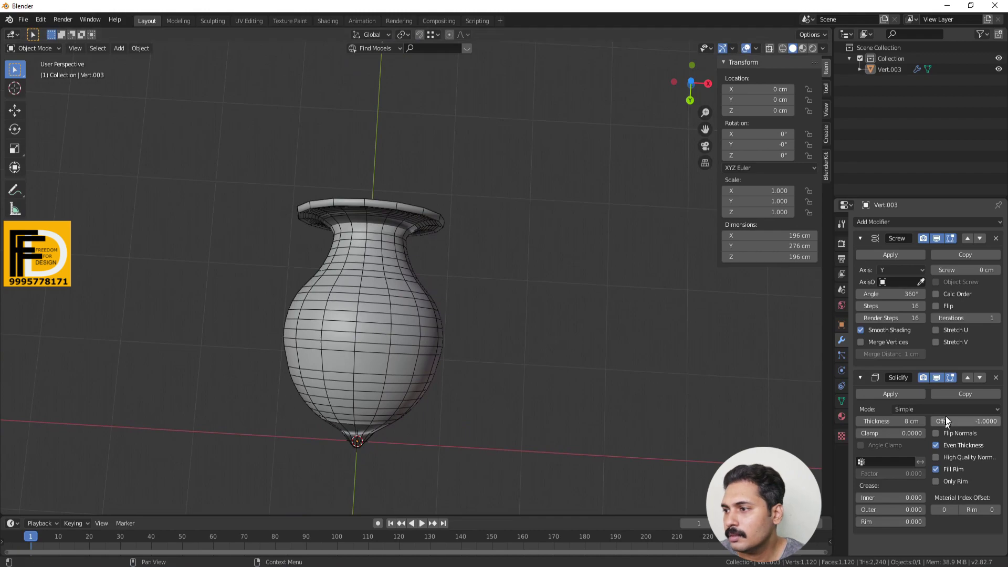